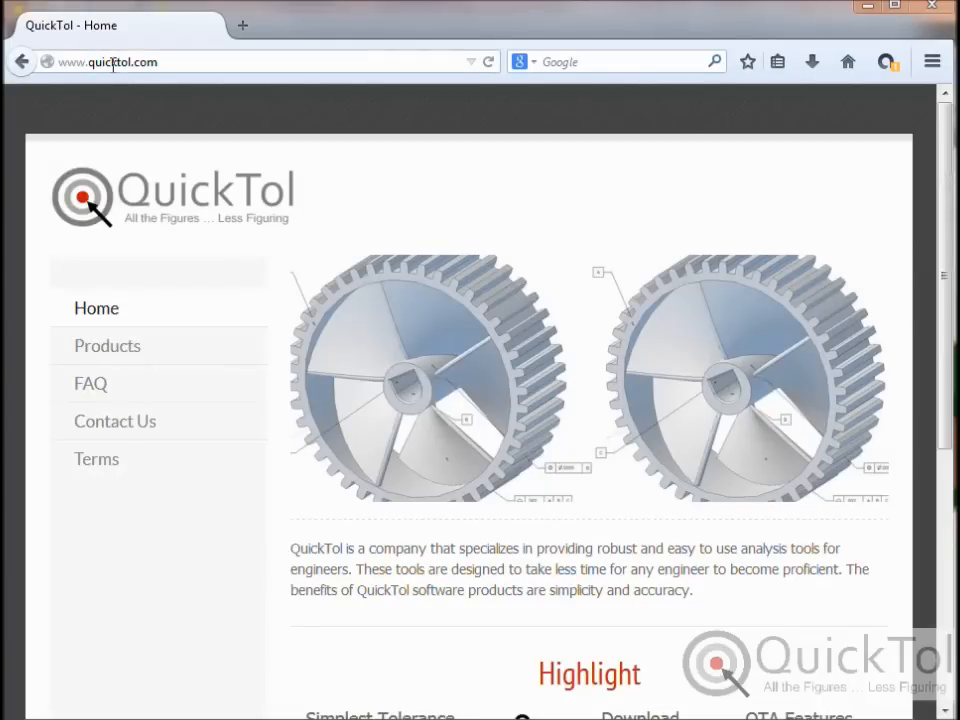
- Open the QuickTol products page and look through the QTA downloads, documentation, requirements and features
left_click(131, 350)
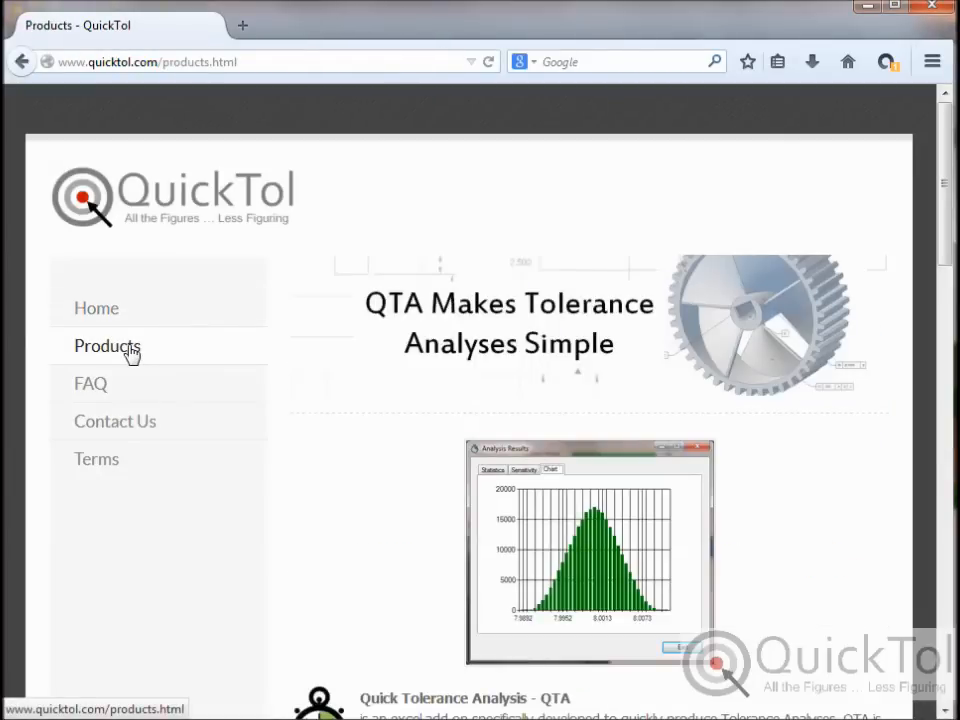
scroll(320, 392, "down", 5)
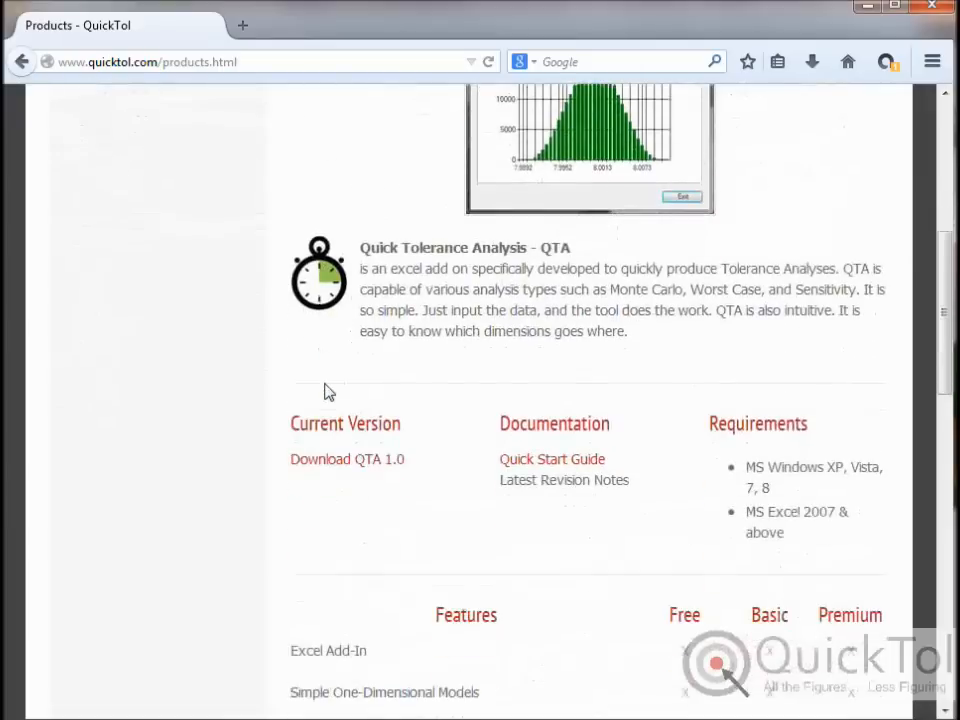
scroll(334, 399, "down", 2)
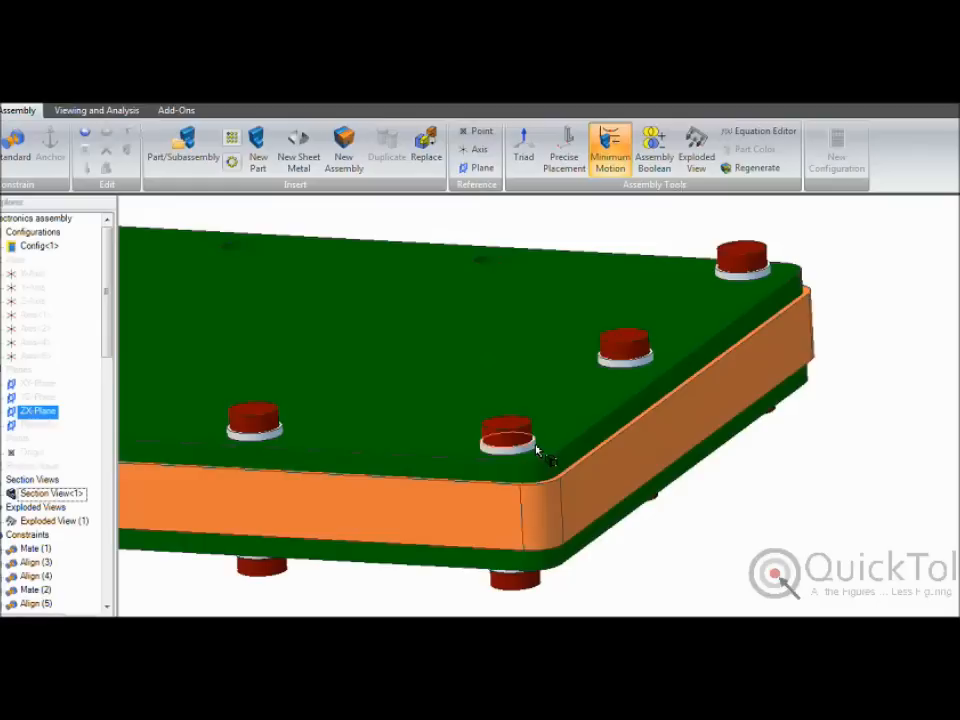
- Activate the existing section view of the electronics assembly to expose the opposing screws near the corner
left_click_drag(566, 491, 565, 487)
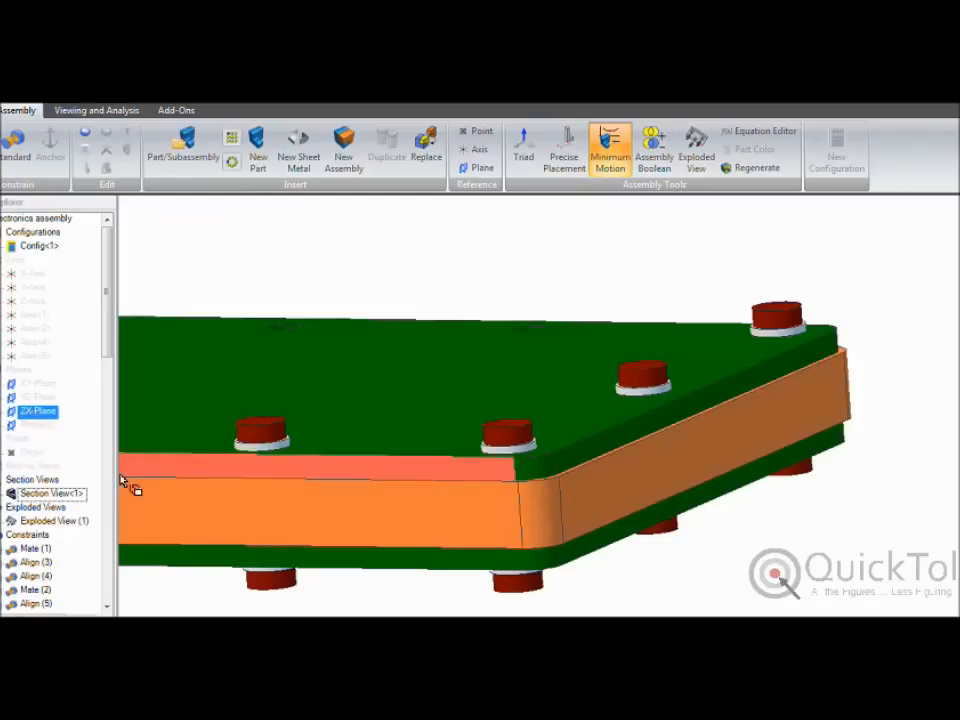
right_click(46, 495)
left_click(82, 506)
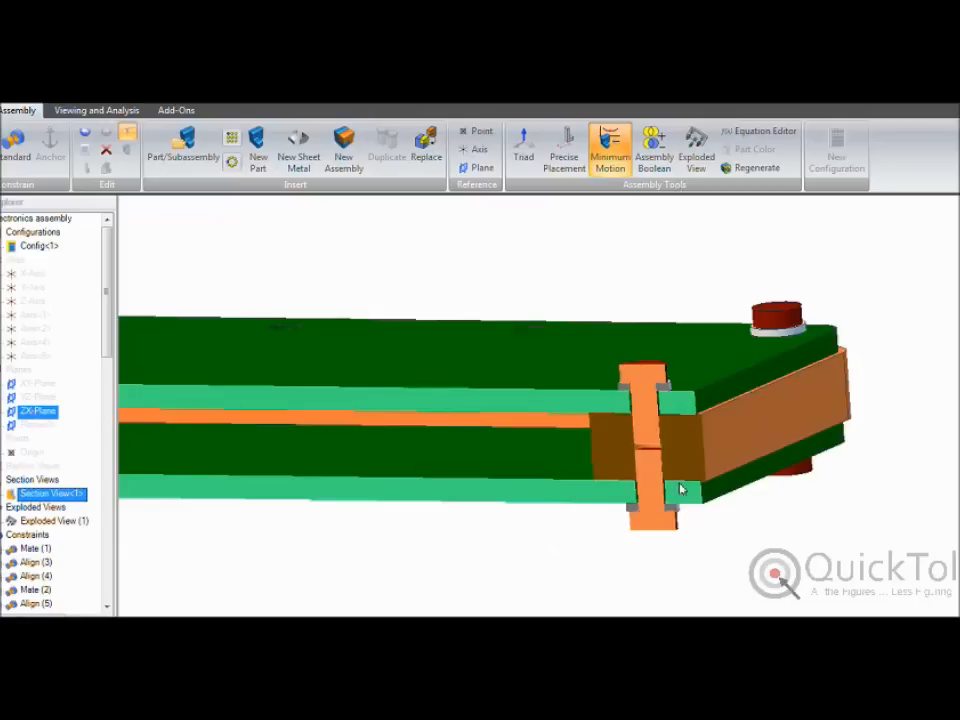
scroll(619, 442, "up", 3)
scroll(619, 442, "up", 1)
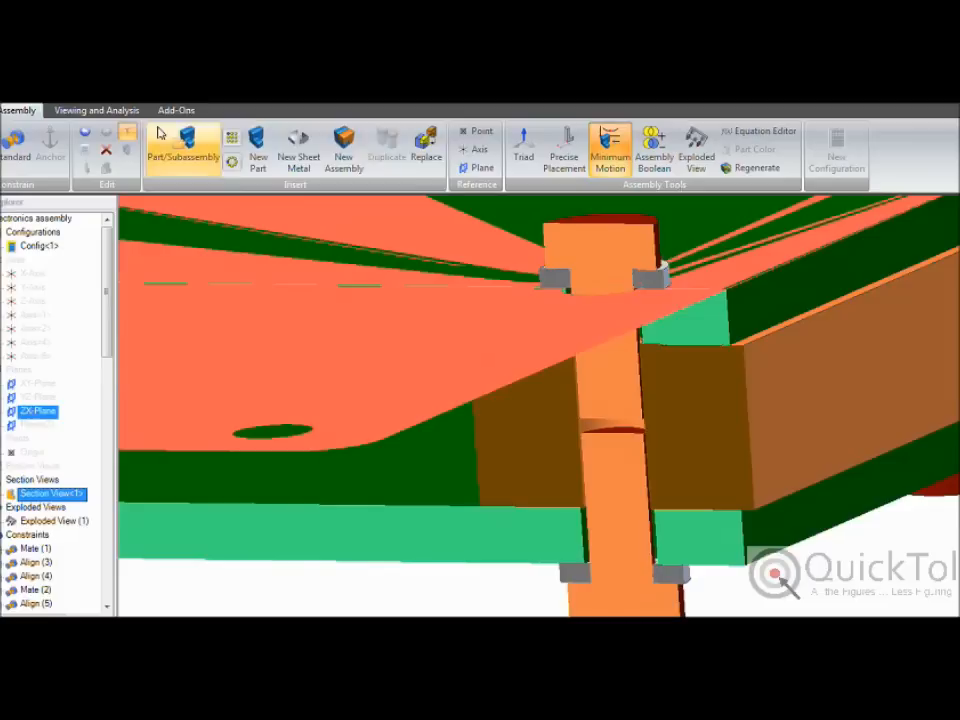
- Measure the distance between the tip edges of the two opposing screws in the section
key("m")
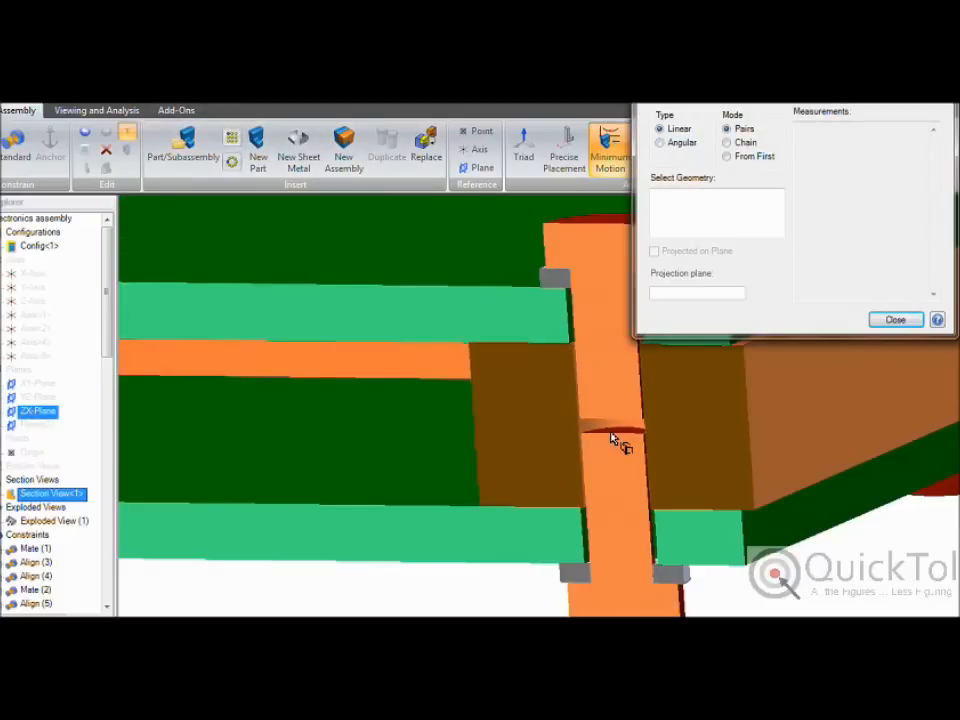
left_click(624, 440)
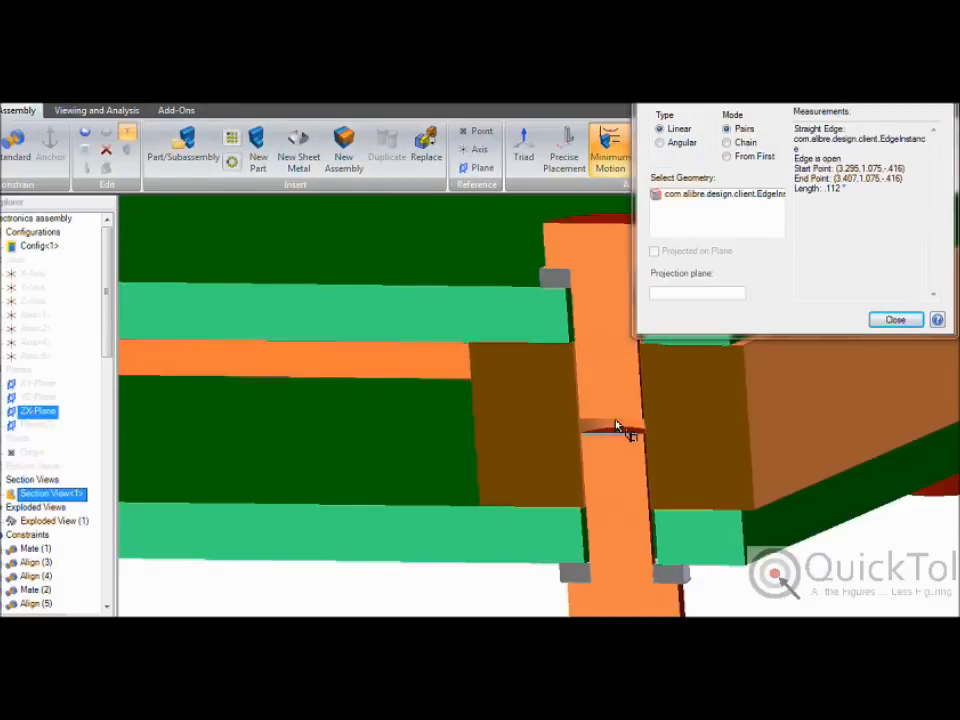
left_click(617, 426)
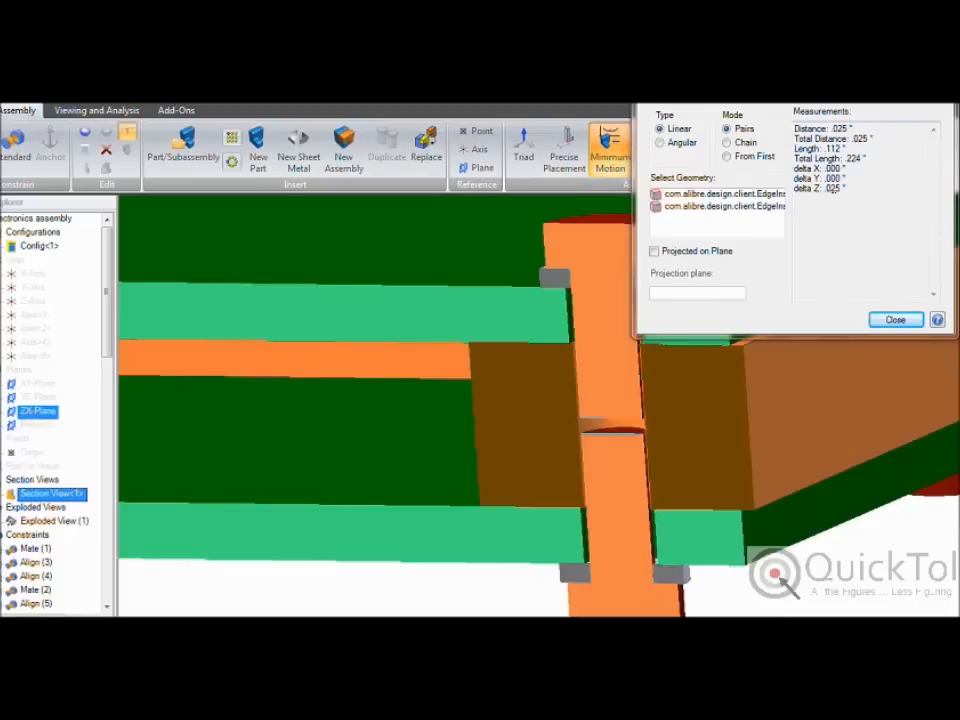
left_click(892, 321)
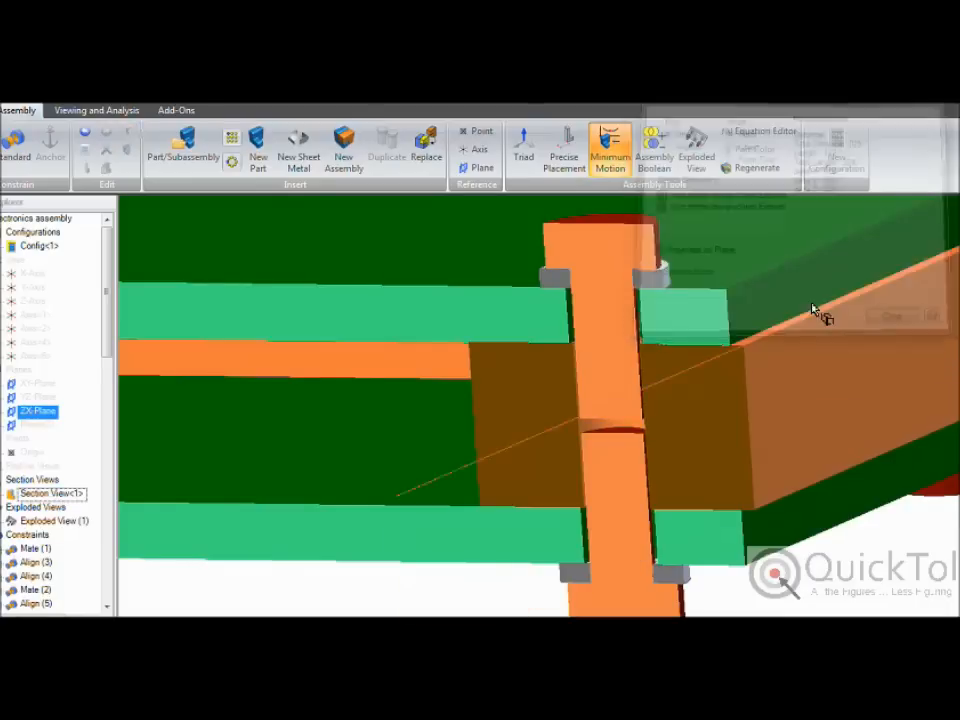
- Orient the sectioned assembly straight on and capture an image of the area around the two opposing screws
left_click(105, 106)
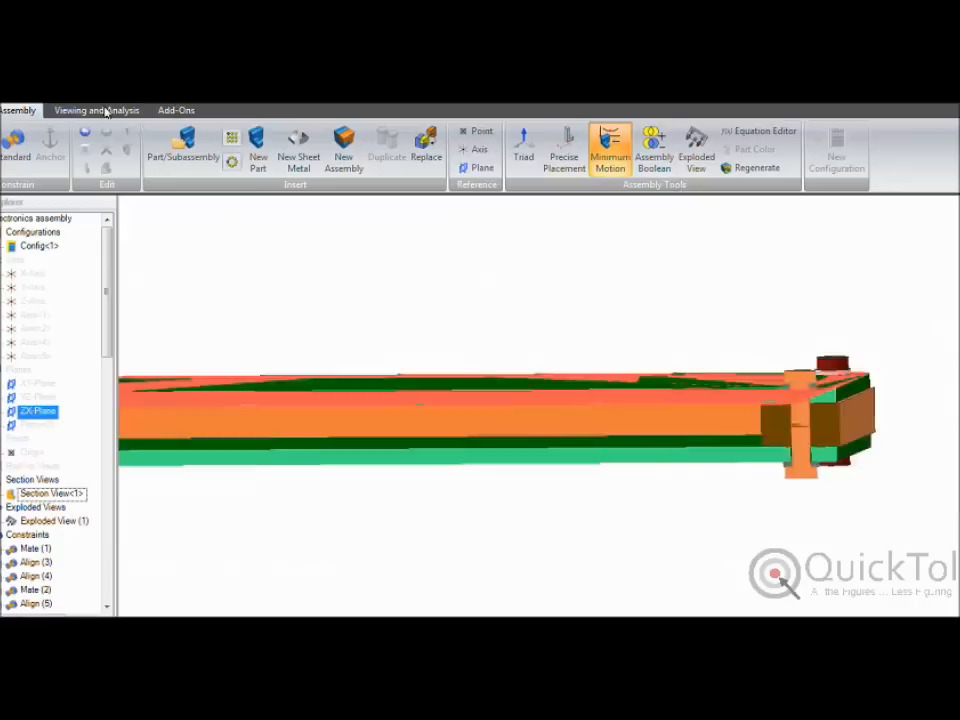
scroll(671, 435, "up", 5)
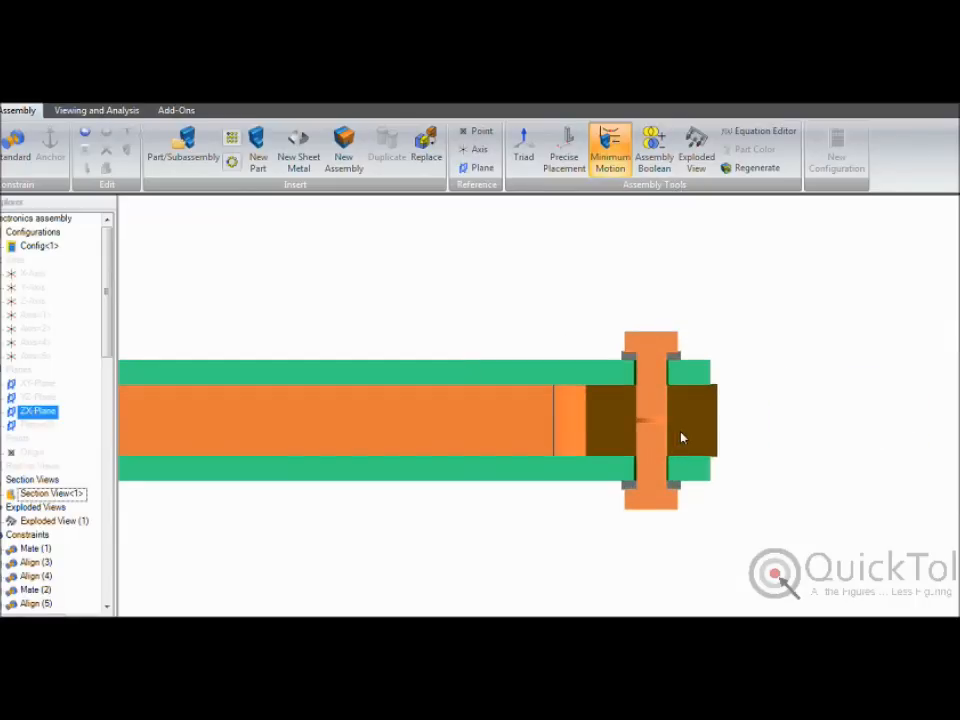
key("Print")
left_click_drag(588, 325, 732, 522)
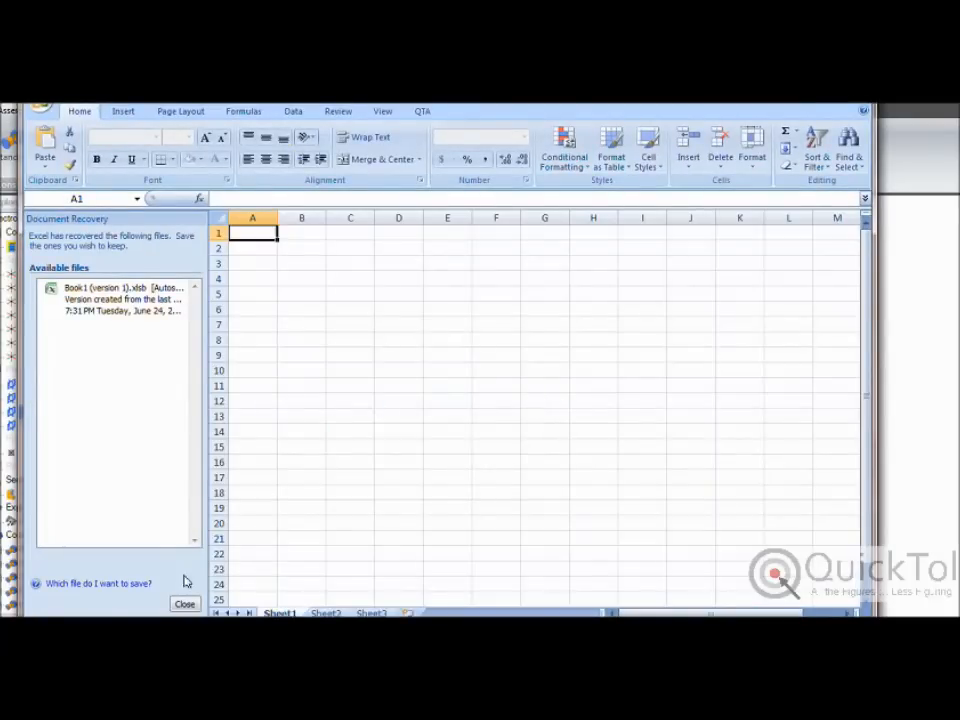
- Discard the recovered workbook files in Excel
left_click(186, 604)
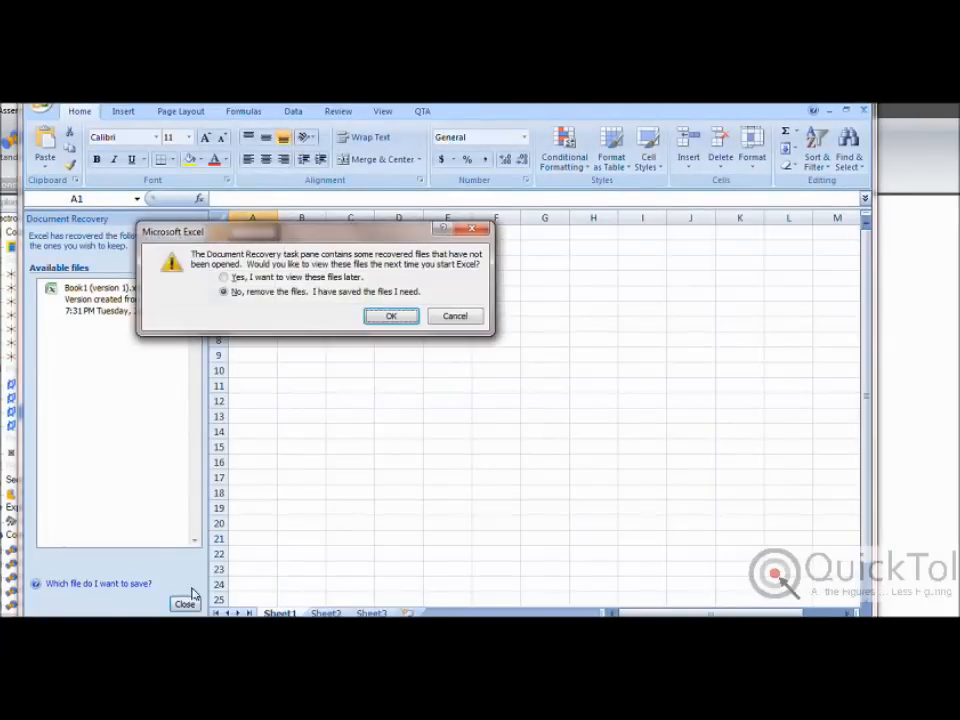
left_click(390, 315)
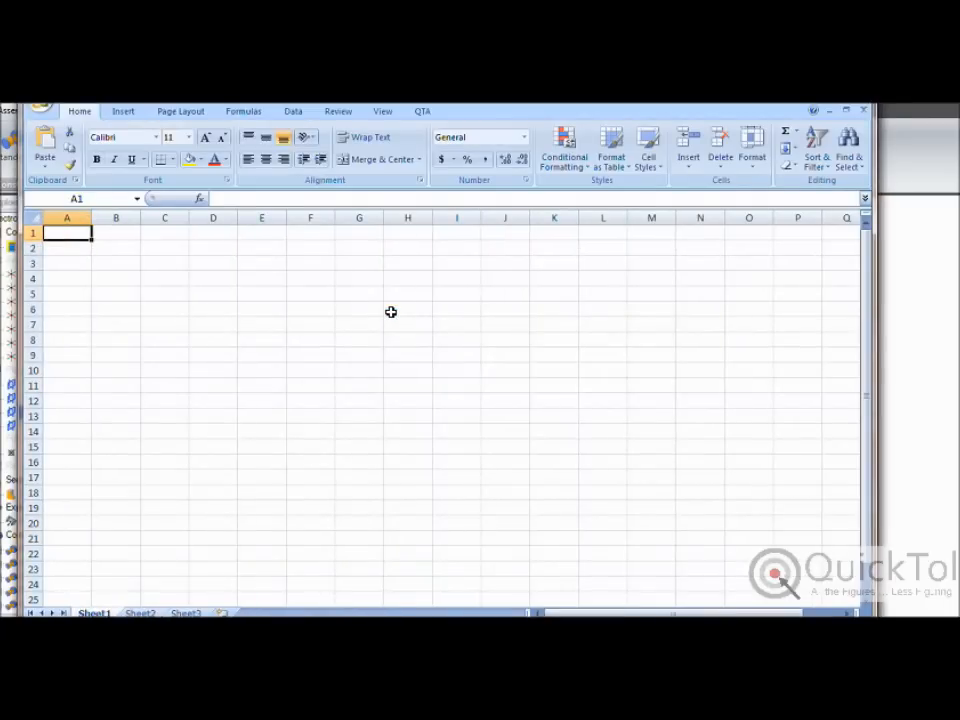
- Enable the QTA add-in and create a new tolerance analysis sheet
left_click(423, 112)
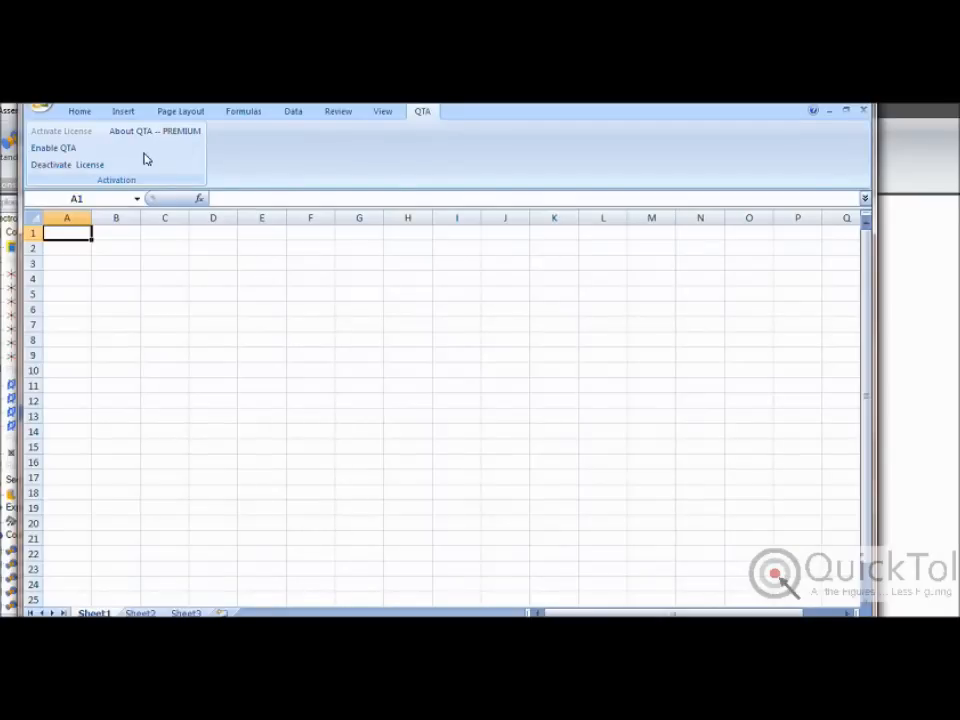
left_click(53, 148)
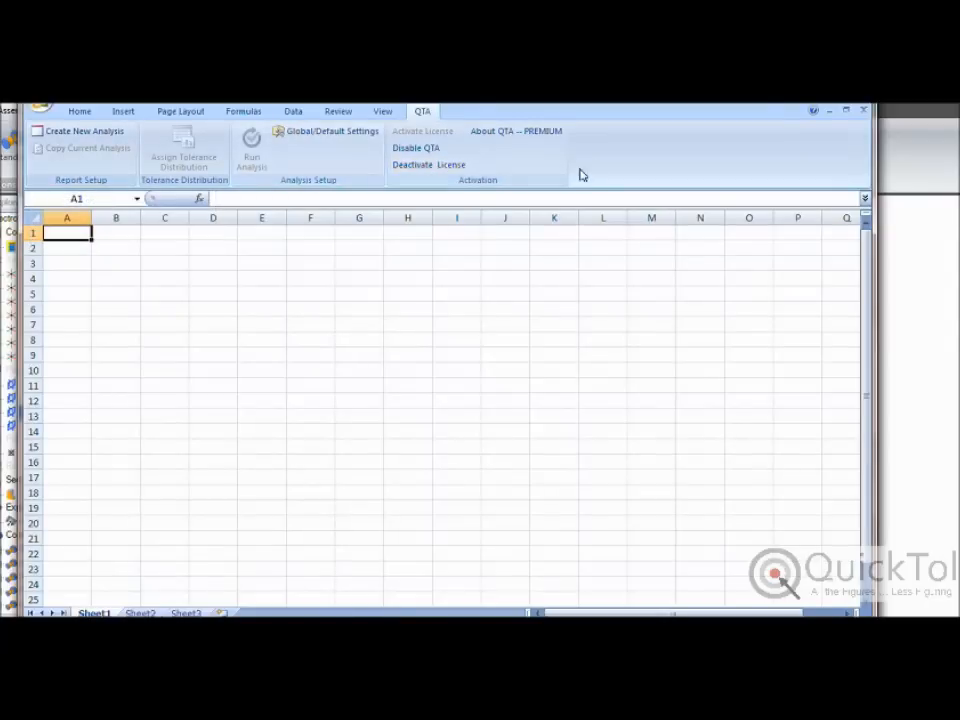
left_click(90, 133)
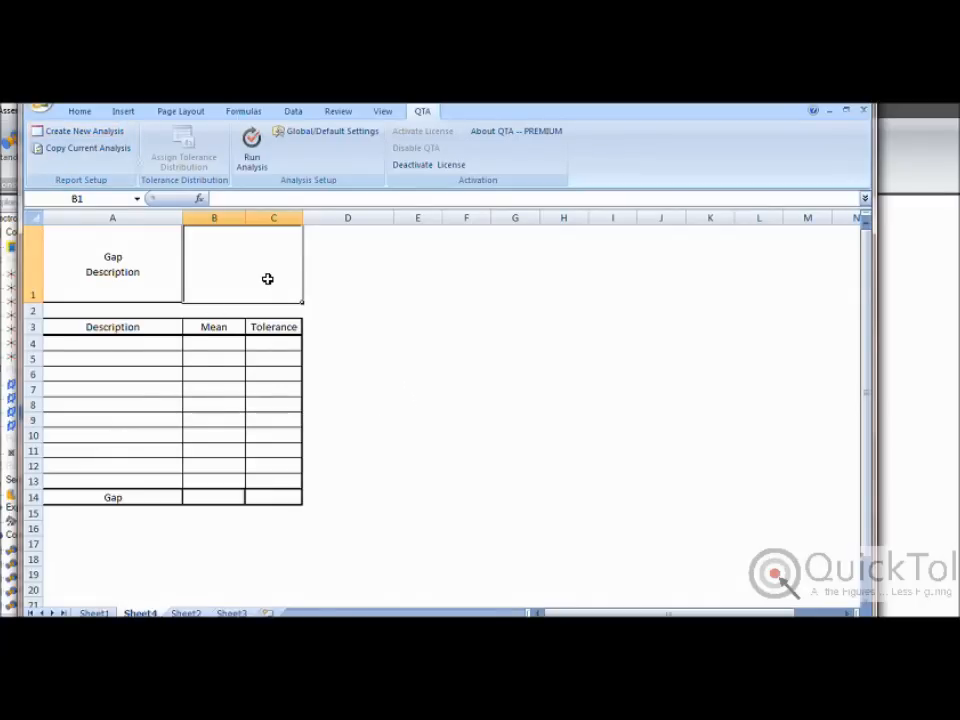
- Enter "Tip-to-tip screw clearance" as the gap description of the analysis
key("alt+Tab")
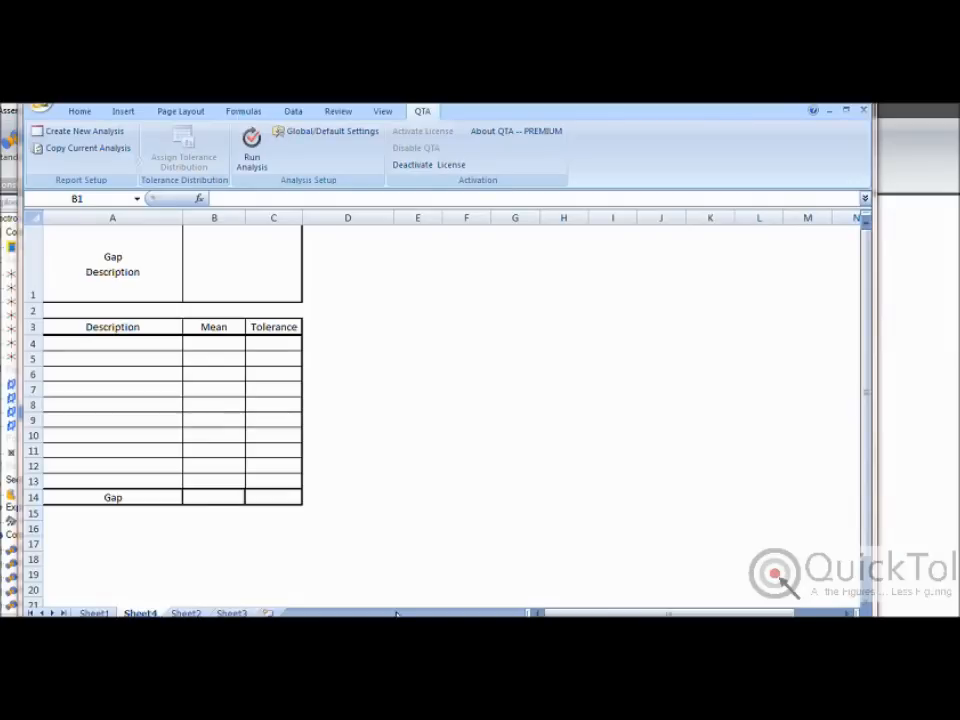
left_click(208, 255)
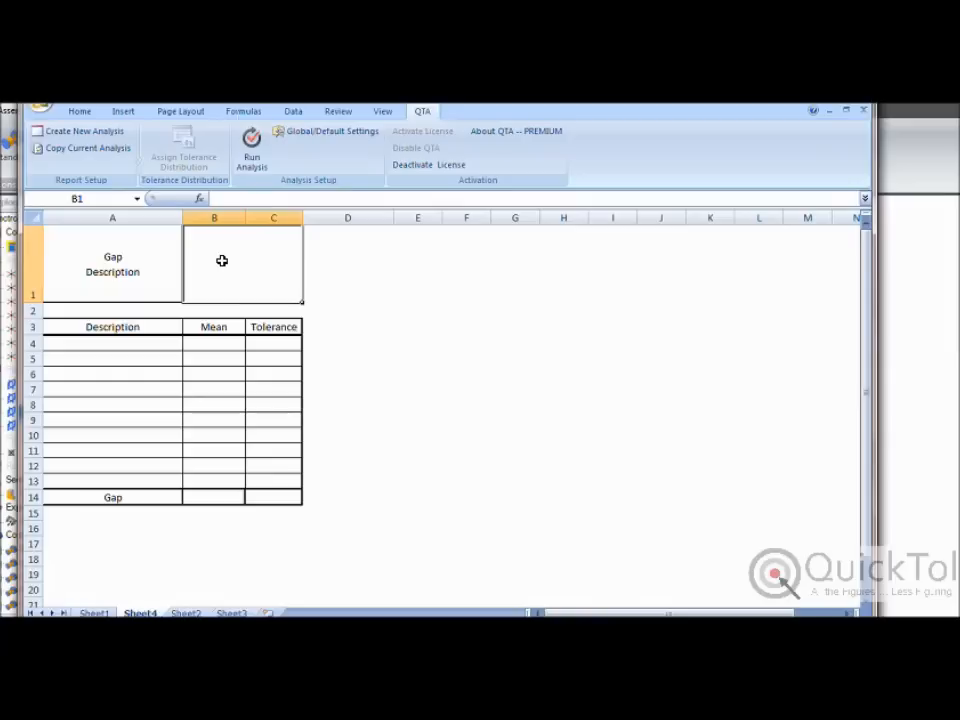
type("Tip-to-t")
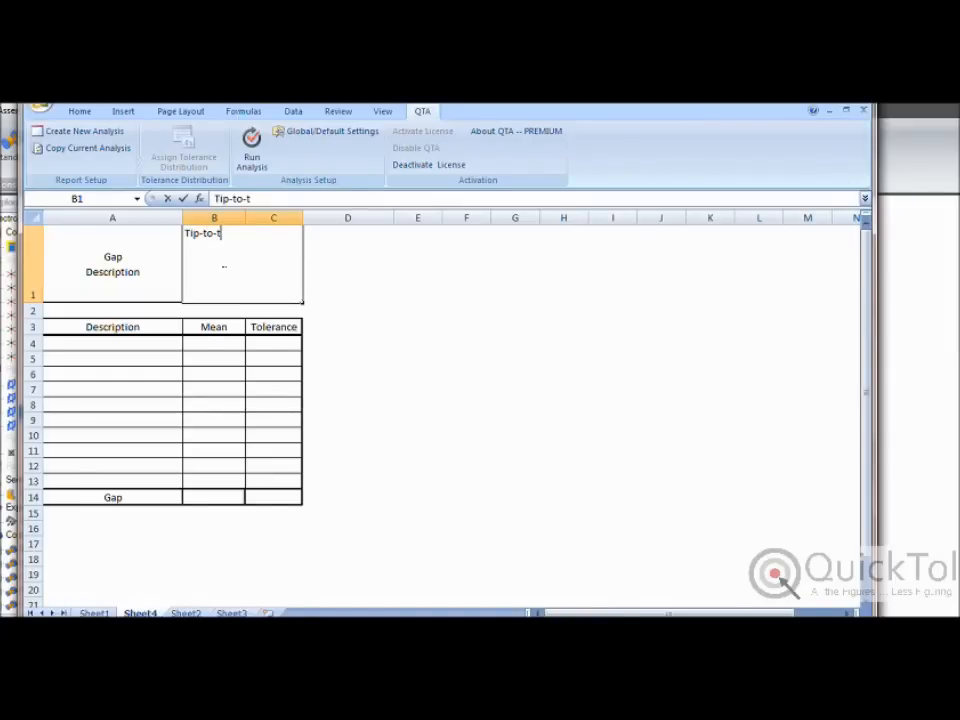
type("ip screw ")
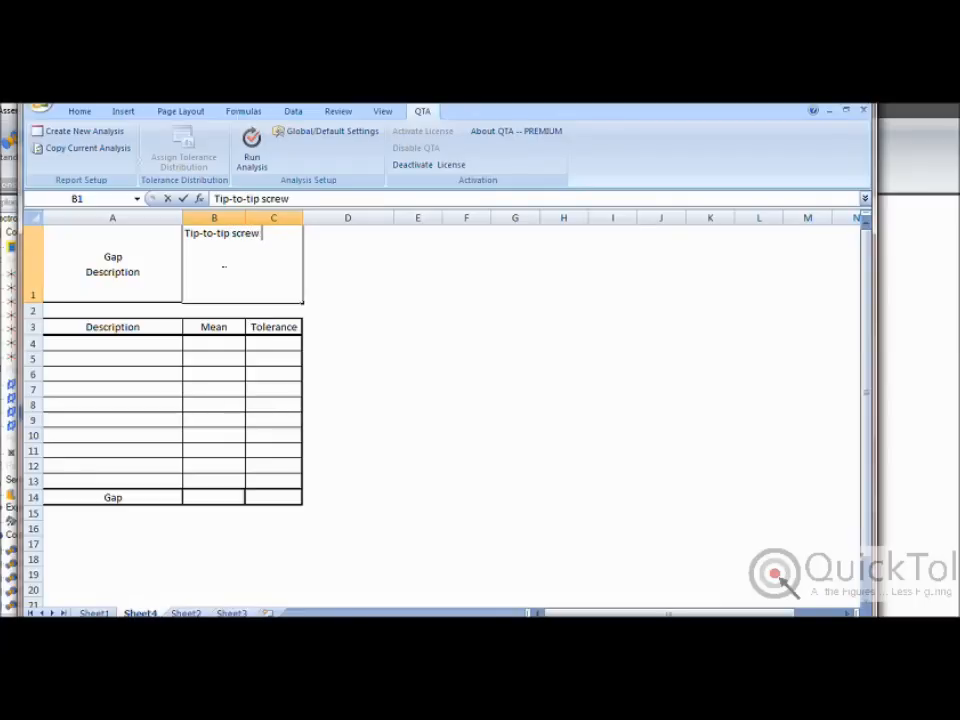
type("clearance")
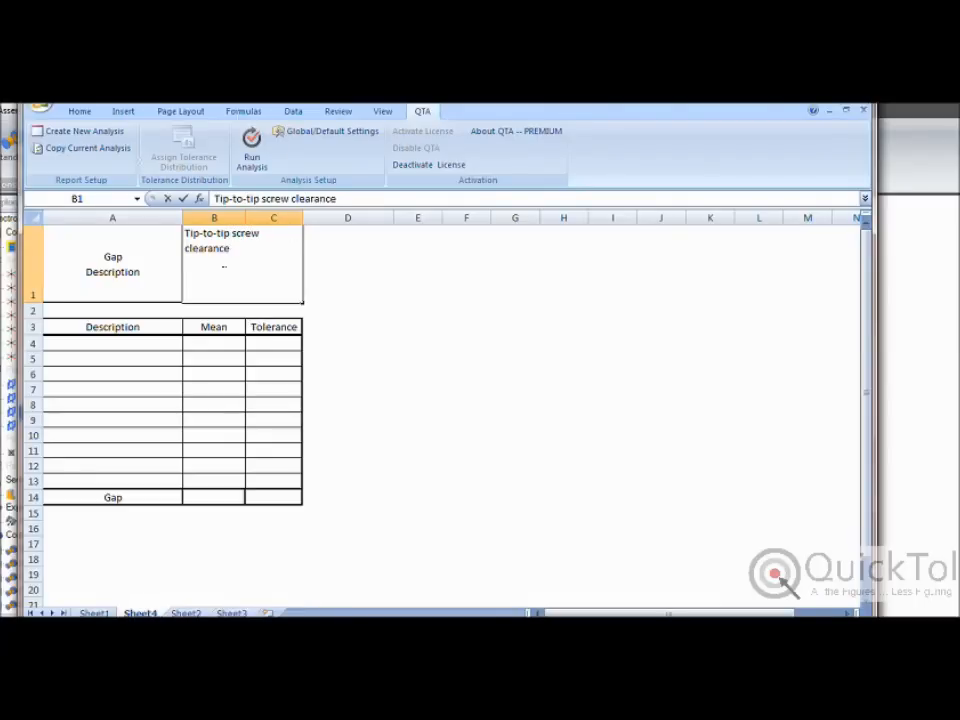
key("Return")
- Paste the captured screw section image at cell E3 and position it beside the analysis table
left_click(399, 328)
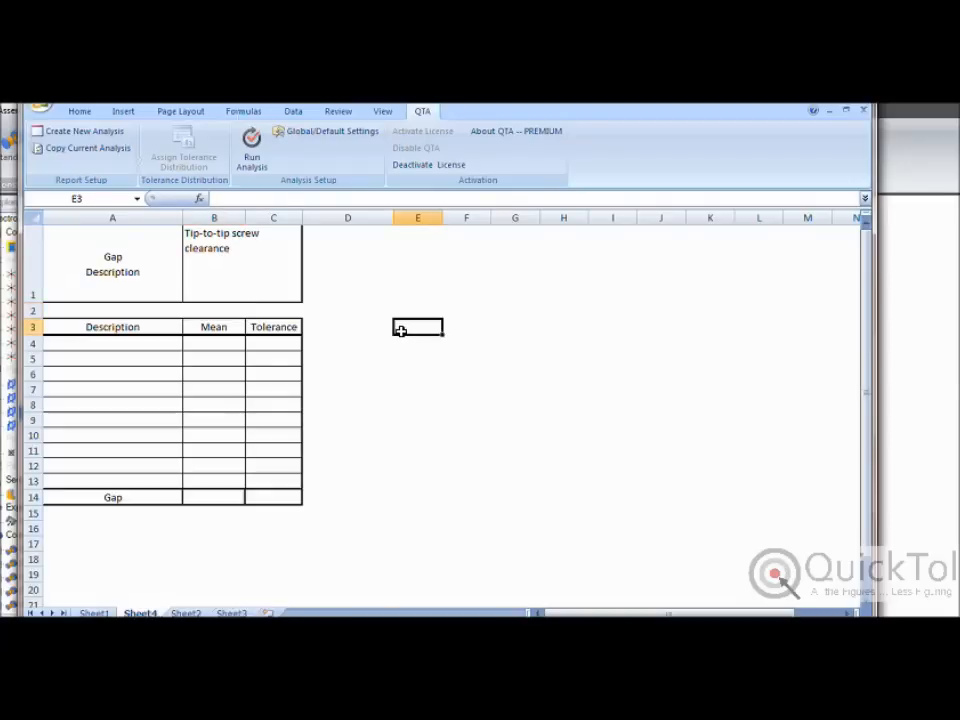
key("ctrl+v")
left_click_drag(435, 379, 433, 347)
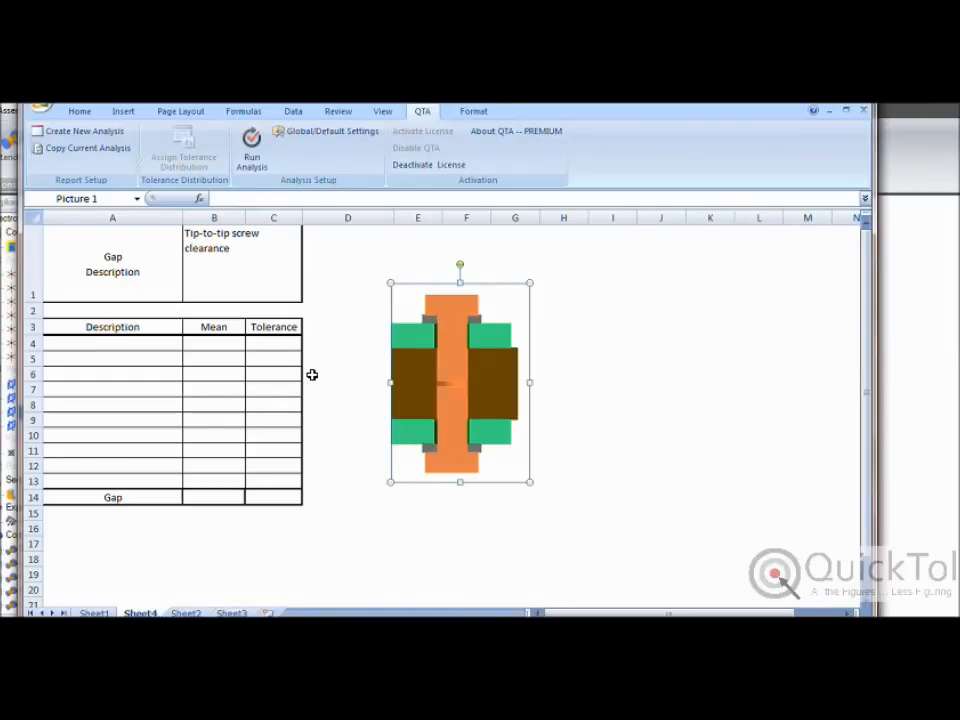
- Draw a horizontal line about 1.51" long from the upper screw's tip and copy it to the lower screw's tip
left_click(123, 112)
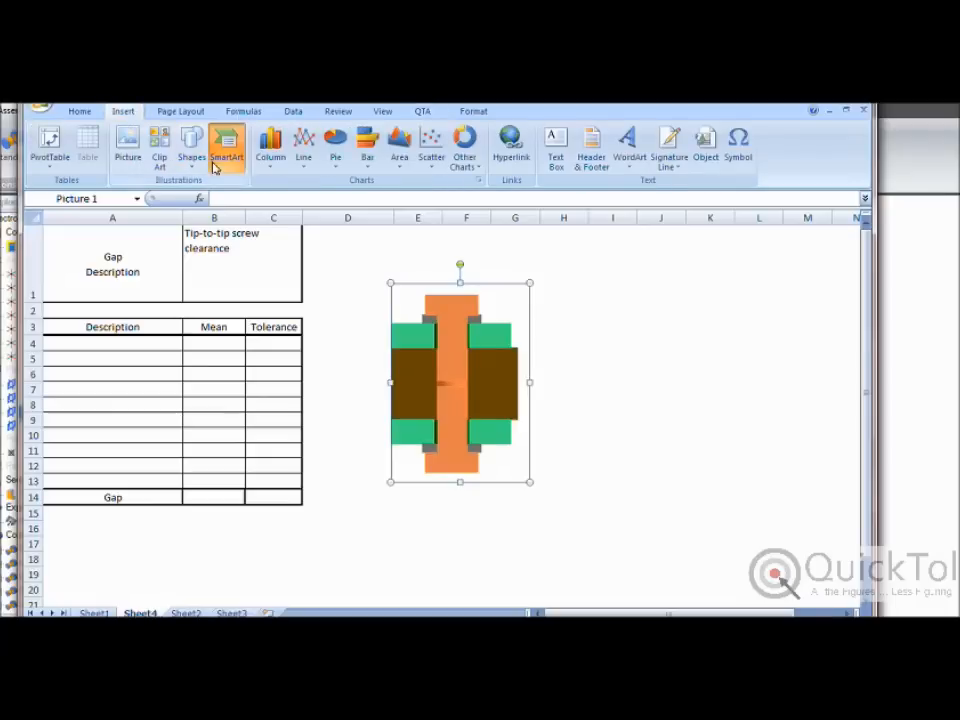
left_click(226, 148)
left_click(681, 490)
left_click(192, 150)
left_click(277, 244)
left_click_drag(529, 381, 583, 381)
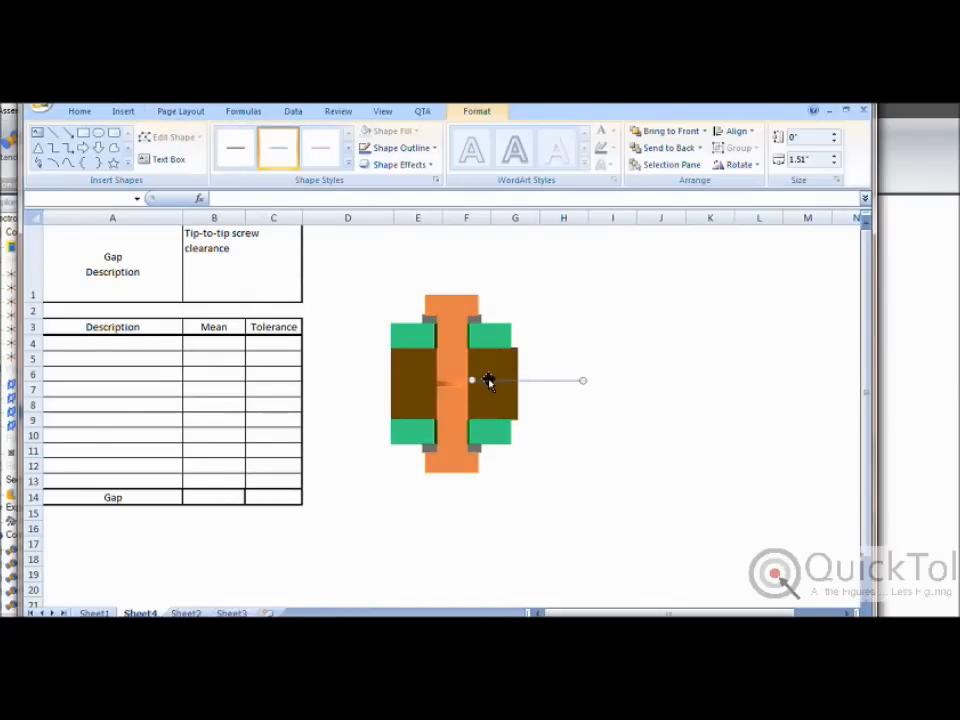
left_click_drag(488, 388, 492, 394)
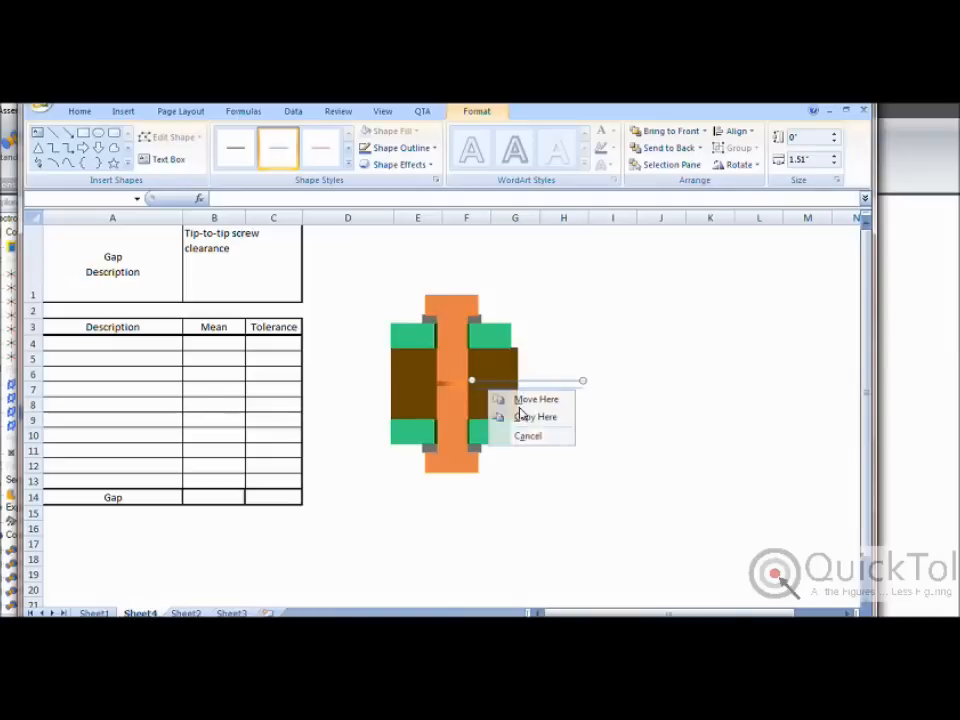
left_click(510, 398)
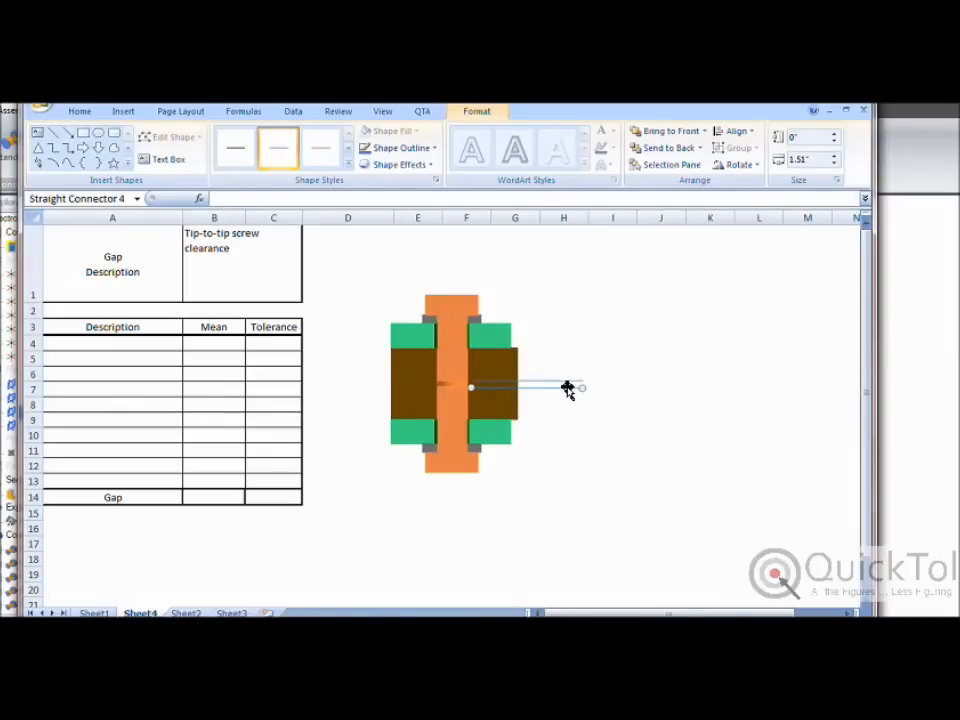
- Draw a vertical arrow about 0.38" long pointing down to the upper gap line and duplicate it directly below
left_click(67, 132)
left_click_drag(568, 380, 568, 380)
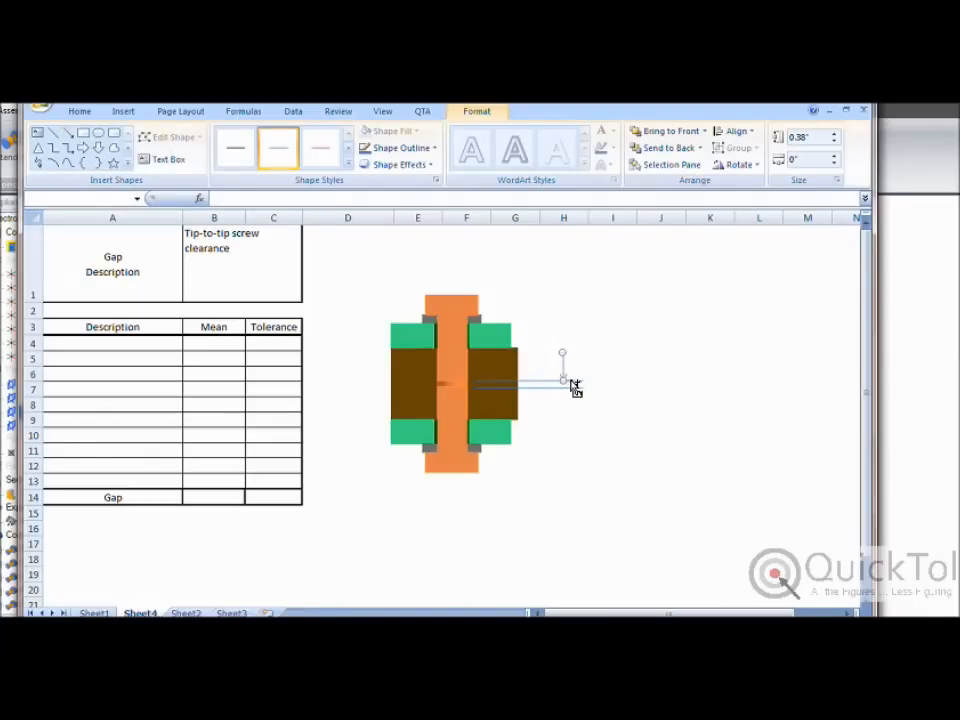
key("ctrl+d")
key("Left")
key("Left")
key("Left")
key("Left")
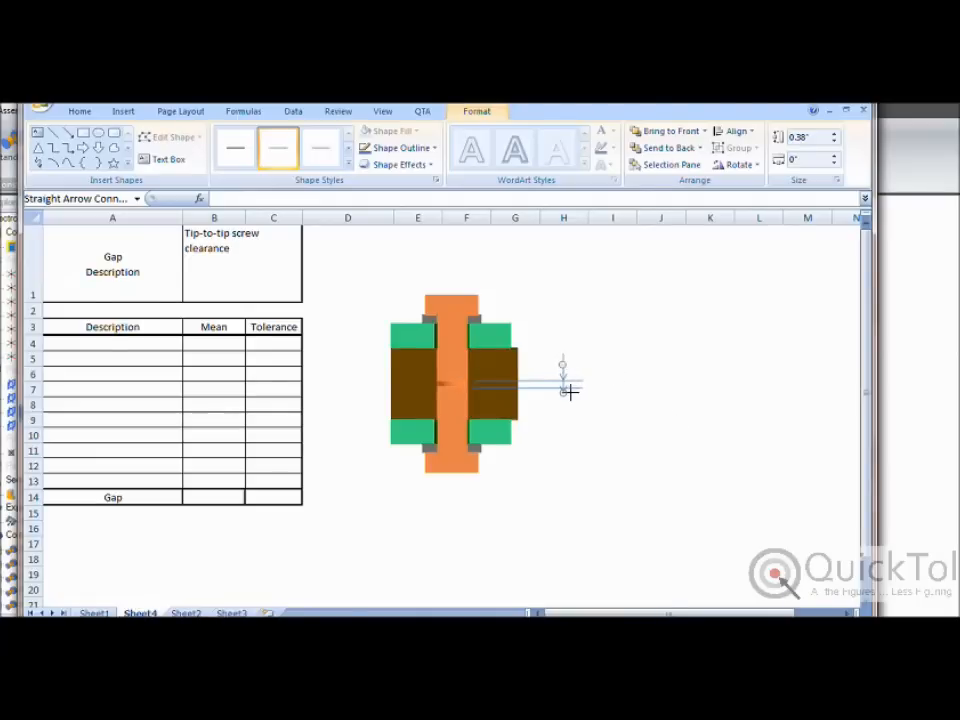
- Reshape the duplicated arrow to point up at the lower gap line, about 0.27" long
left_click_drag(570, 409, 570, 412)
key("Up")
key("Up")
key("Up")
- Add a text box reading "GAP" above the downward arrow
left_click(37, 133)
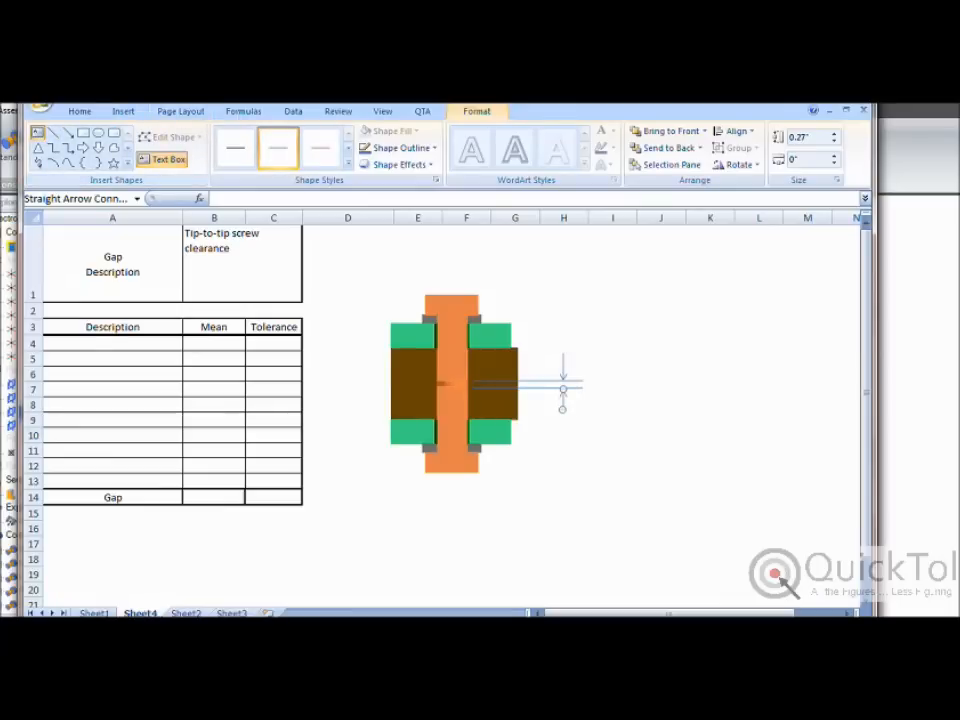
left_click_drag(541, 332, 580, 355)
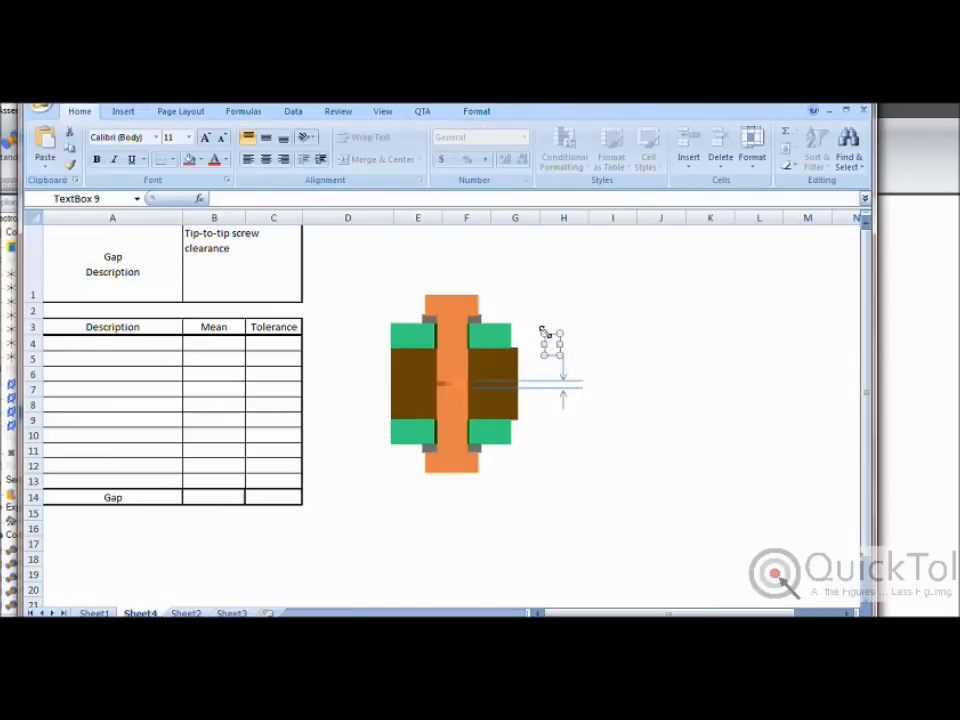
type("GAP")
left_click(640, 420)
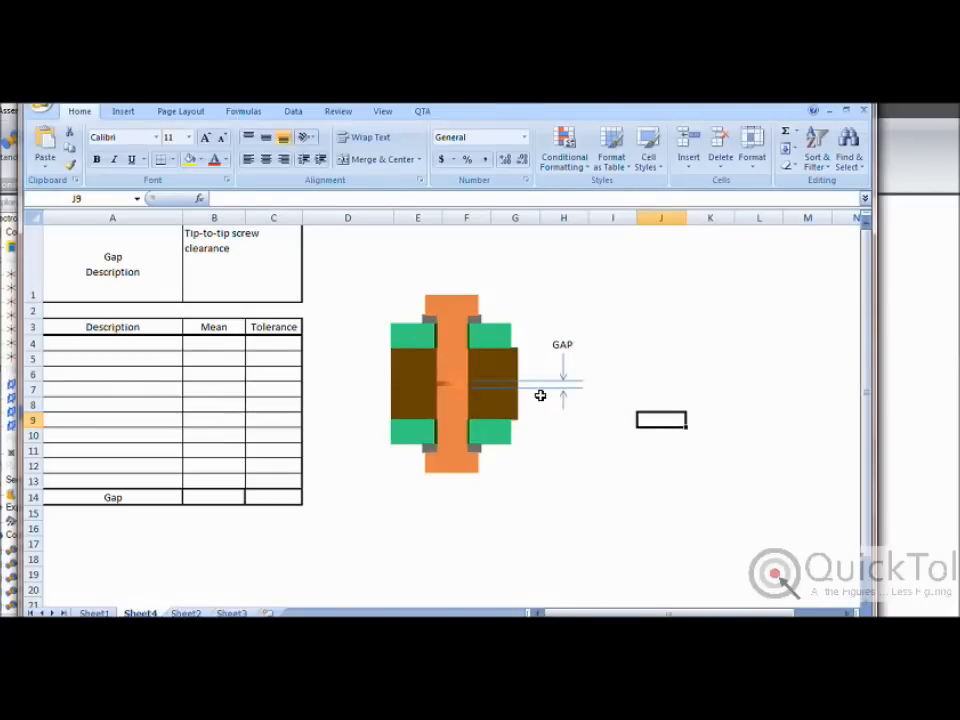
- Copy a gap extension line down to the underside of the lower screw's head
left_click_drag(541, 393, 553, 460)
left_click(584, 484)
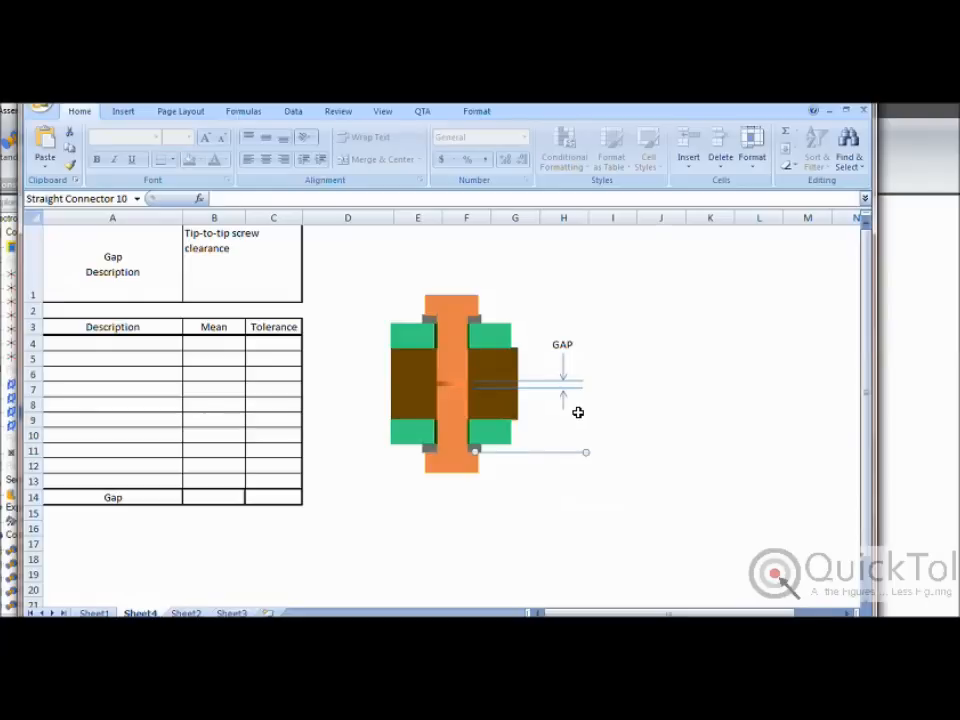
- Copy the downward gap arrow and stretch the copy from the lower gap line down to the line under the lower screw head
left_click(562, 376)
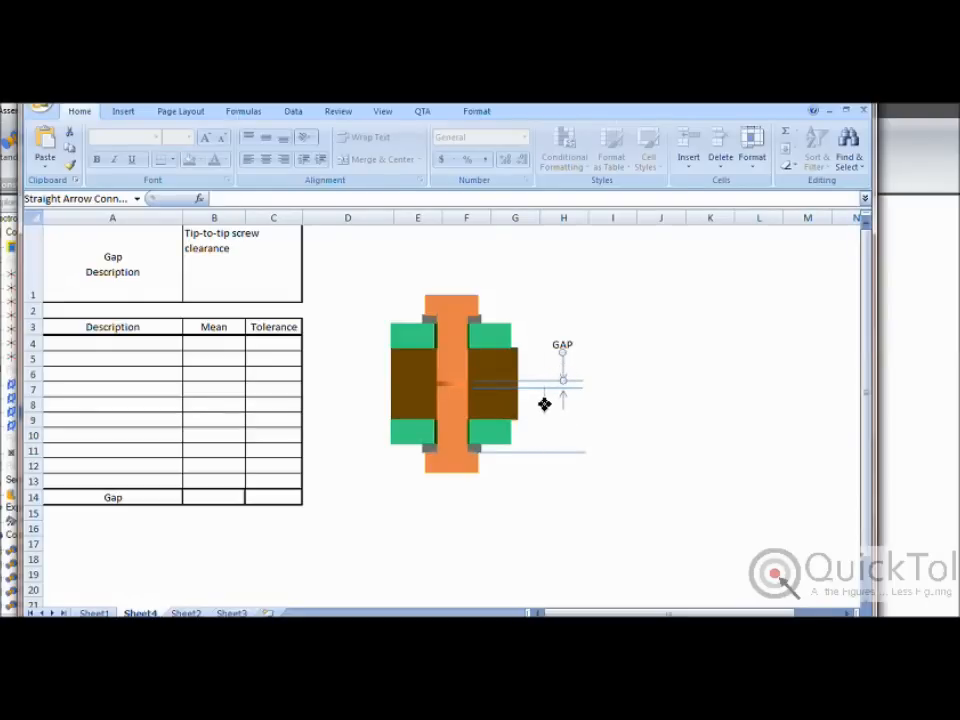
left_click_drag(544, 404, 544, 403)
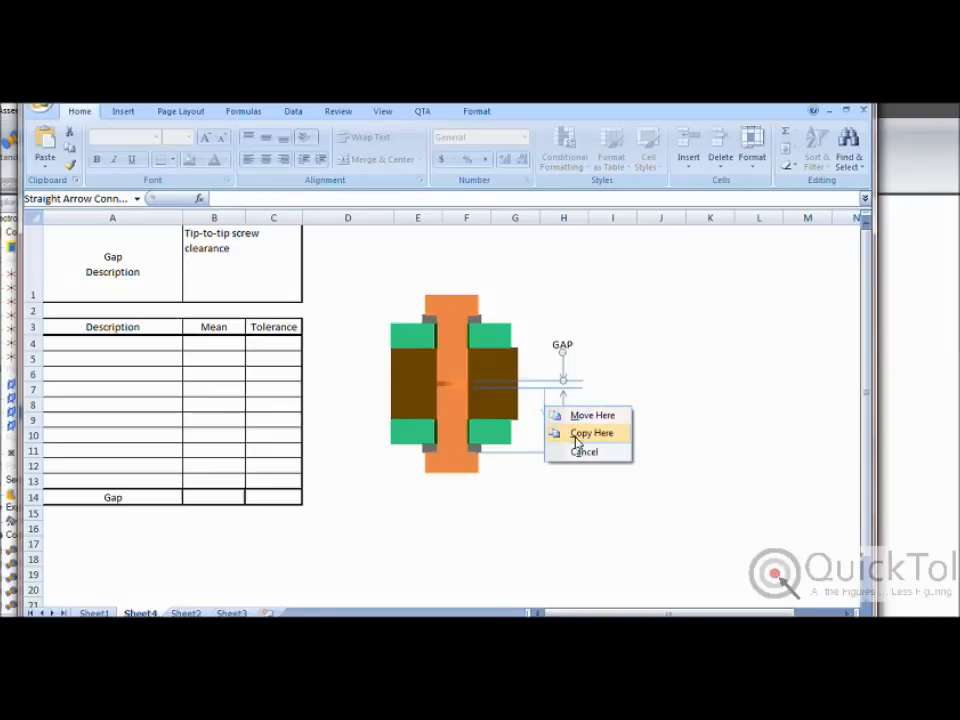
left_click(574, 441)
left_click_drag(544, 416, 562, 453)
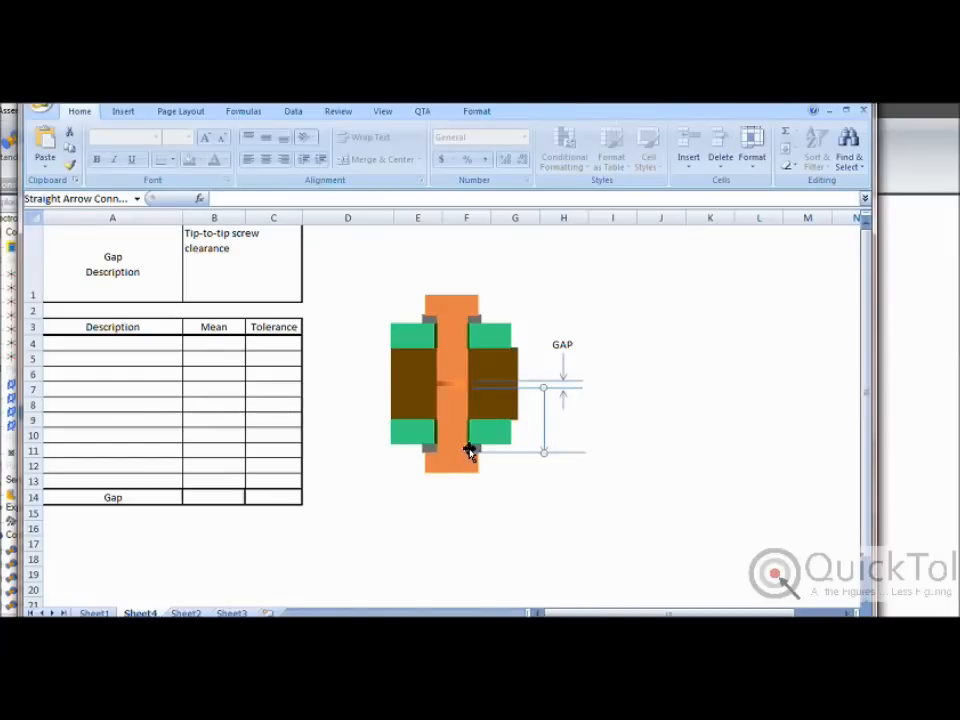
- Copy an extension line to the boundary between lower washer and lower PCB, and add a short upward arrow across the washer thickness
left_click(534, 388)
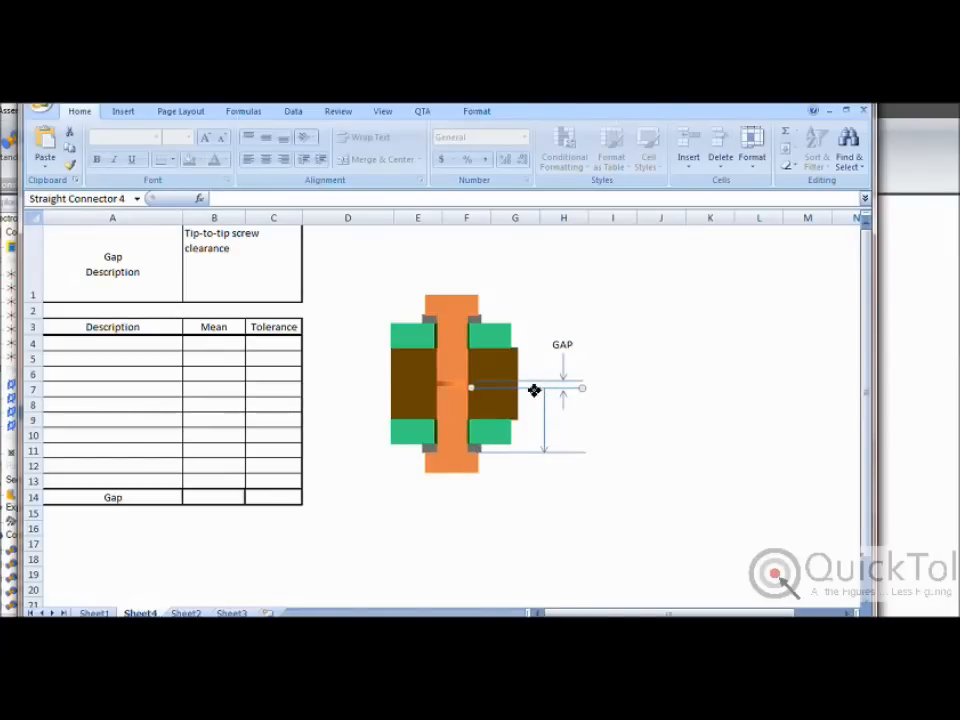
left_click_drag(539, 449, 551, 446)
left_click(585, 471)
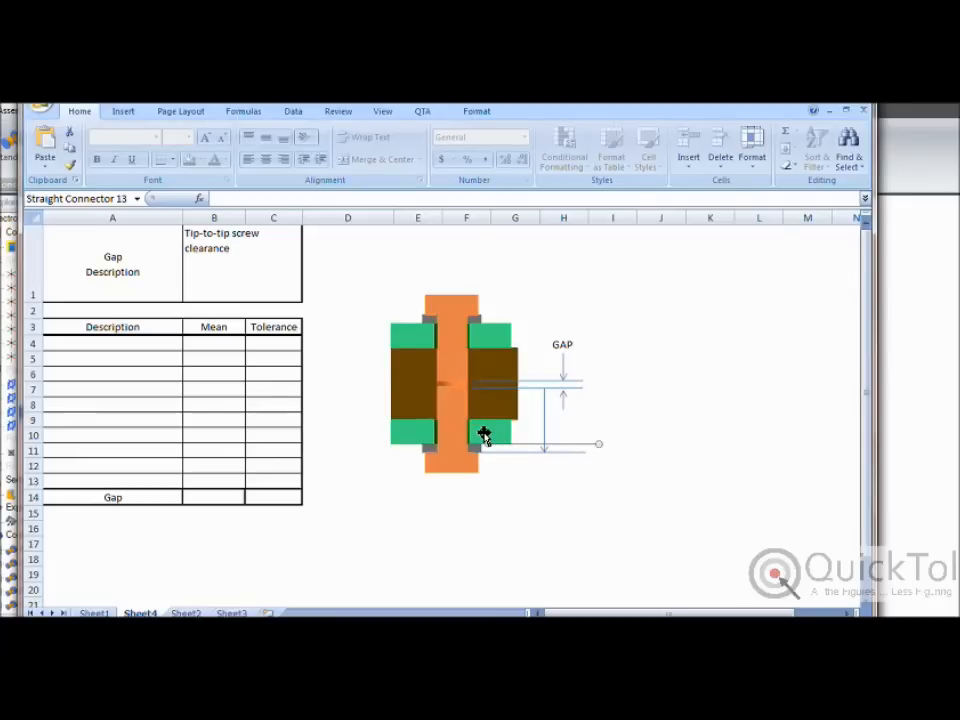
left_click(565, 400)
left_click_drag(567, 448, 567, 450)
left_click(606, 480)
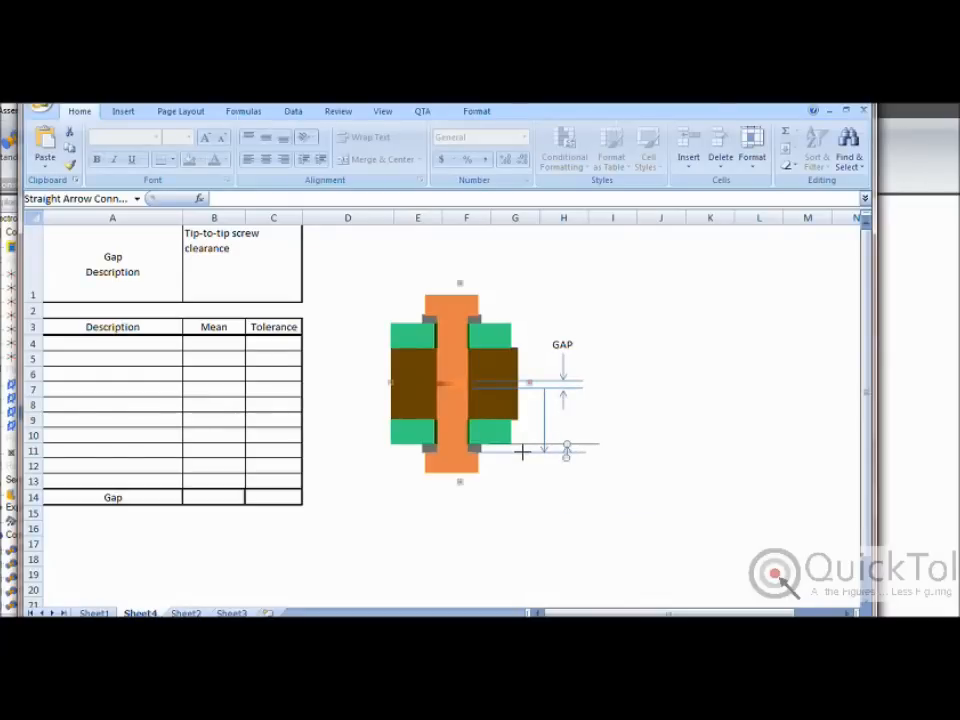
left_click(612, 497)
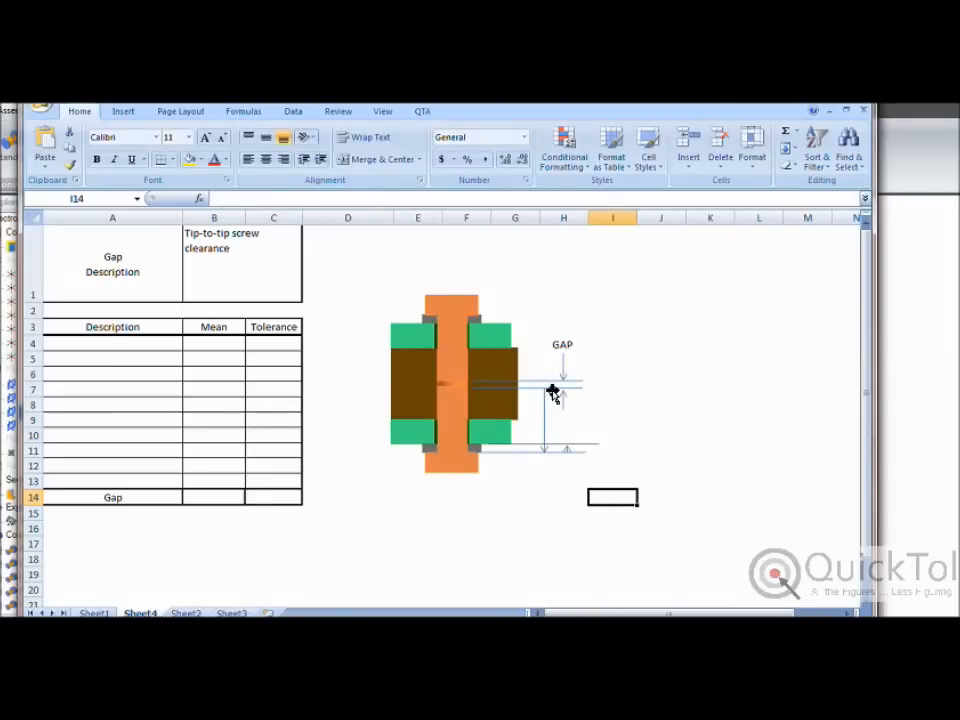
- Copy an extension line to the frame's lower face and add an upward arrow spanning the lower green PCB thickness
left_click(557, 446)
left_click_drag(557, 446, 598, 447)
left_click(632, 453)
left_click(546, 438)
left_click(620, 474)
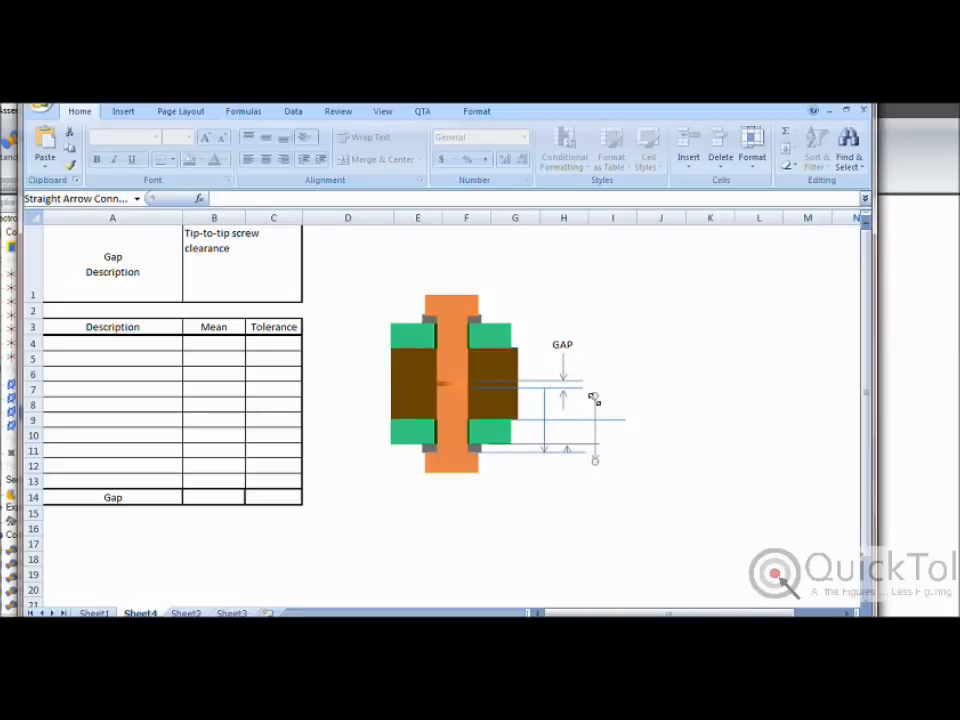
- Copy the PCB arrow and an extension line to the frame's upper face, and stretch the arrow up across the full frame thickness
left_click_drag(584, 442, 602, 422)
left_click(636, 441)
left_click(574, 421)
left_click_drag(574, 421, 574, 347)
left_click(619, 377)
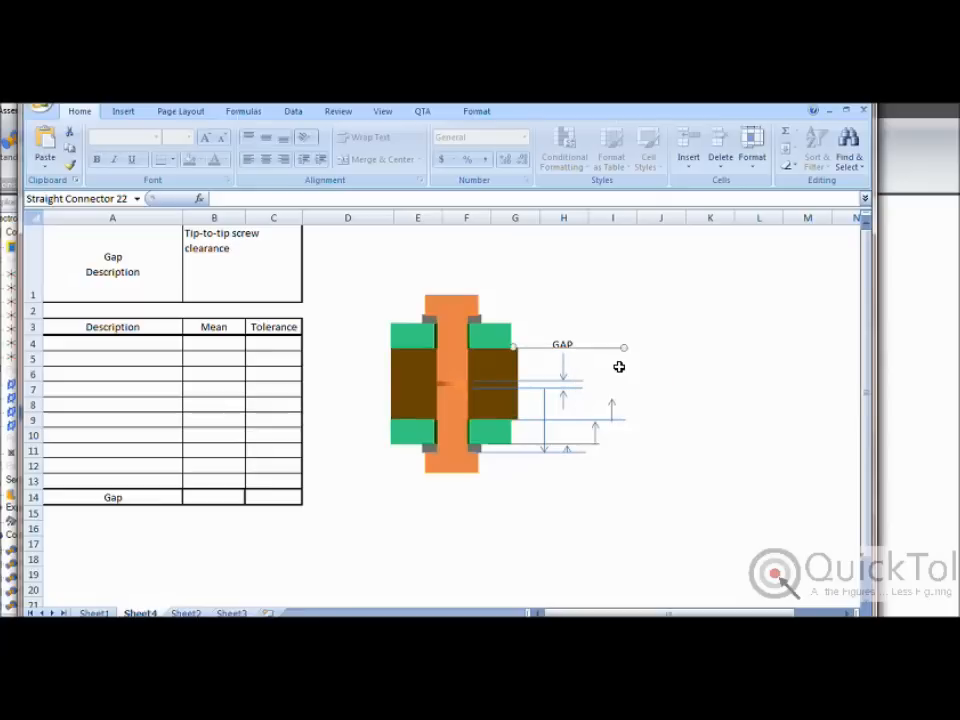
left_click(612, 406)
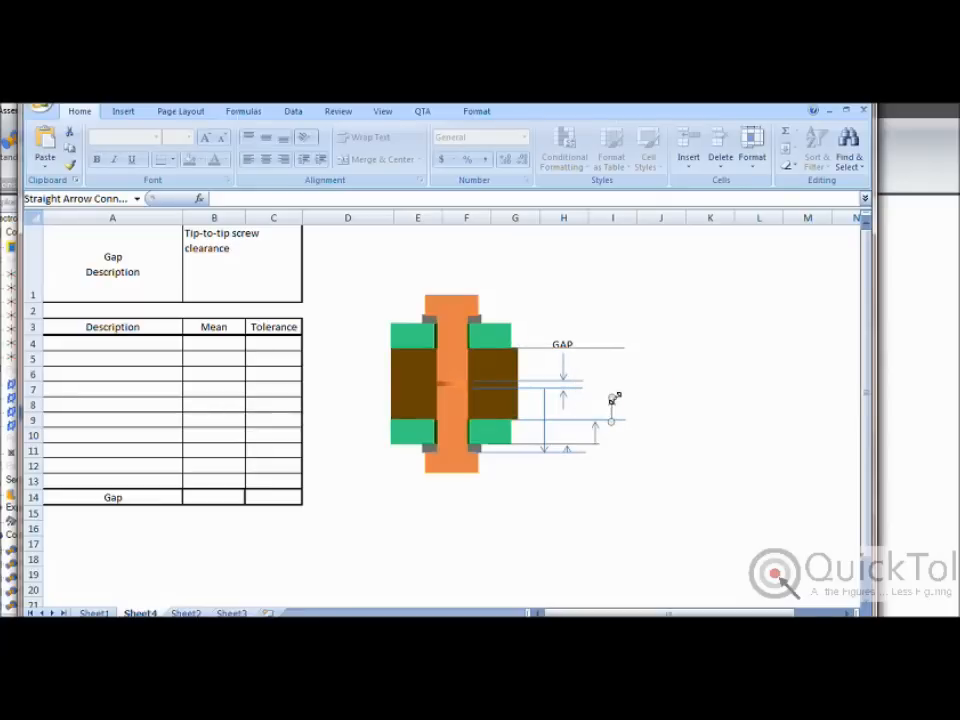
left_click_drag(616, 396, 663, 380)
key("shift")
left_click_drag(663, 380, 628, 346)
- Copy an extension line to the top face of the upper PCB and add an upward arrow spanning that PCB's thickness
left_click_drag(585, 346, 572, 322)
left_click(600, 348)
left_click(617, 384)
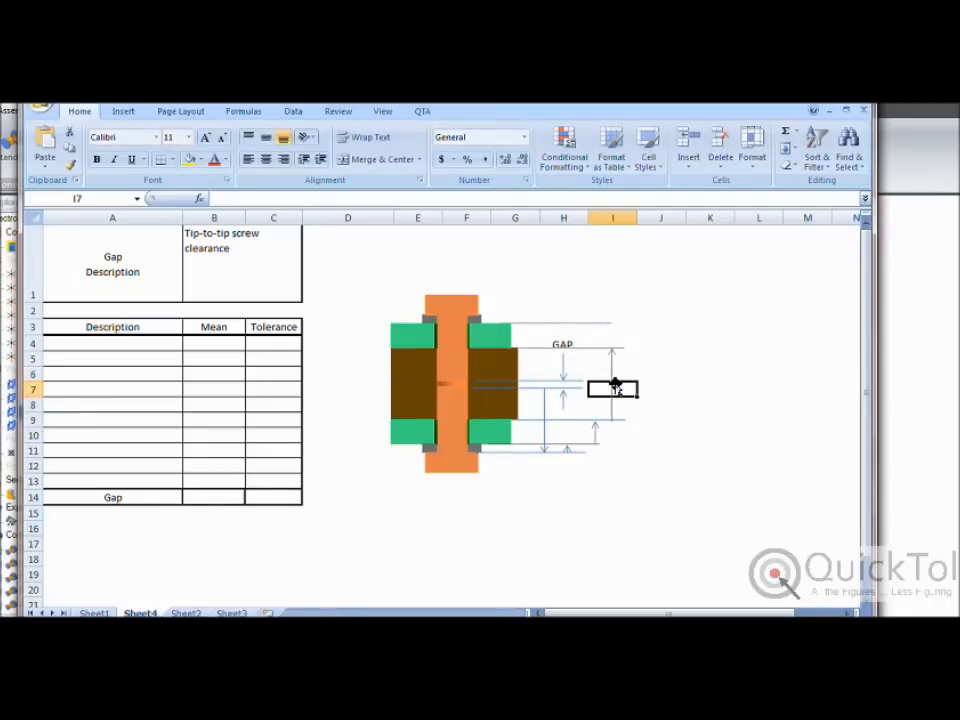
left_click(612, 376)
left_click_drag(612, 376, 596, 333)
left_click(630, 361)
left_click_drag(595, 305, 595, 324)
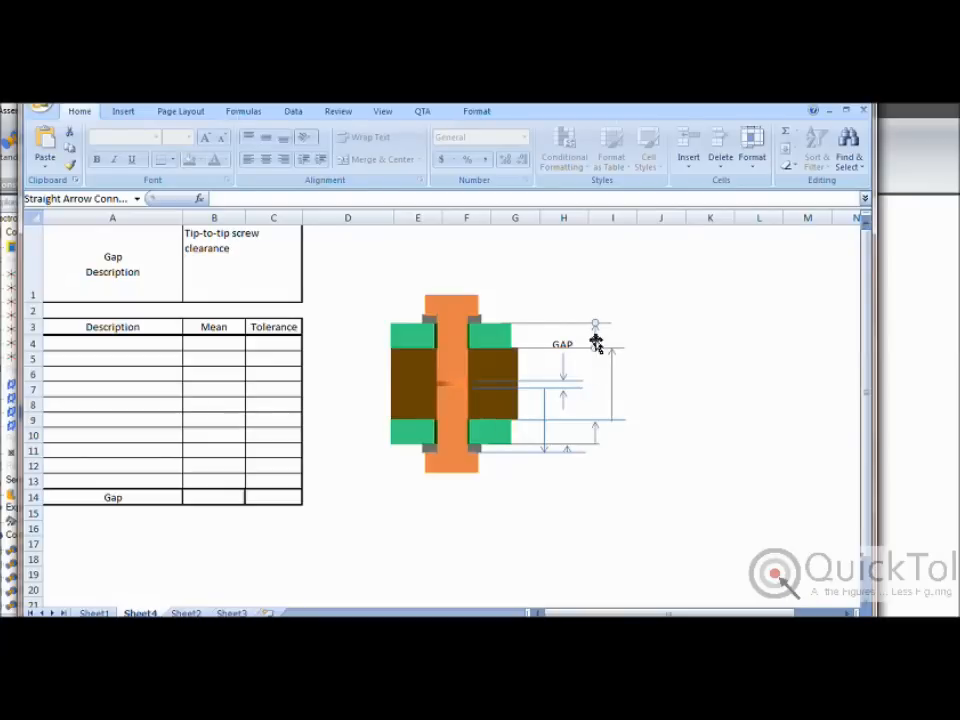
- Copy an extension line to the top of the upper washer and add a short upward arrow across the washer thickness
left_click_drag(536, 324, 513, 315)
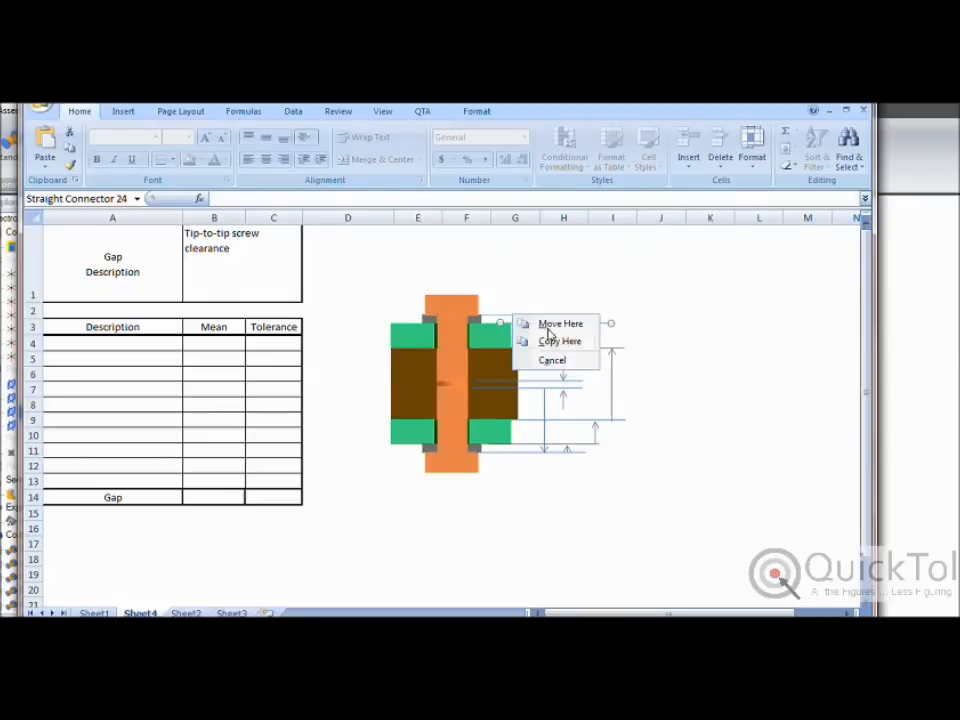
left_click(558, 341)
left_click(591, 334)
left_click_drag(591, 334, 543, 315)
left_click(589, 345)
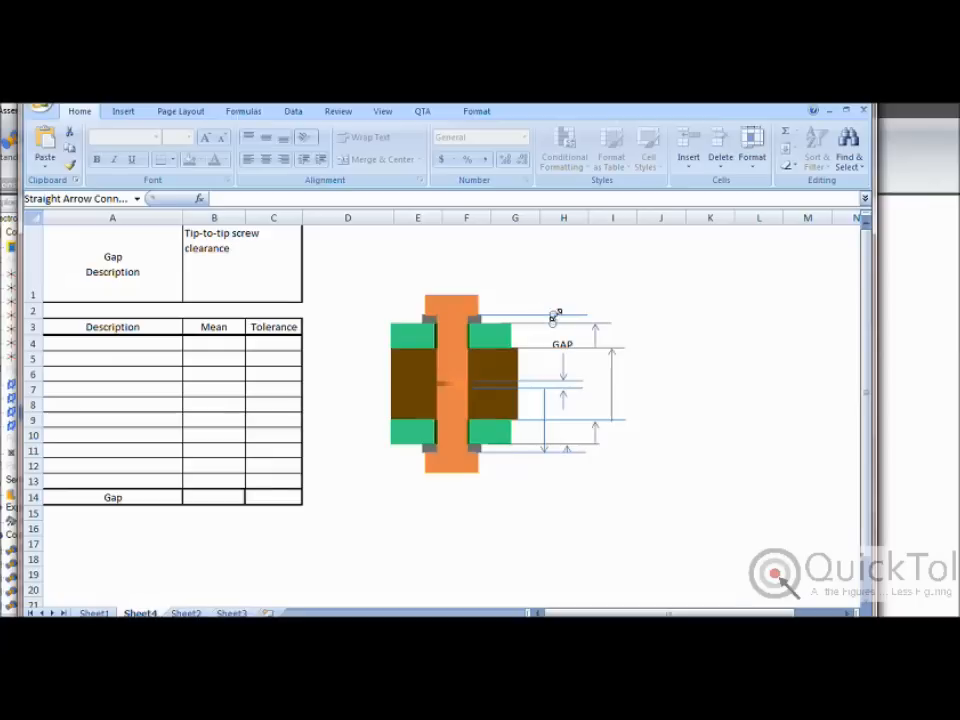
left_click(572, 316)
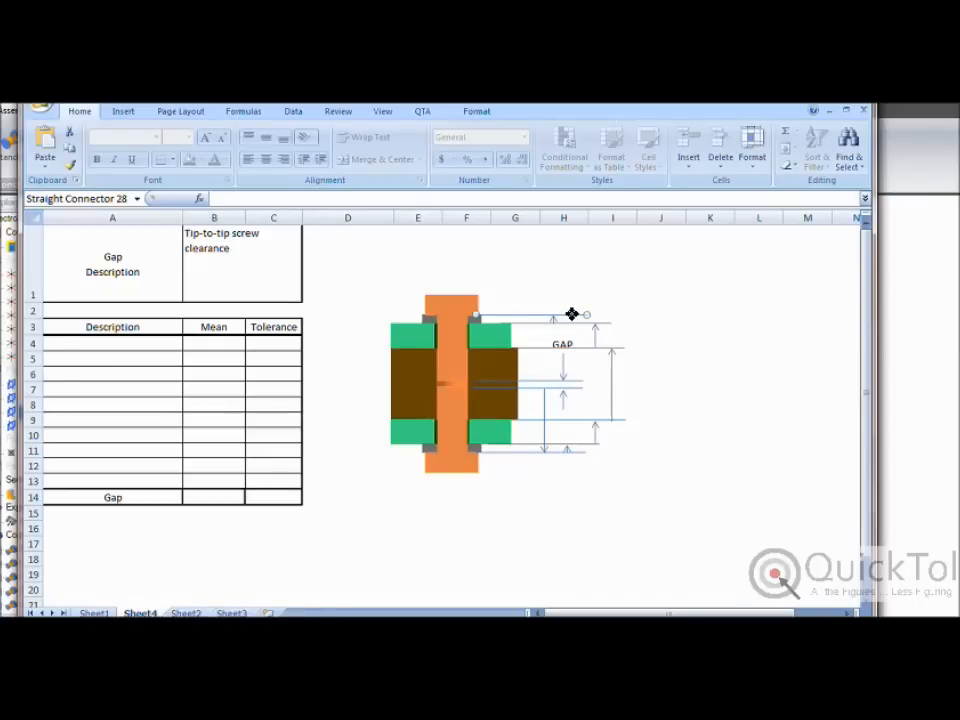
right_click(602, 379)
left_click(638, 427)
- Copy the upper PCB arrow and reshape it to point down from the upper screw head line to the upper gap line
left_click(596, 334)
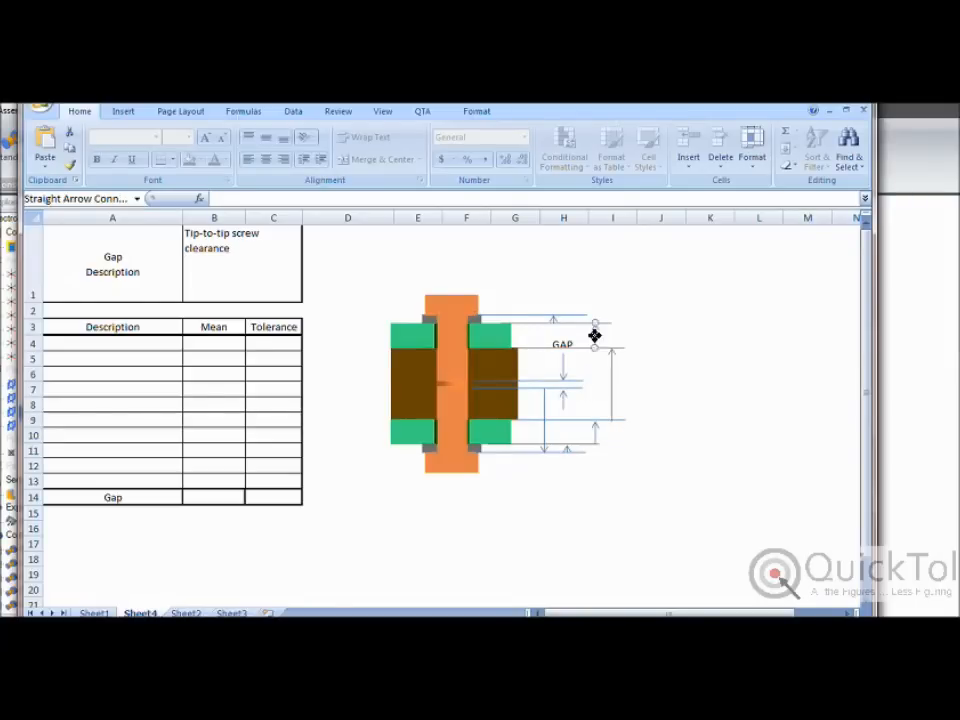
right_click(531, 303)
left_click(562, 336)
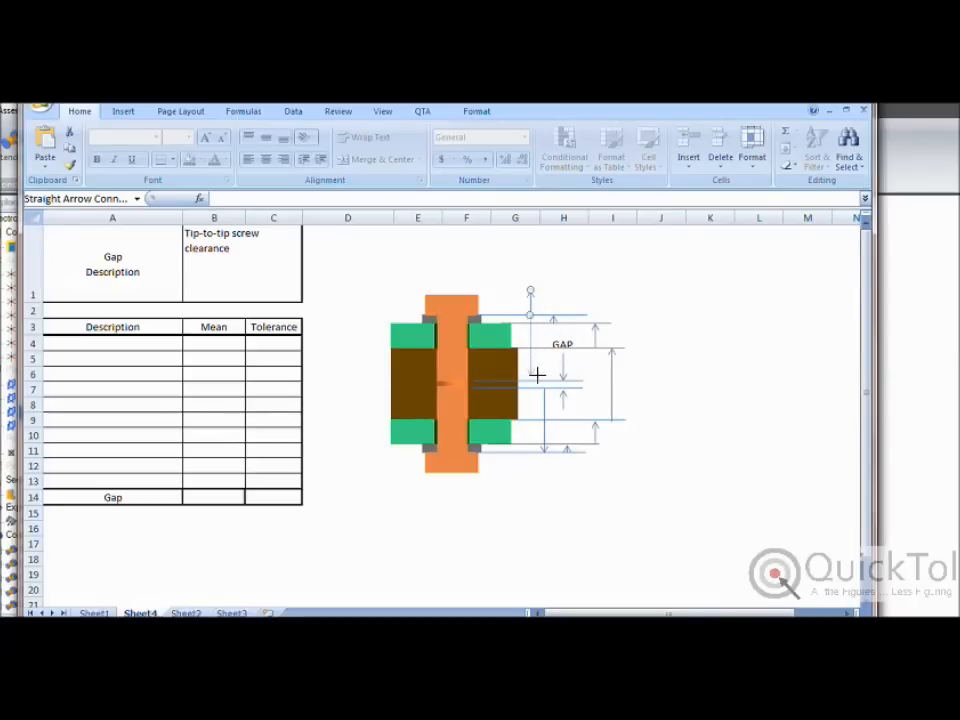
left_click(694, 447)
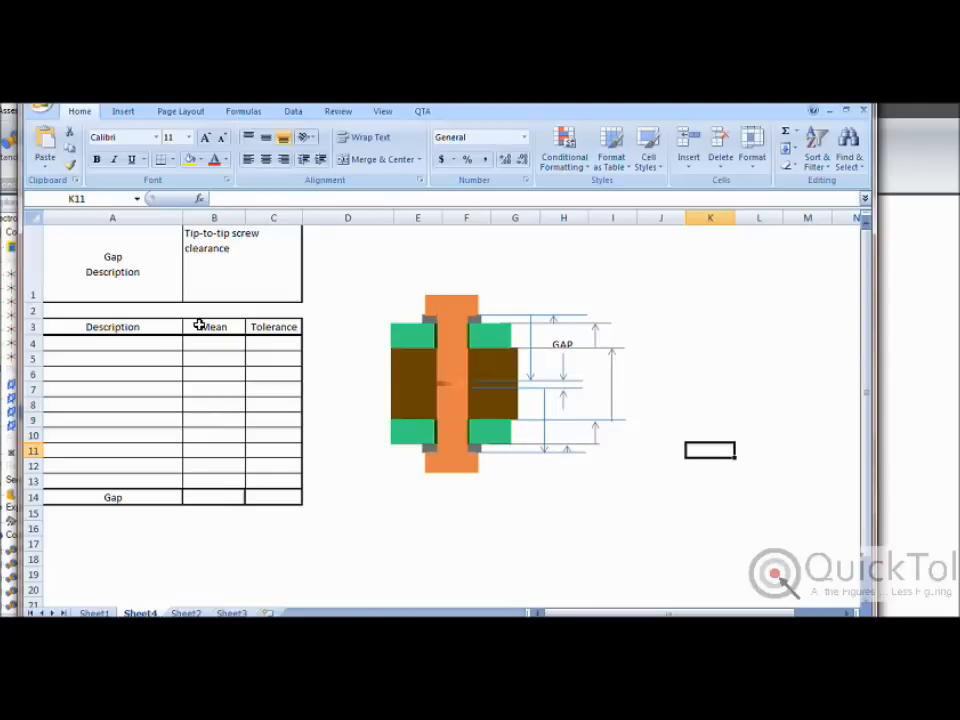
- Enter "Screw length 1" as the description in cell A5
left_click(121, 363)
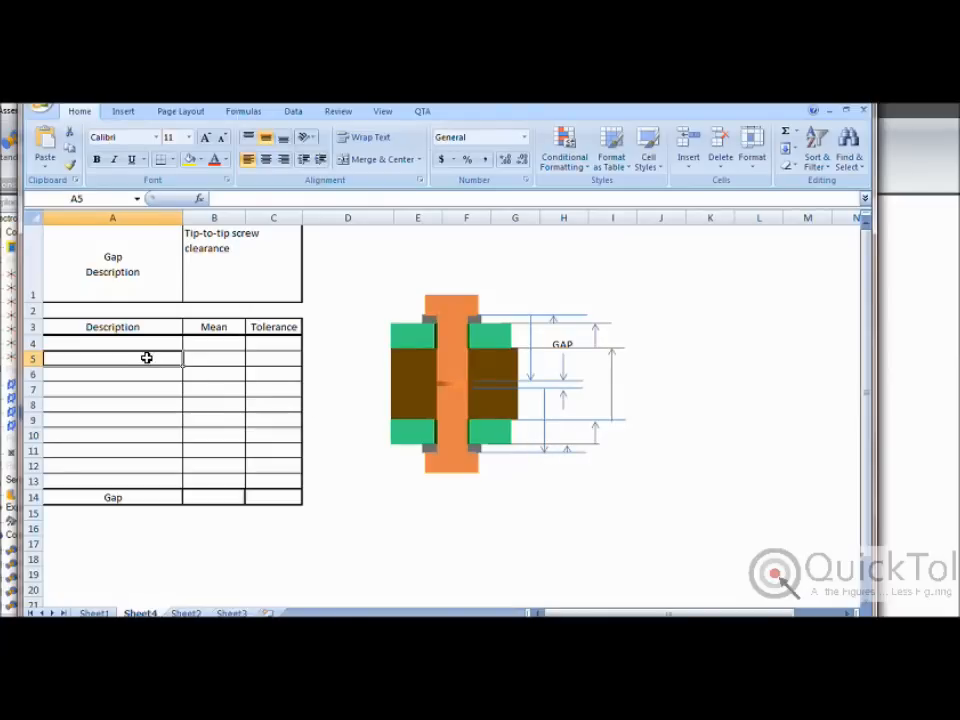
type("Screw le")
type("g")
type("ngth")
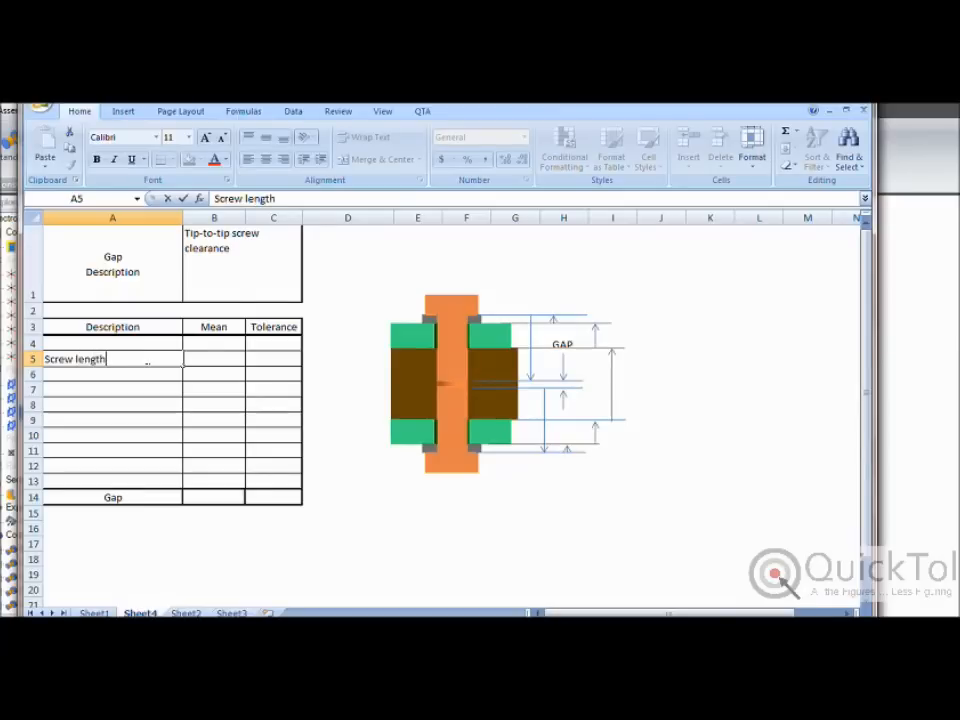
key("Return")
left_click(146, 358)
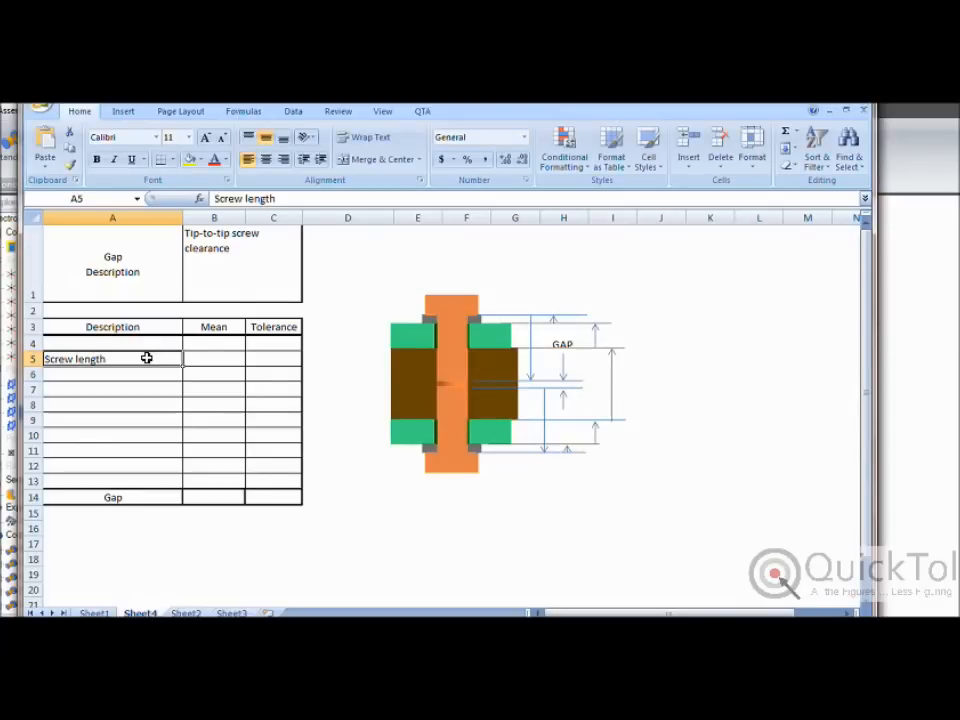
double_click(146, 358)
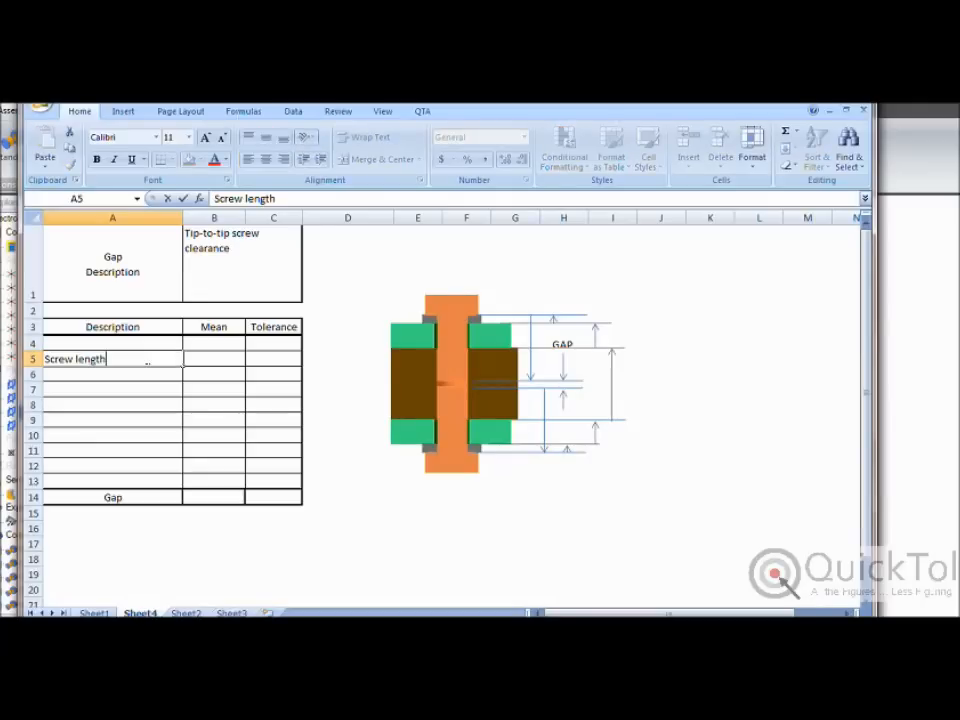
key("Return")
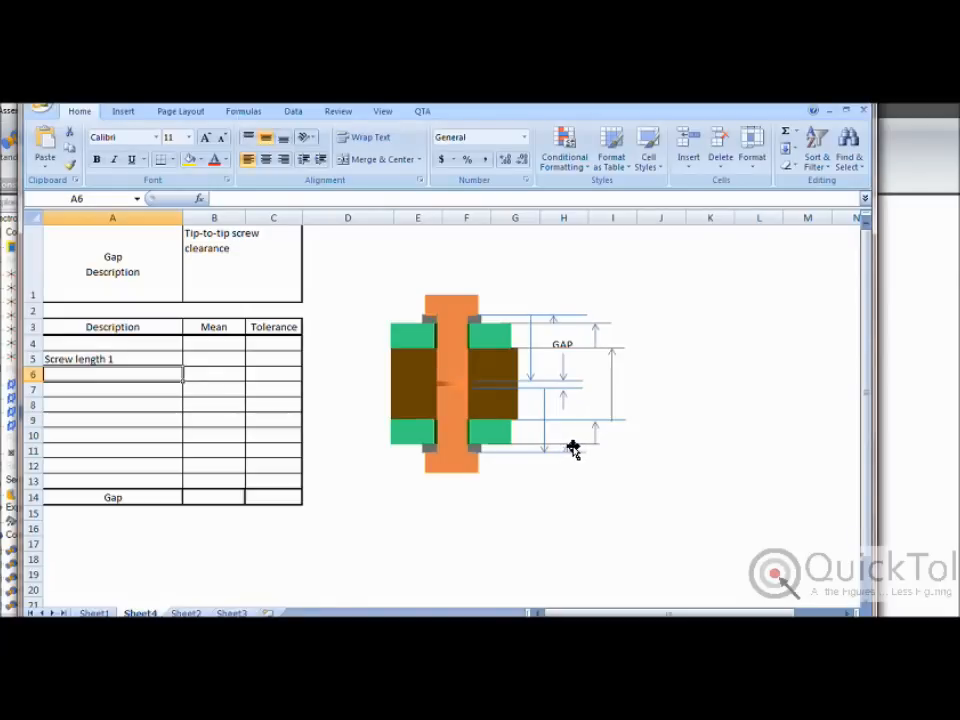
- Enter the descriptions "Washer thickness 1" in A6 and "PCB thickness 1" in A7
type("Washer thickness 1")
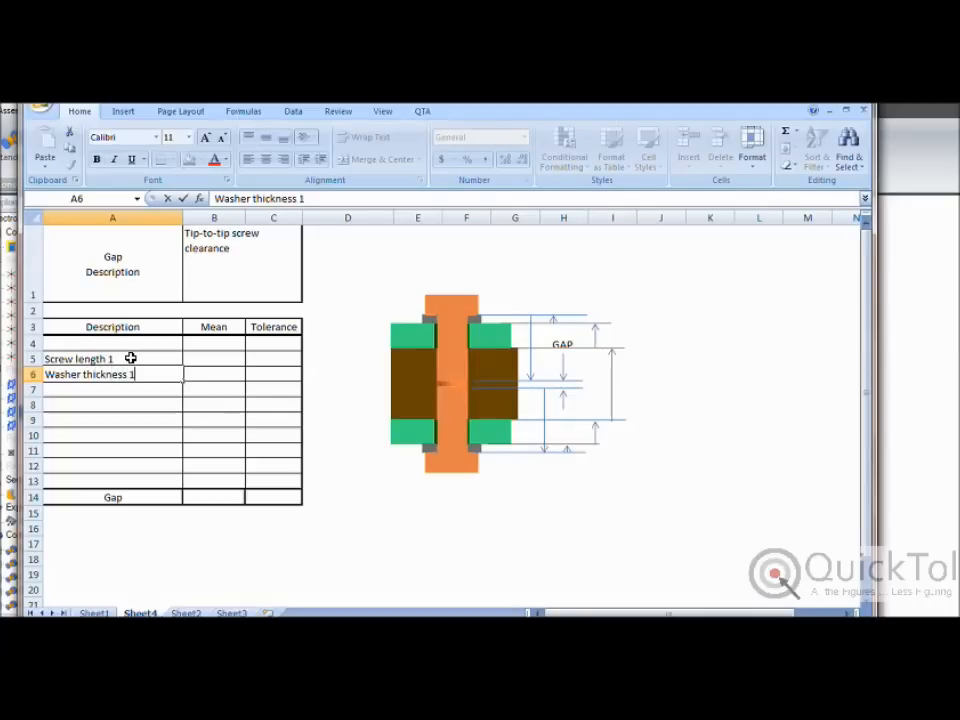
key("Return")
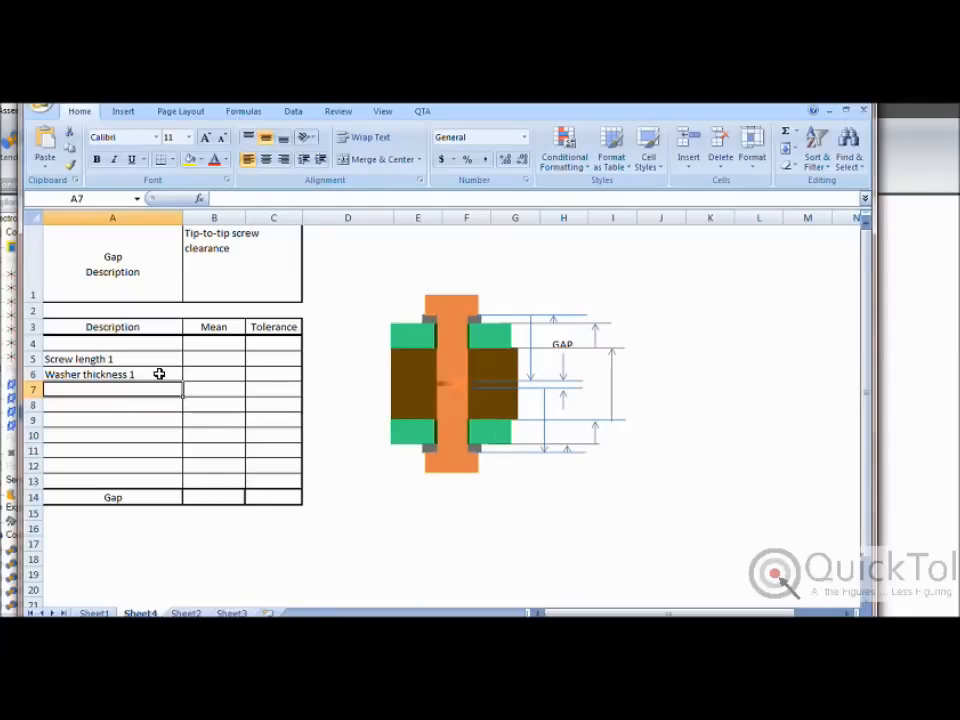
type("PCB thickness 1")
key("Return")
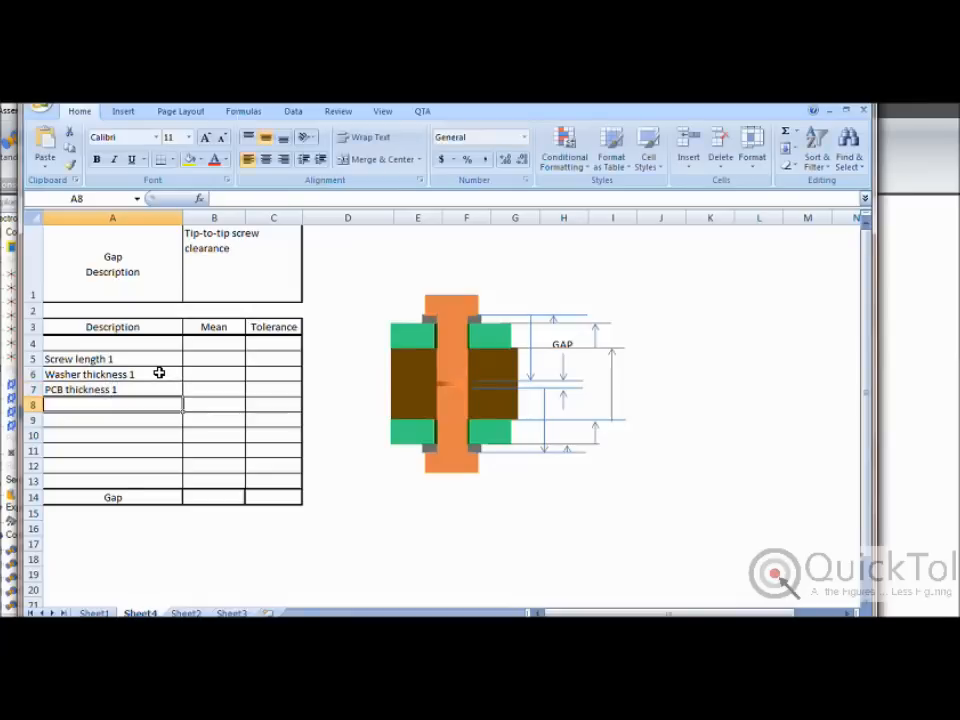
- Enter the descriptions "Frame thickness" in A8 and "PCB thickness 2" in A9
type("F")
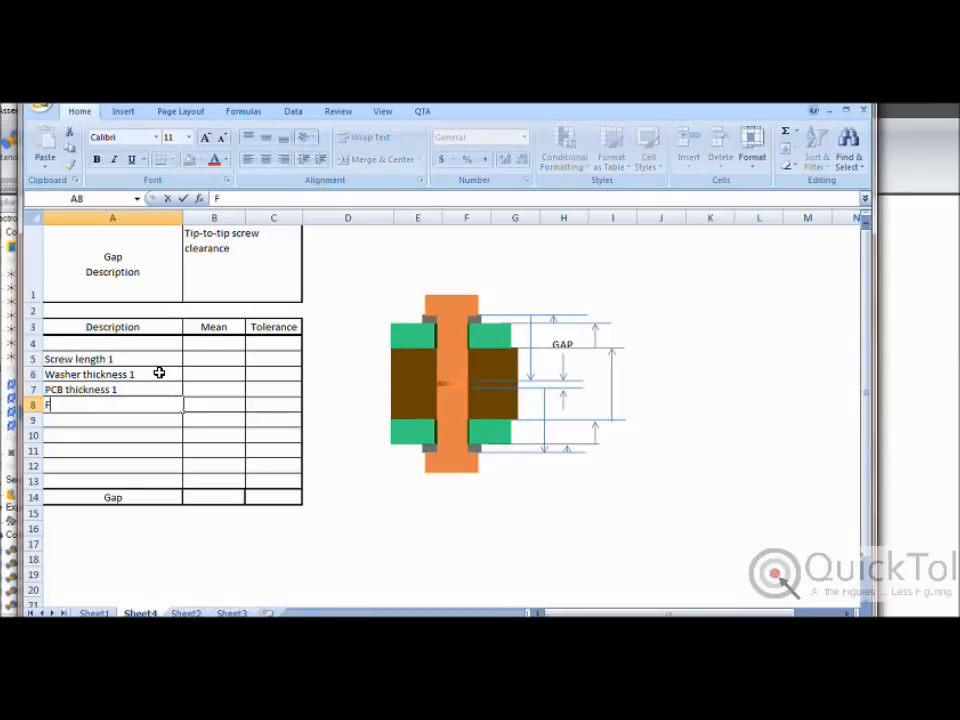
type("rame thickness")
key("Return")
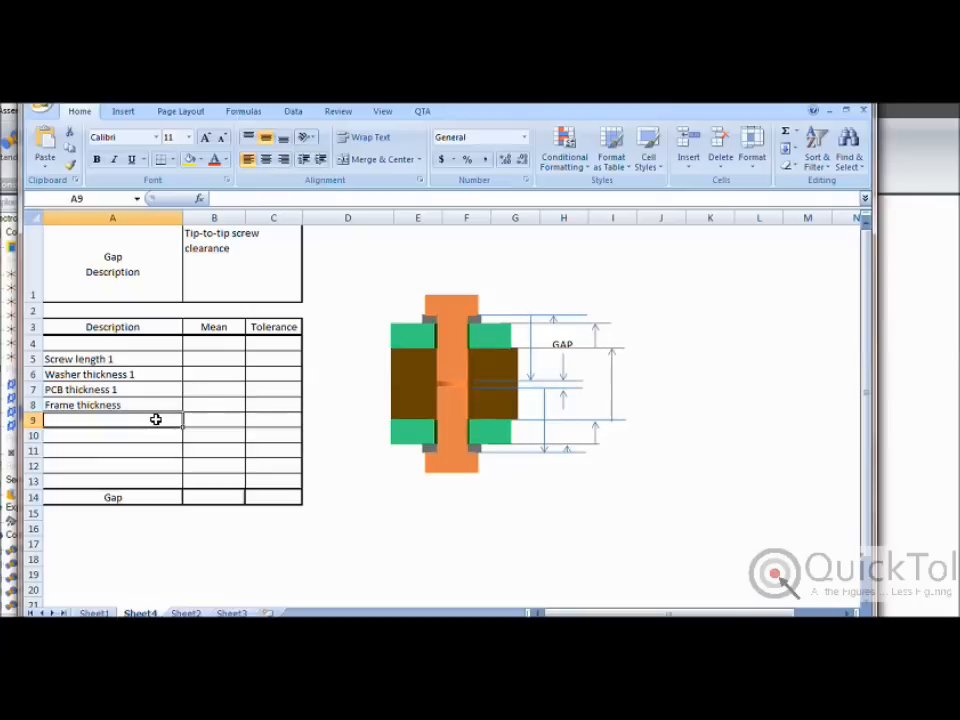
type("PCB thic")
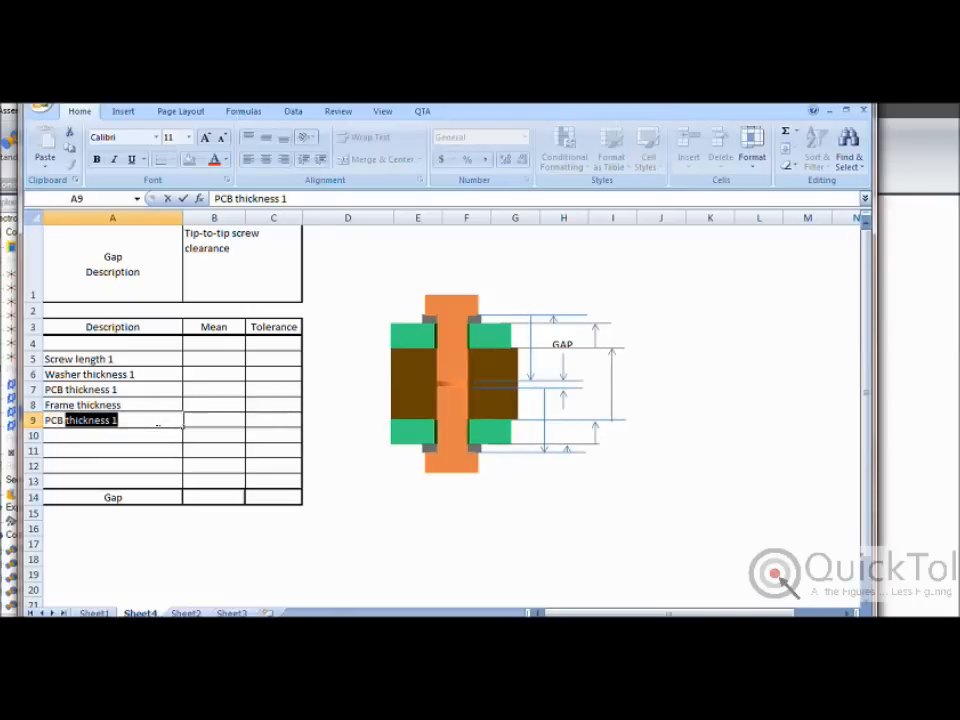
type("kness 2")
key("Return")
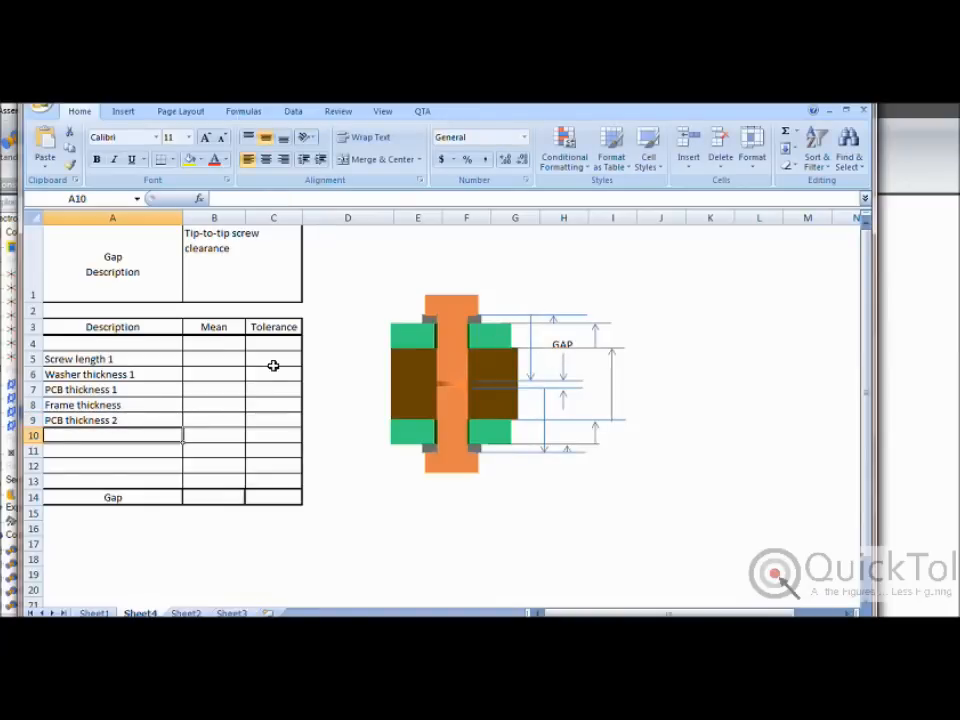
- Enter the descriptions "Washer thickness 2" in A10 and "screw length 2" in A11
type("Washer thi")
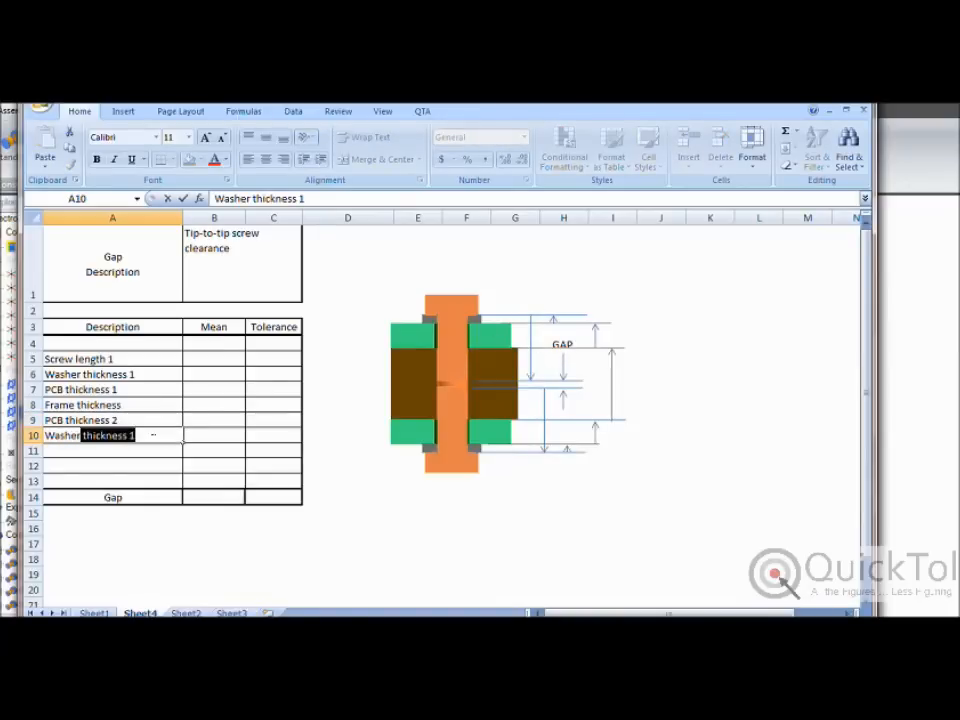
type("ckness 2")
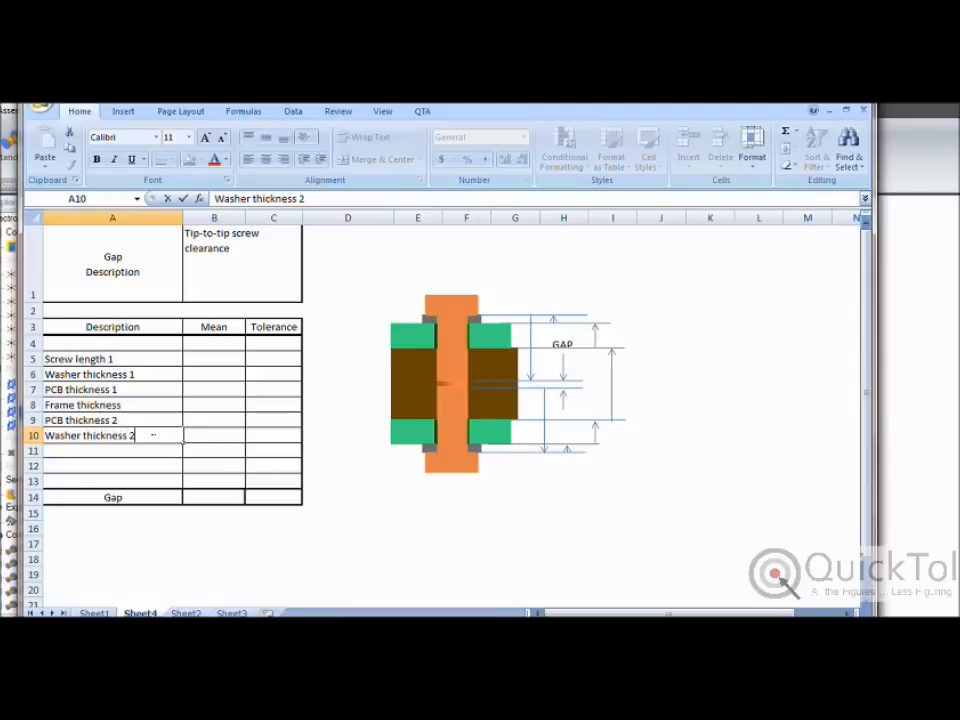
key("Return")
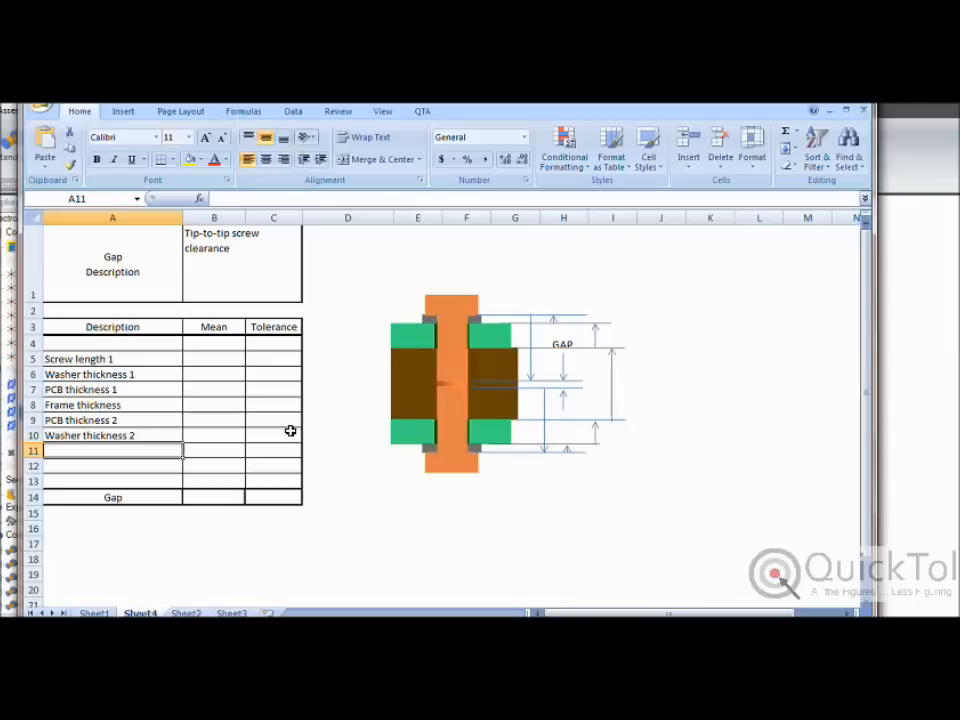
type("screw ")
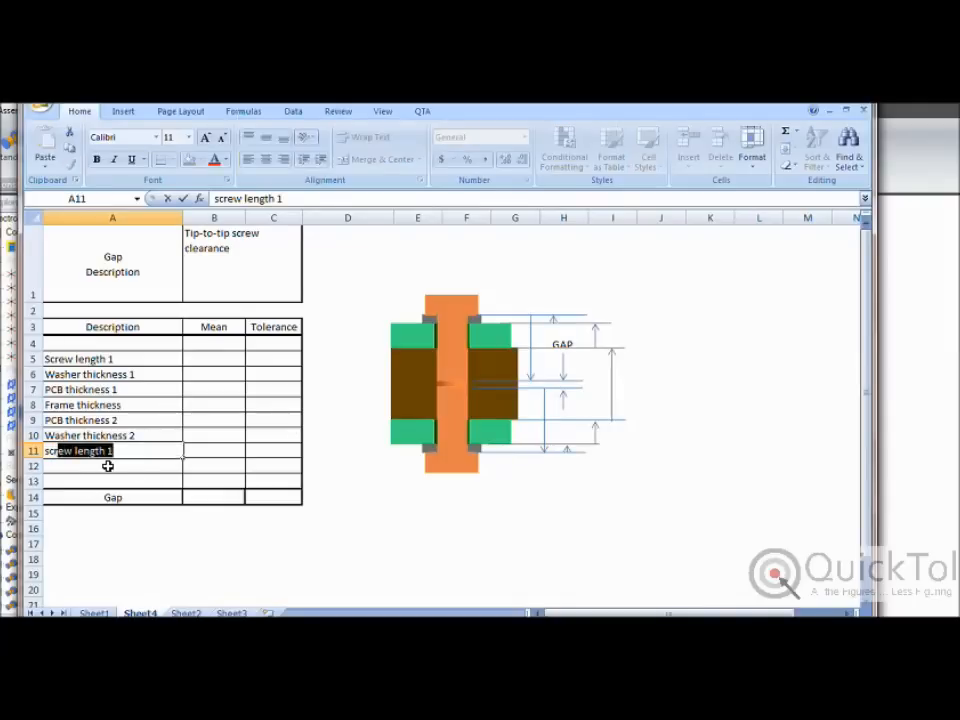
type("length 2")
key("Return")
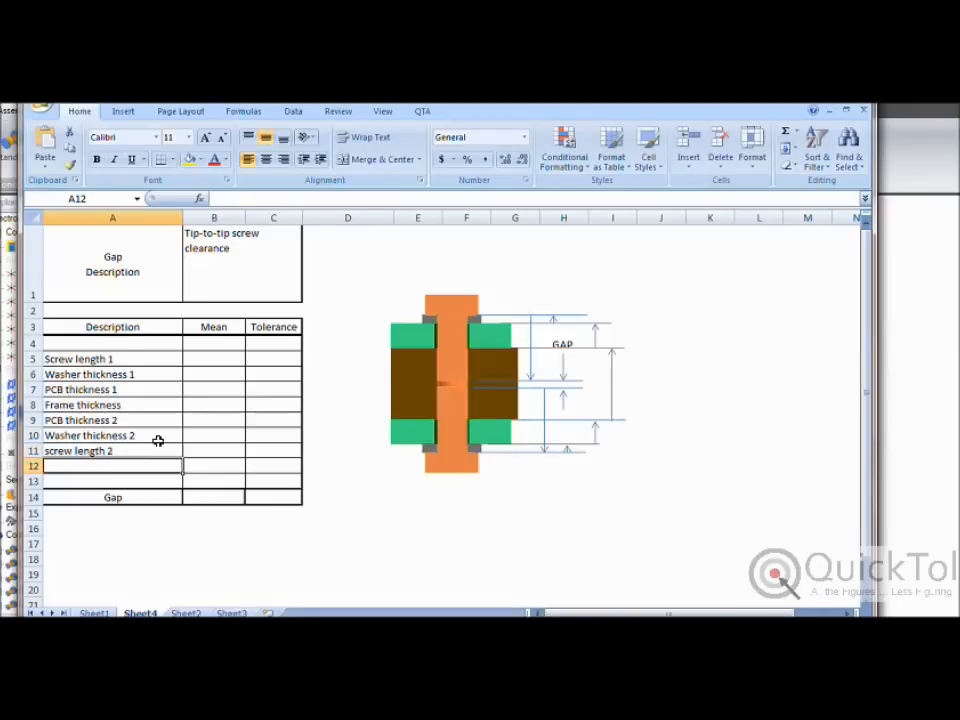
- Switch to the Alibre Design assembly and measure the lower screw's length from its tip to the underside of its head
left_click_drag(216, 358, 214, 454)
left_click(215, 451)
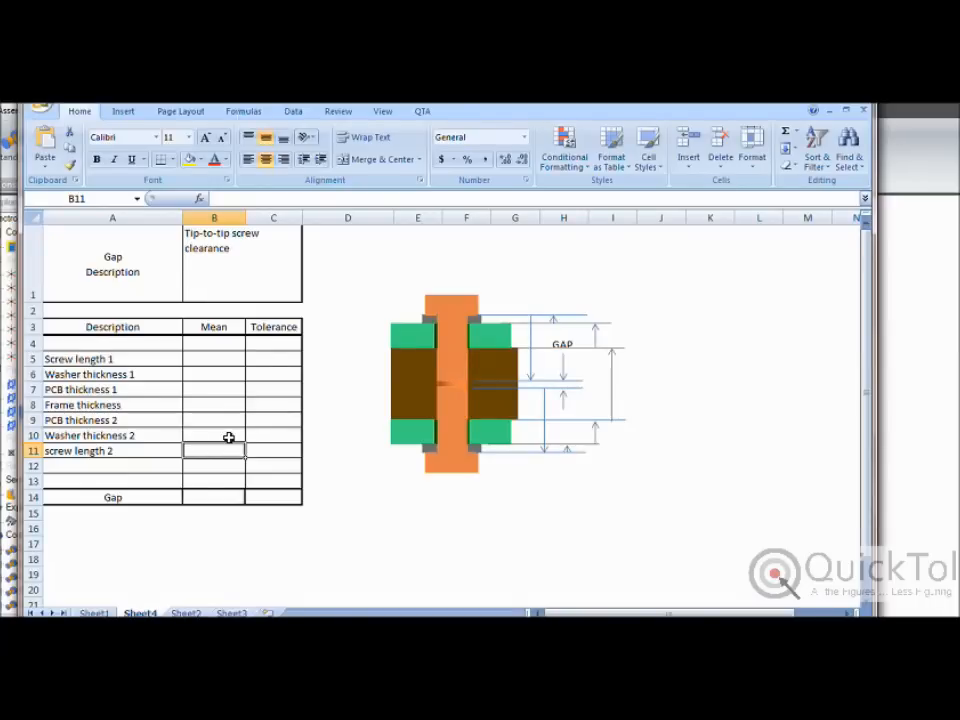
left_click(202, 357)
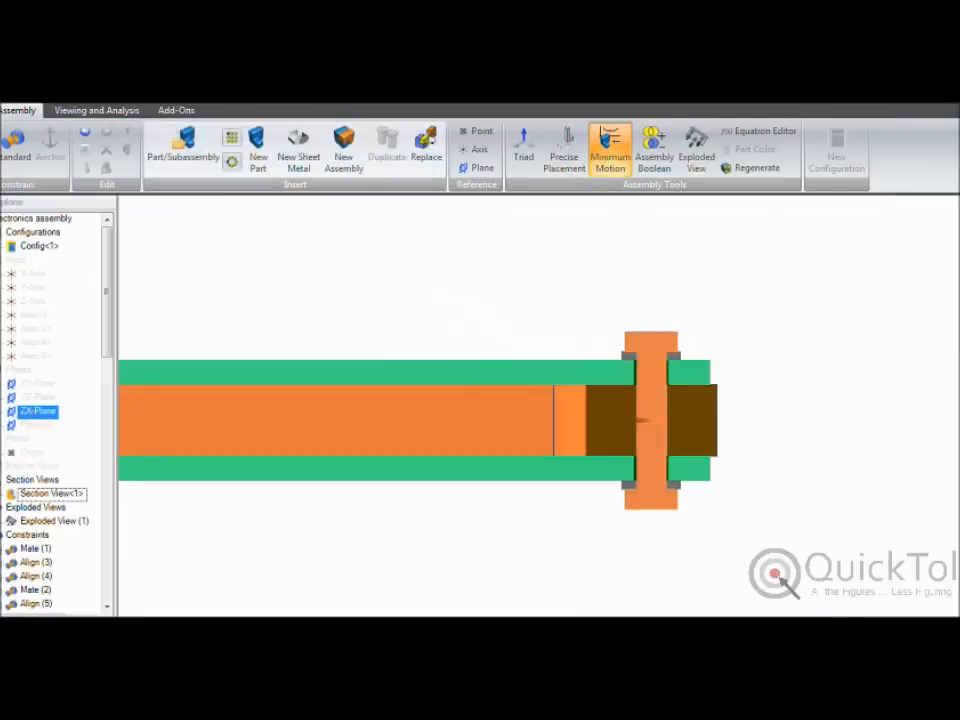
key("m")
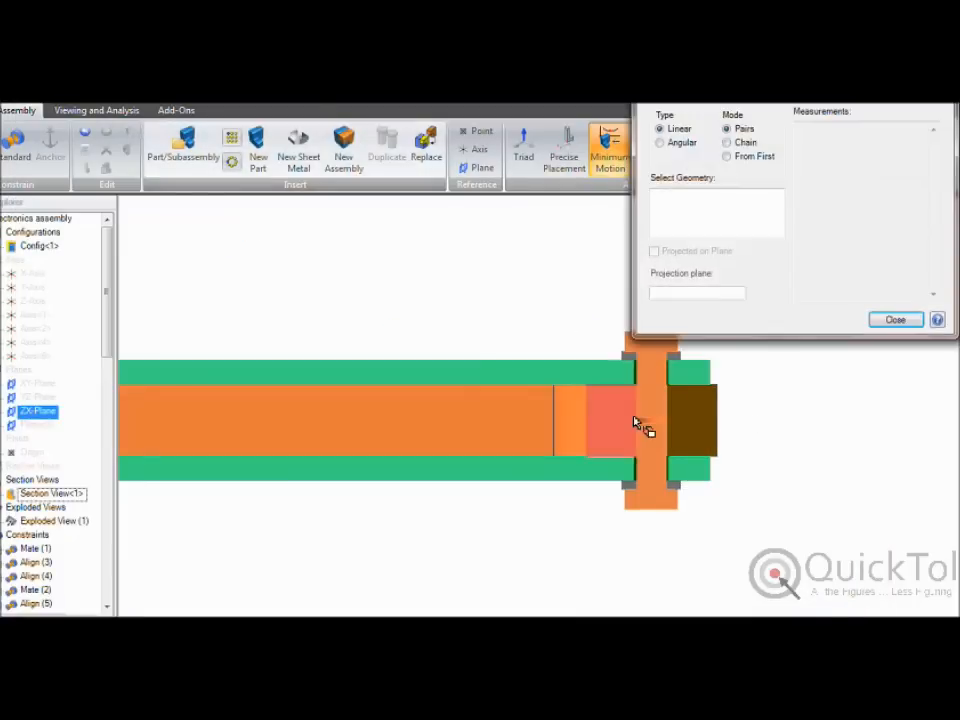
left_click(680, 469)
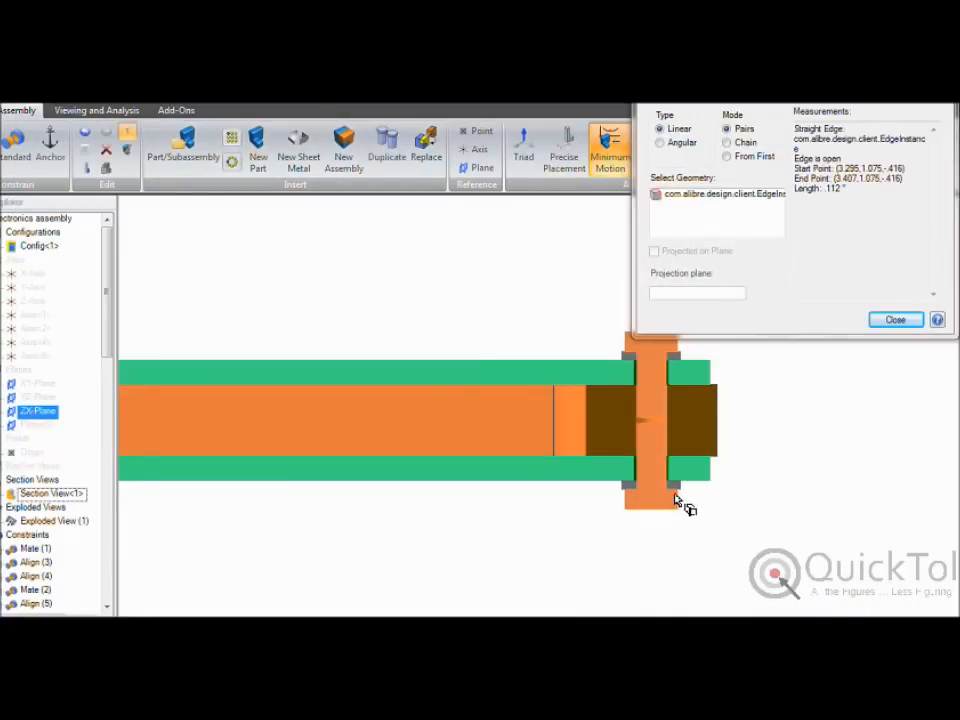
left_click(674, 496)
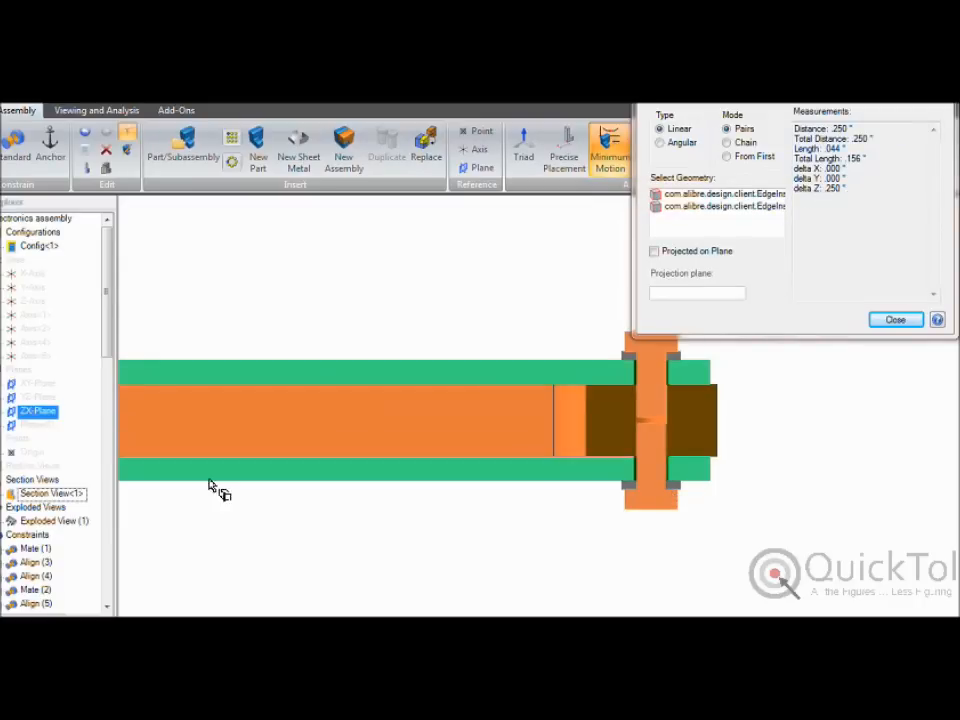
- Return to Excel and enter .250 as the mean for Screw length 1 in cell B5
key("alt+Tab")
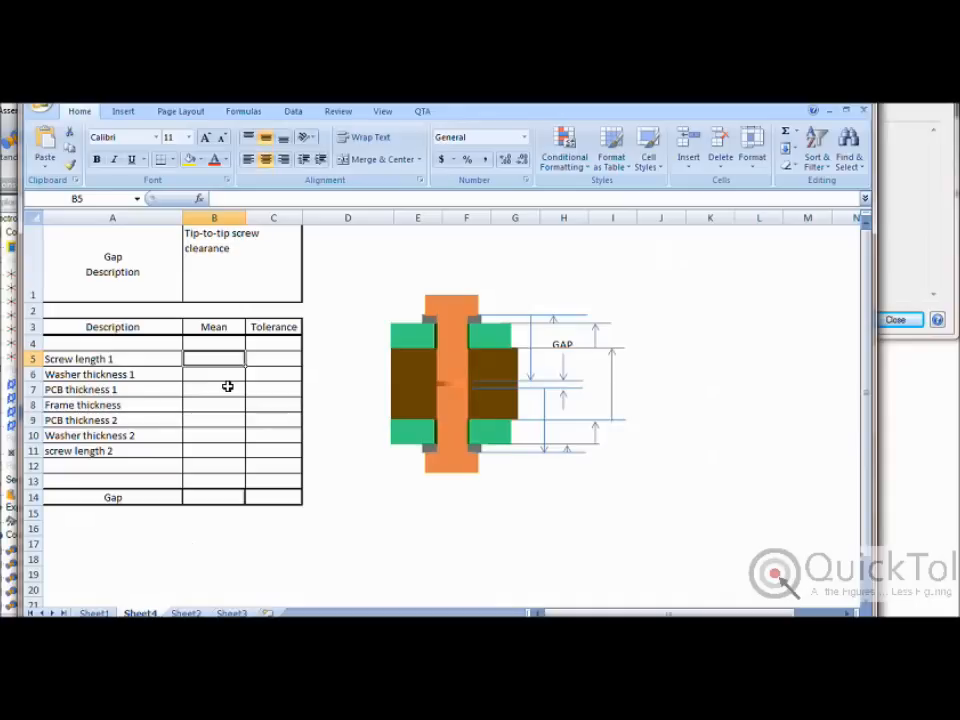
type(".250")
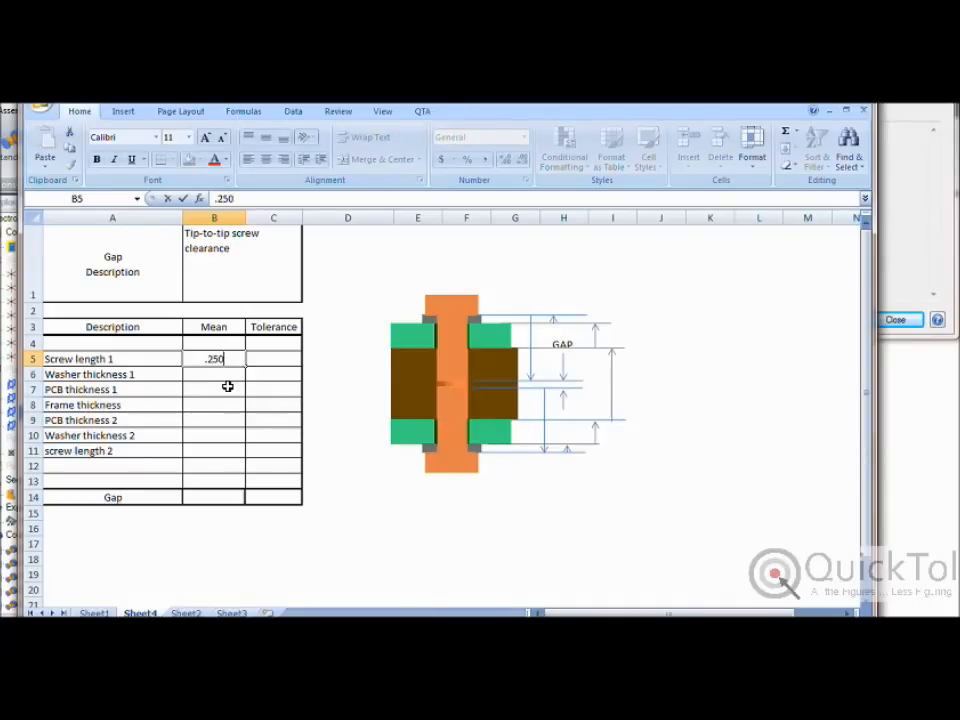
key("Return")
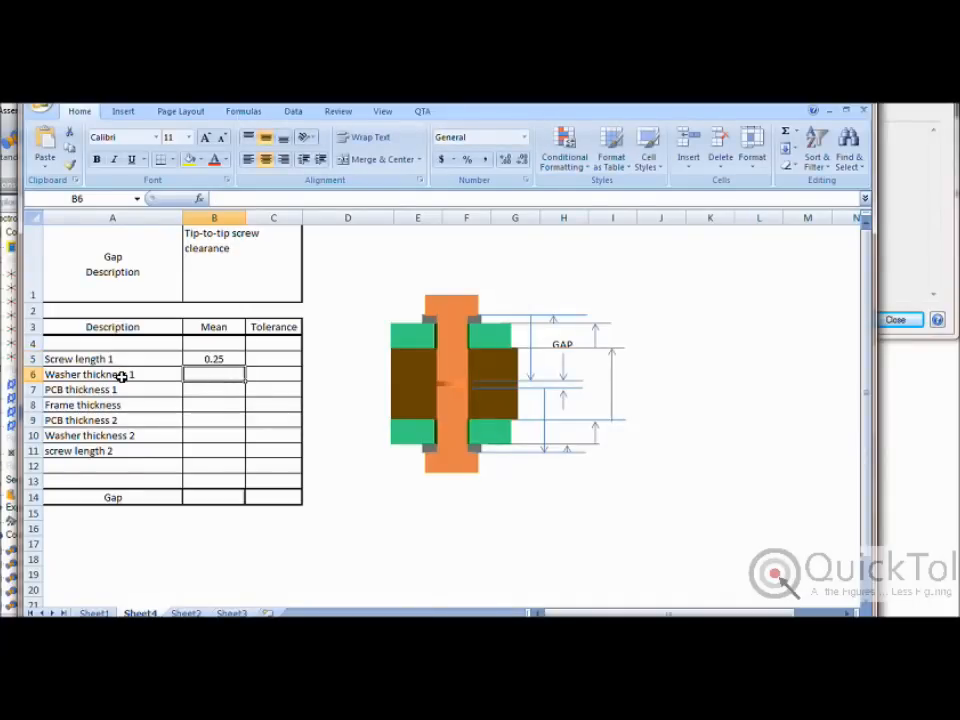
- Switch to the Alibre Design assembly, clear the previous measurement and measure the thickness of the lower washer
key("alt+Tab")
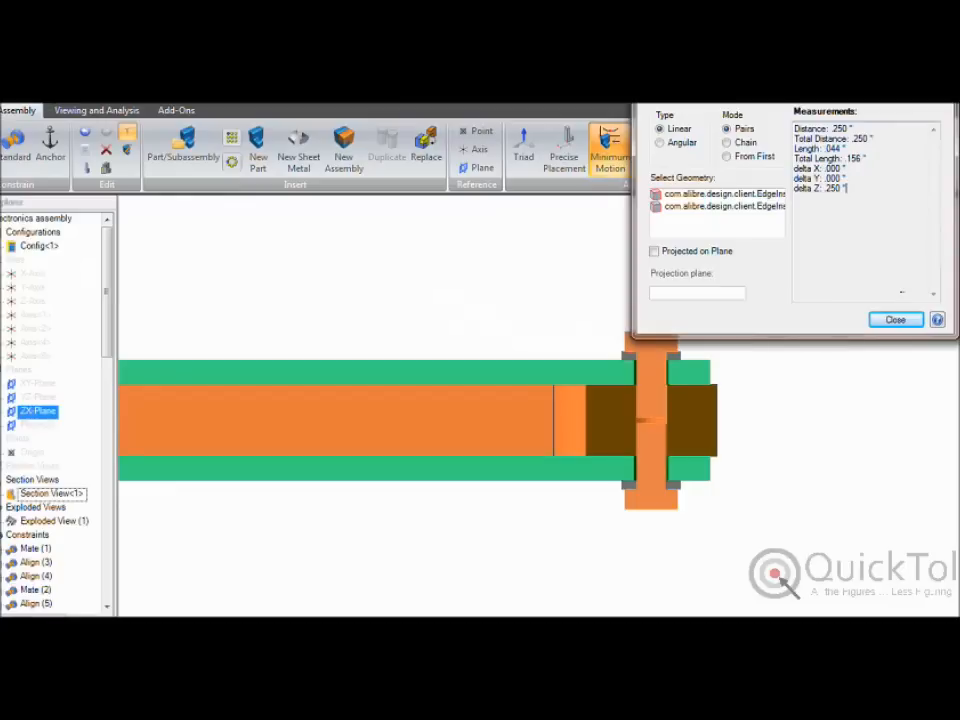
right_click(757, 212)
left_click(779, 224)
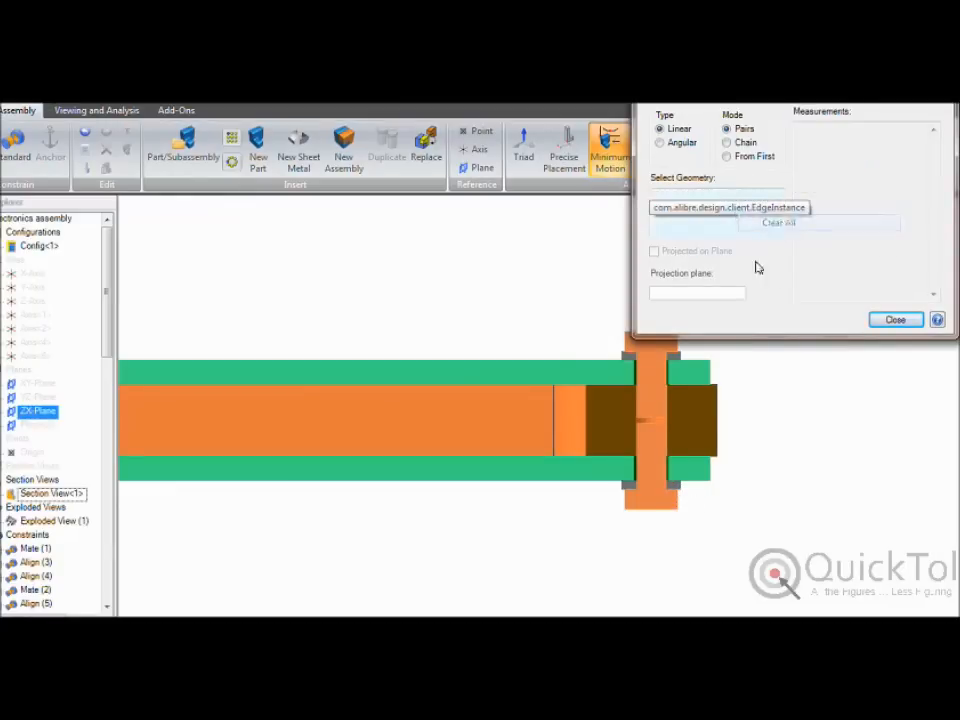
left_click(676, 491)
left_click(681, 493)
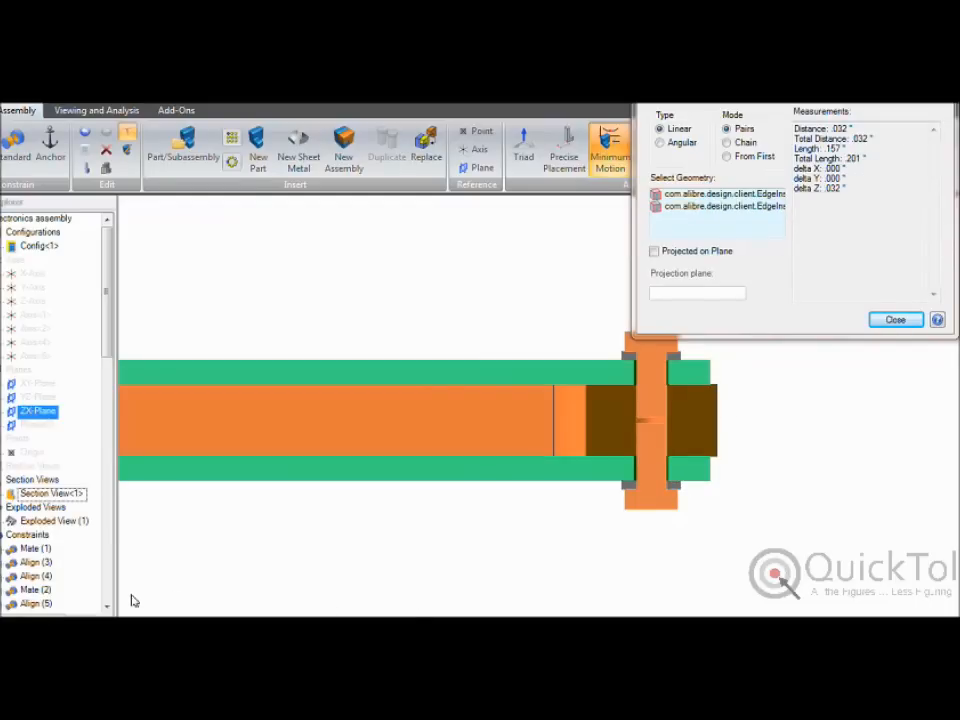
- Return to Excel and enter .032 as the mean for Washer thickness 1 in cell B6
key("alt+Tab")
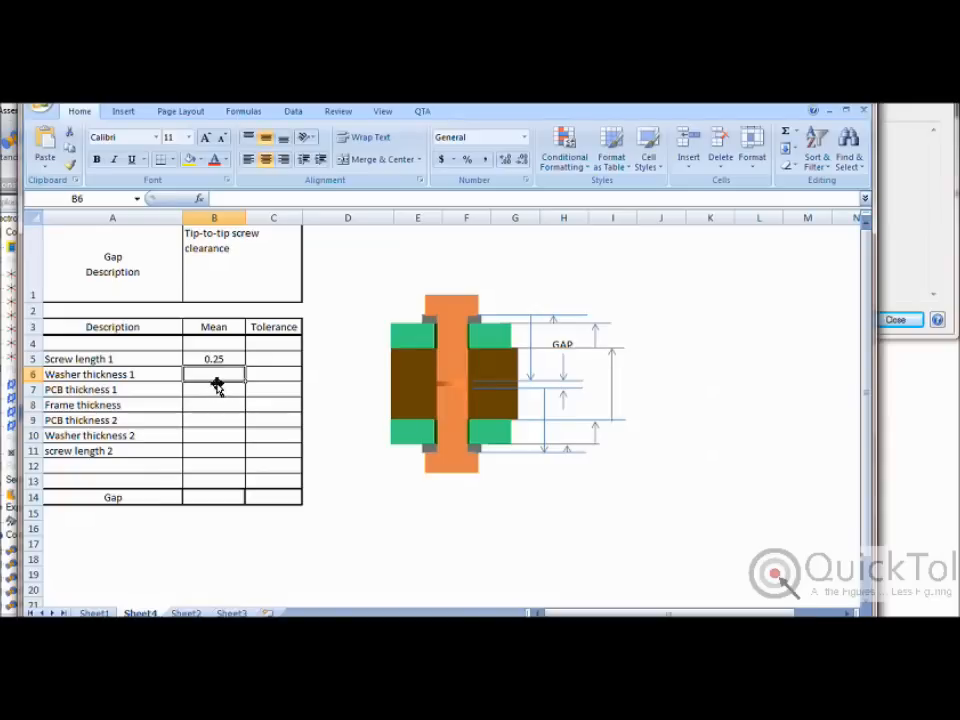
type(".032")
key("Return")
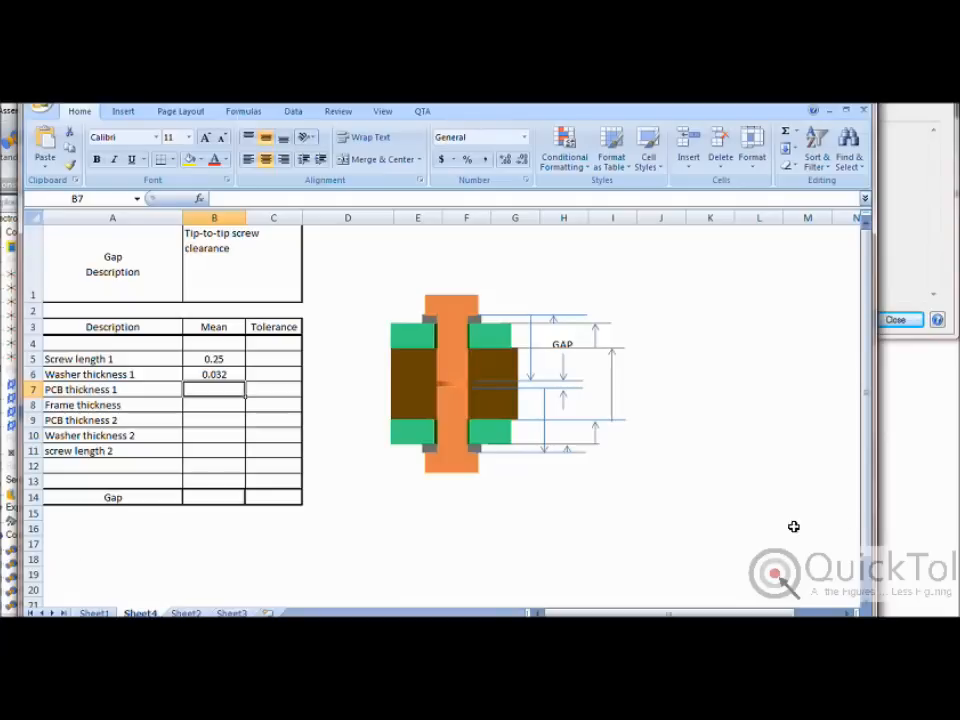
- Switch to the Alibre Design assembly, clear the measured geometry and measure the thickness of the lower green PCB
left_click(888, 483)
right_click(722, 220)
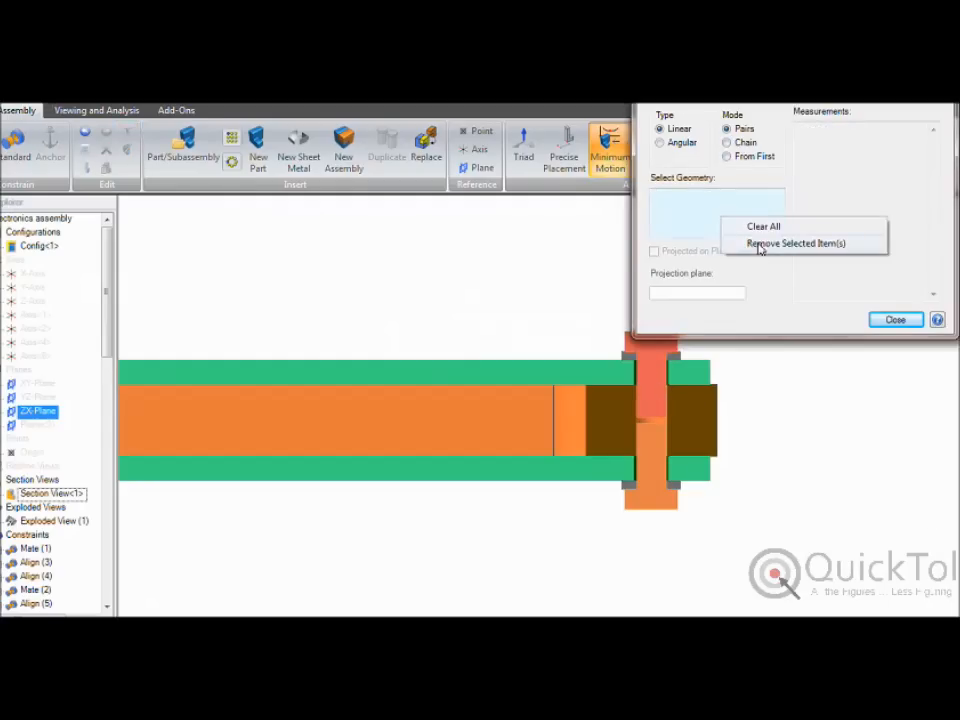
left_click(760, 228)
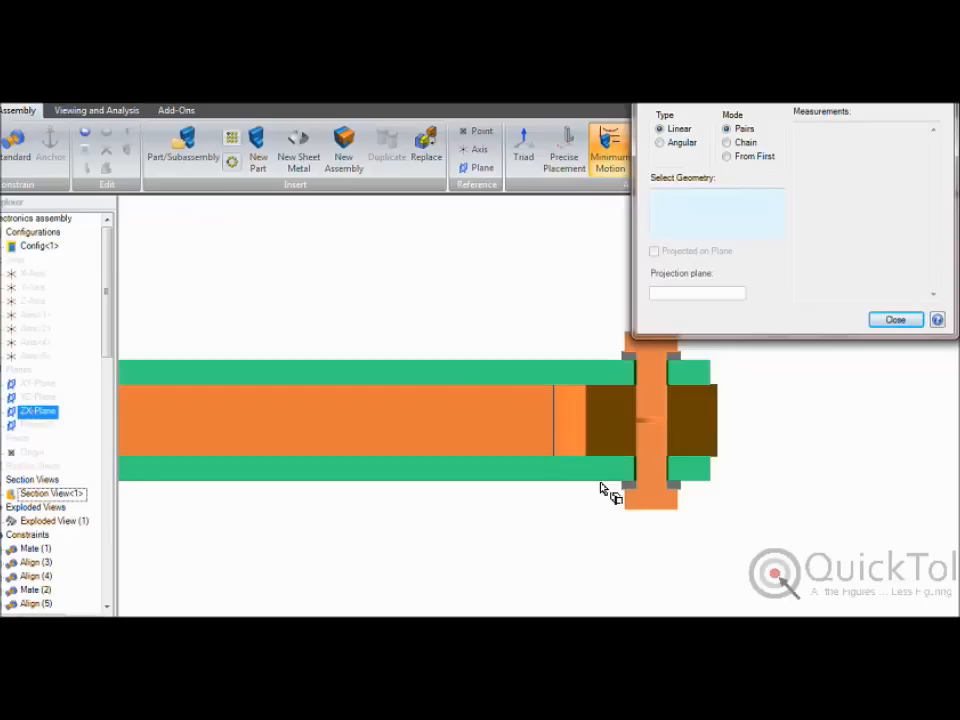
left_click(613, 466)
left_click(613, 466)
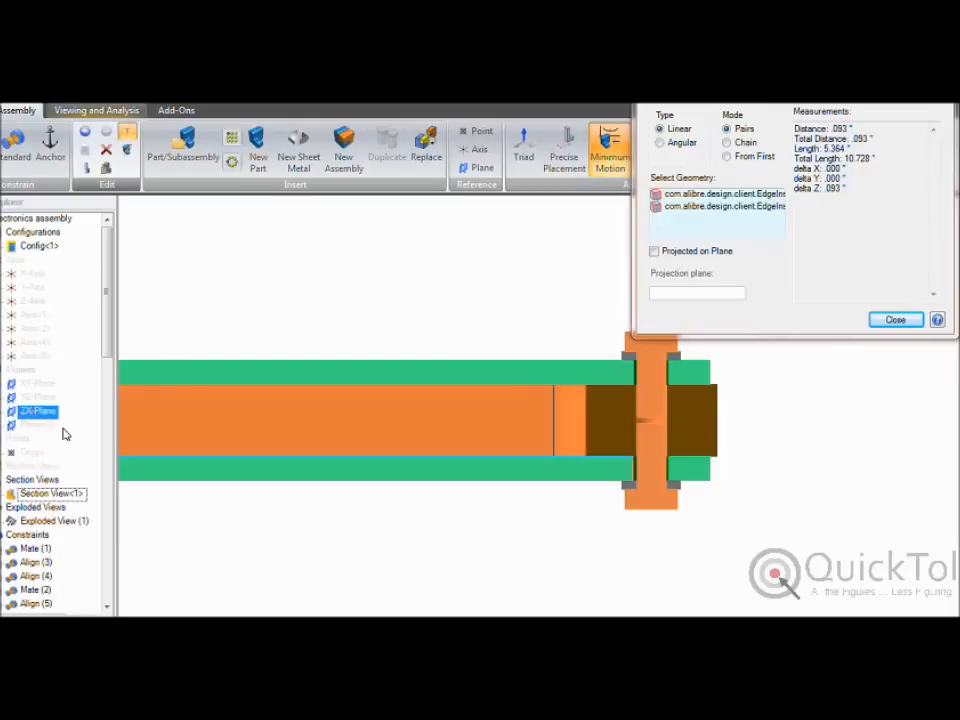
- Return to Excel and enter .093 as the mean for PCB thickness 1 in cell B7
key("alt+Tab")
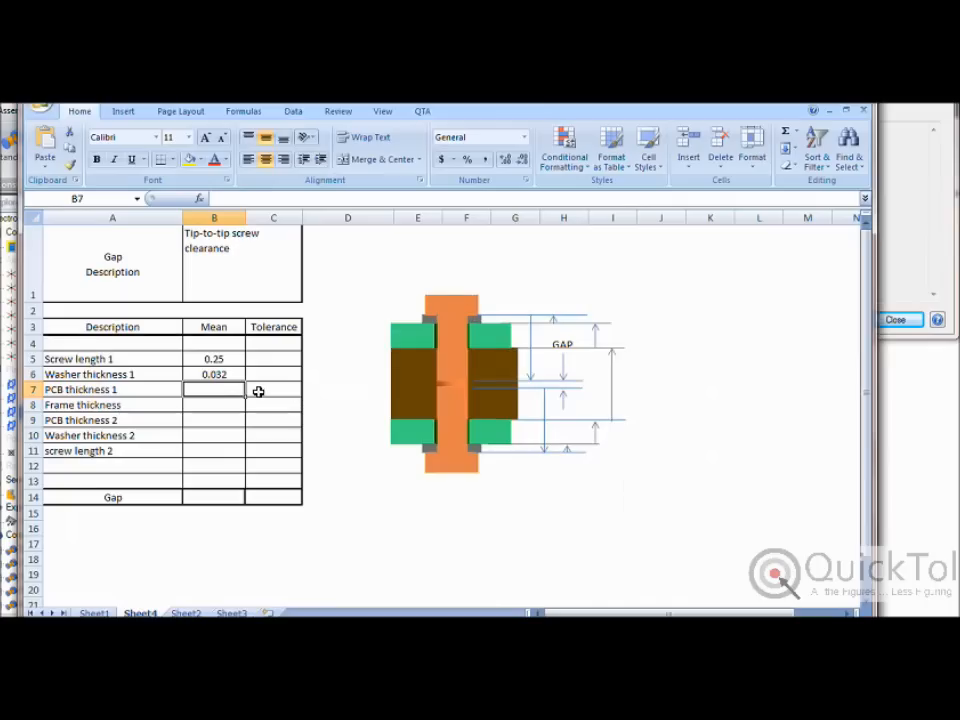
type(".093")
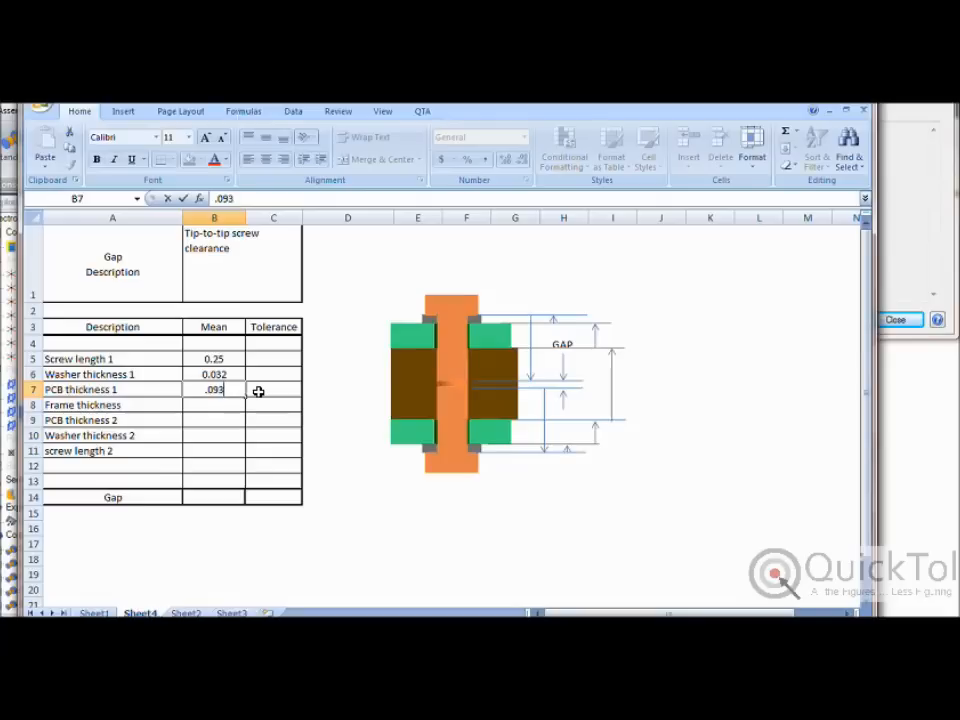
key("Return")
- Switch to the Alibre Design assembly, clear the measured geometry and measure the frame thickness between the two PCBs
key("alt+Tab")
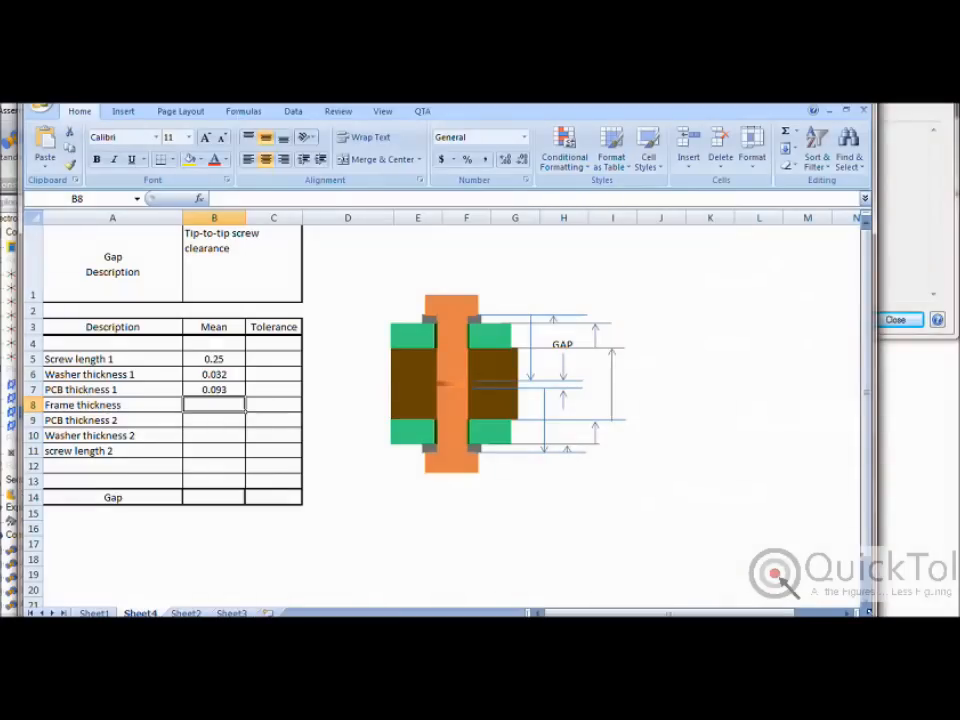
key("alt+Tab")
right_click(738, 226)
left_click(763, 236)
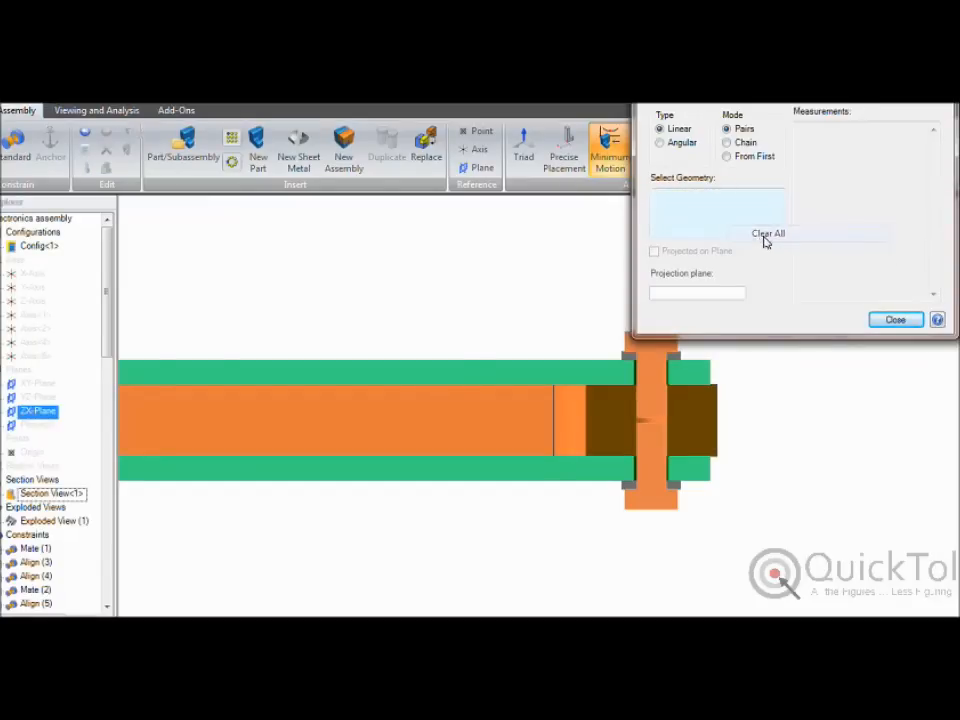
left_click(598, 459)
left_click(605, 390)
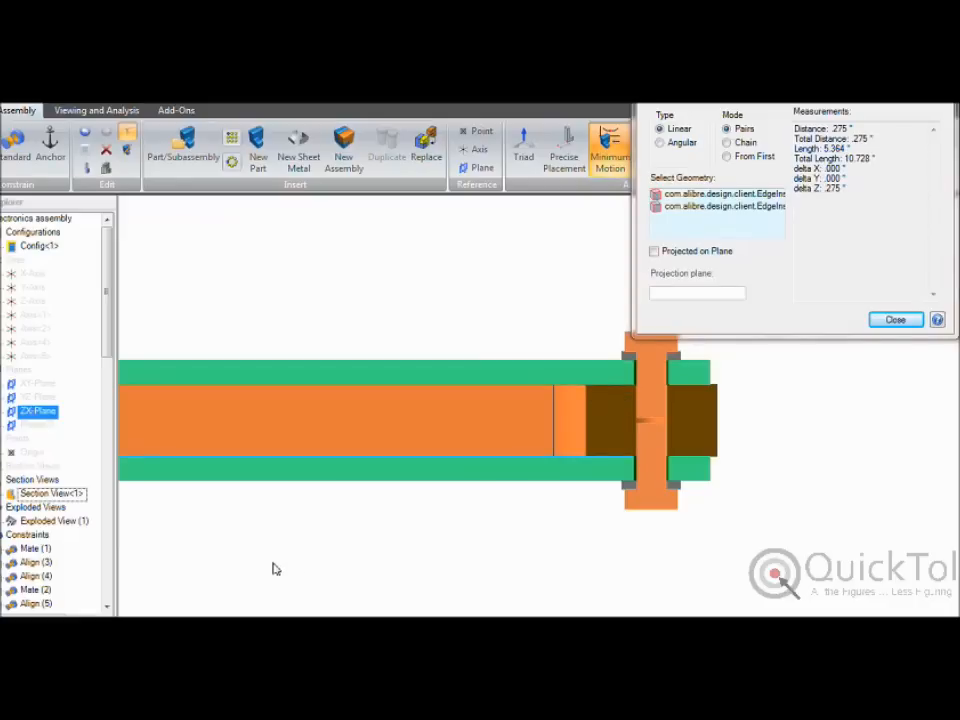
- Return to Excel and enter .275 as the mean for Frame thickness in cell B8
key("alt+Tab")
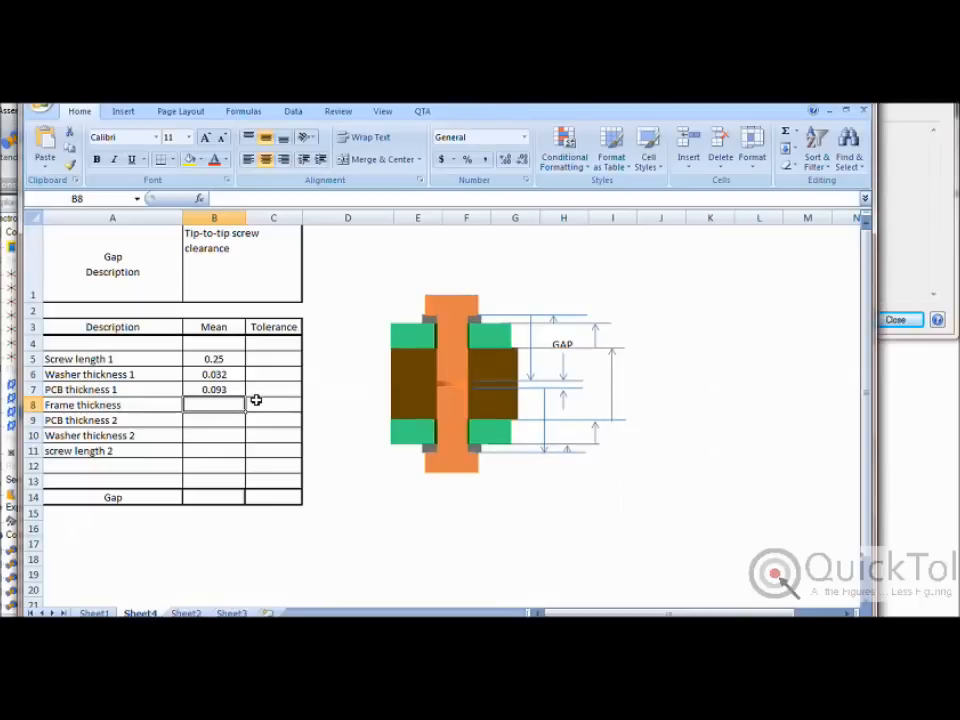
type(".275")
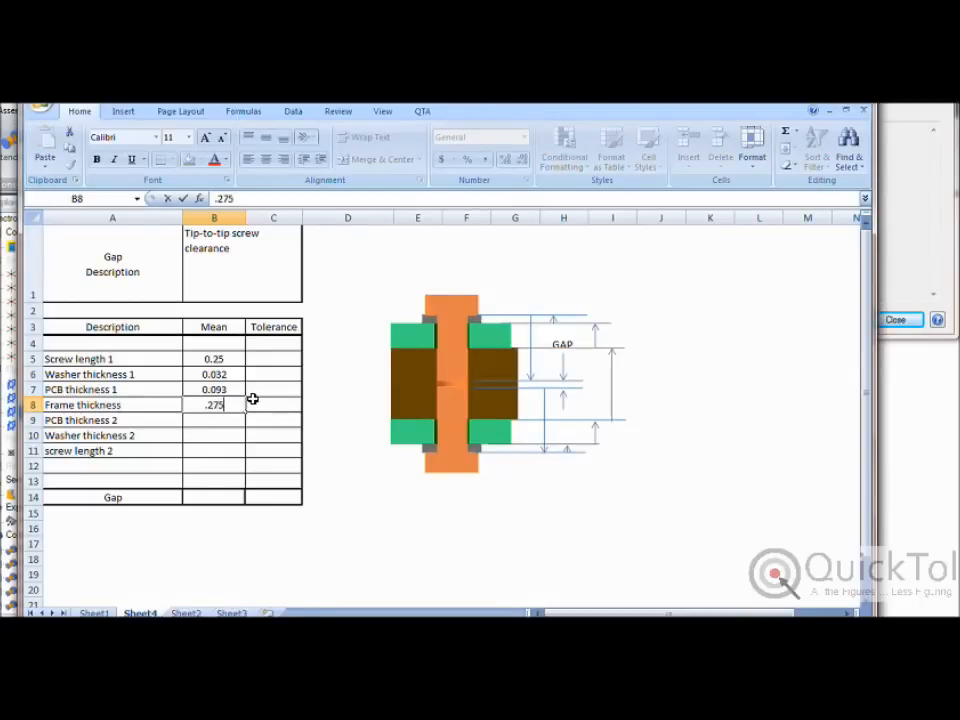
key("Return")
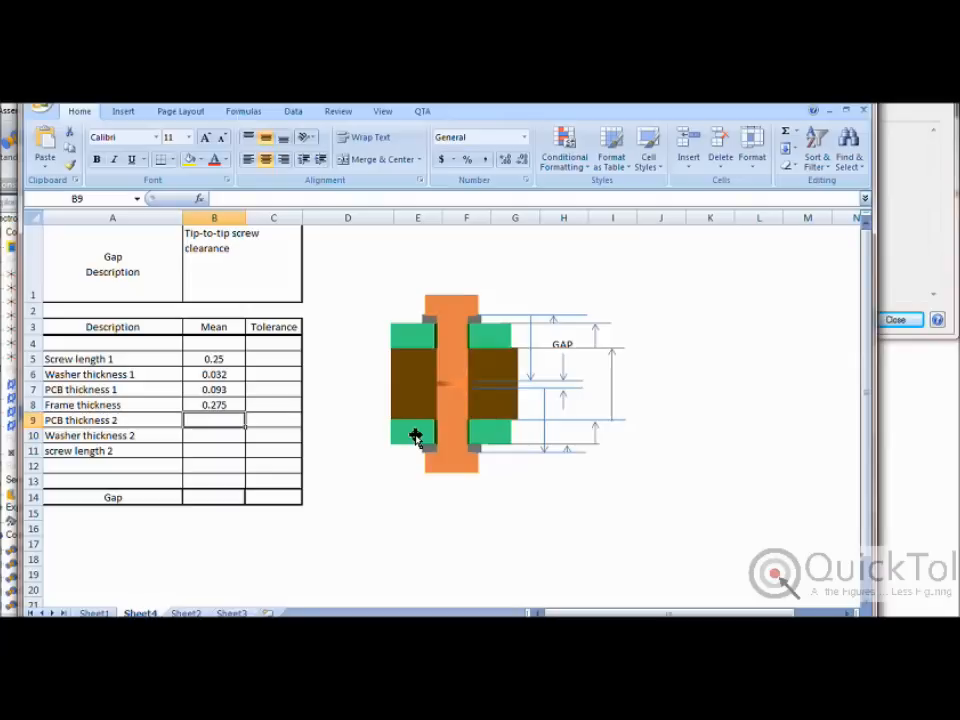
- Switch to the Alibre Design assembly, restart the measurement tool and measure the thickness of the upper green PCB
left_click(890, 321)
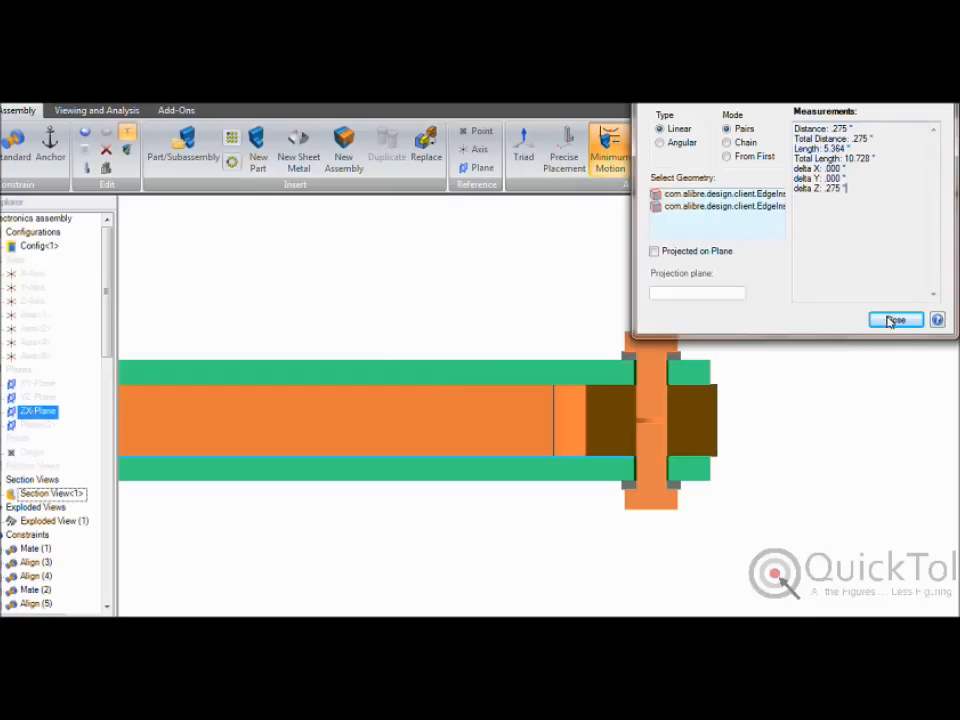
left_click(890, 321)
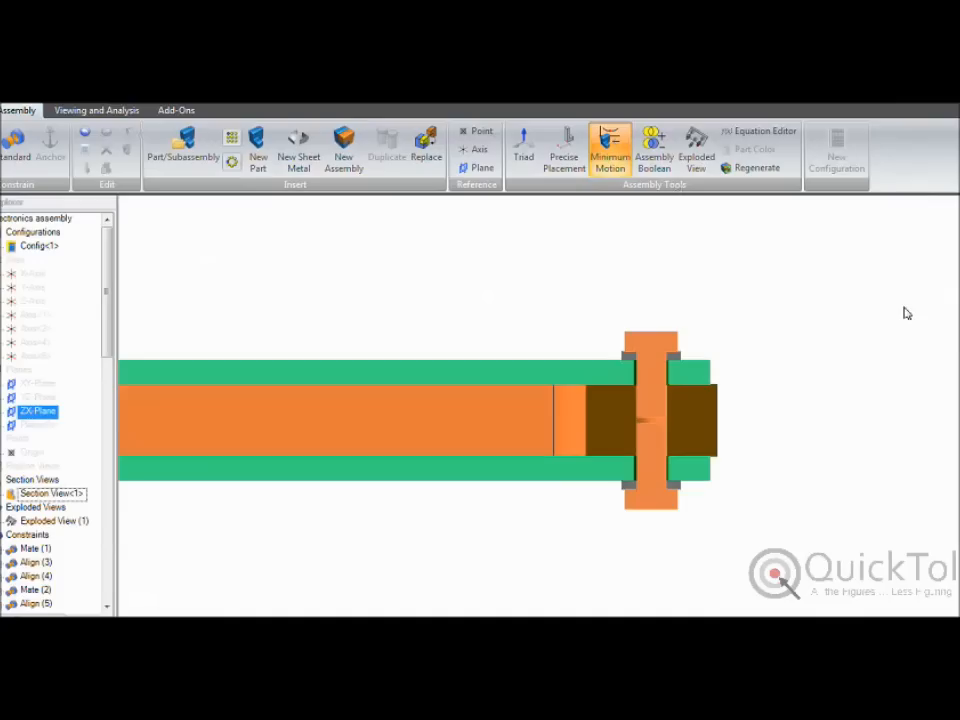
left_click(130, 104)
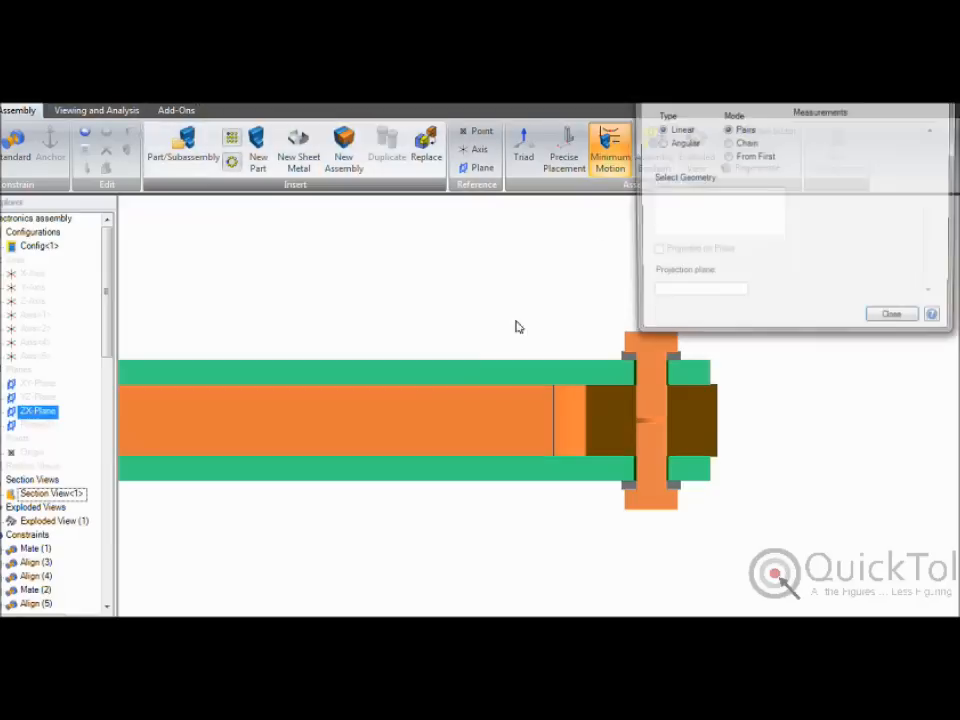
left_click(689, 378)
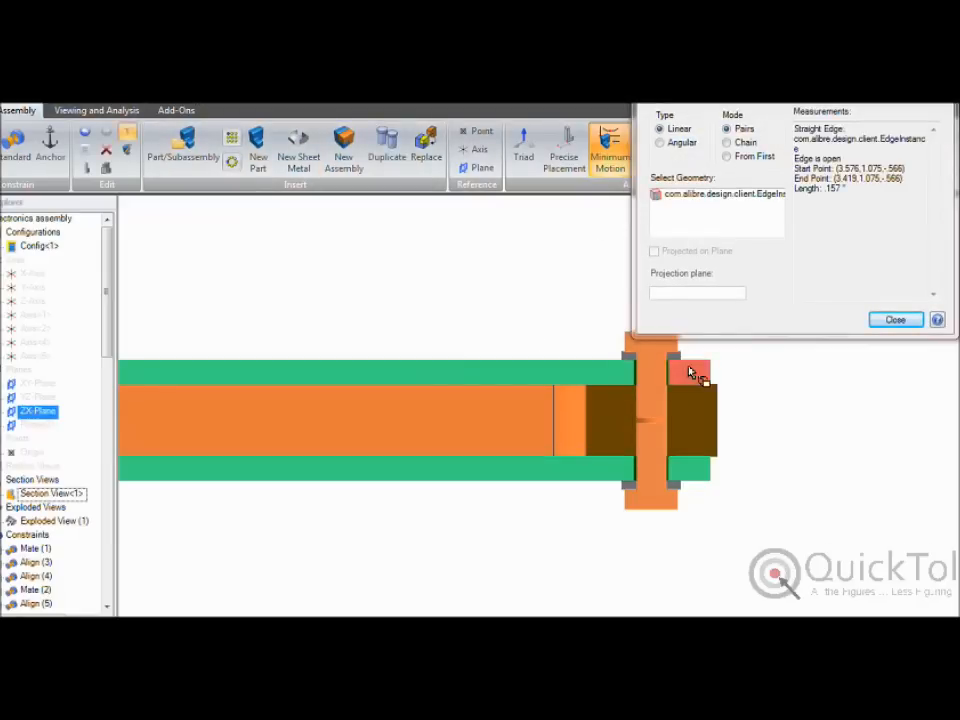
left_click(695, 374)
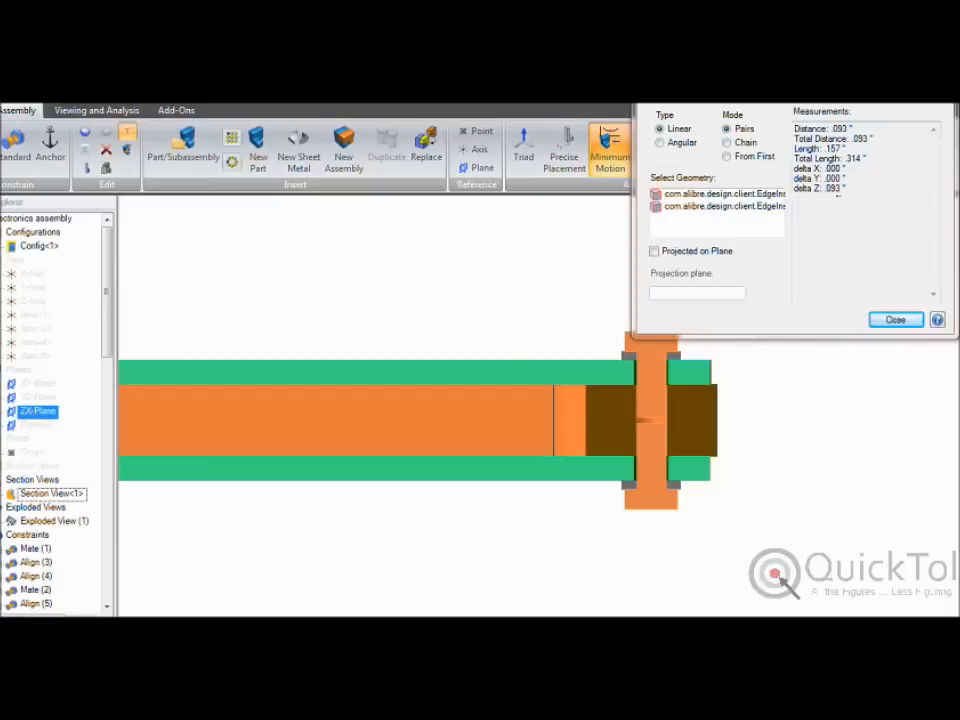
- Clear the measured geometry and measure the thickness of the upper washer
right_click(740, 230)
left_click(762, 236)
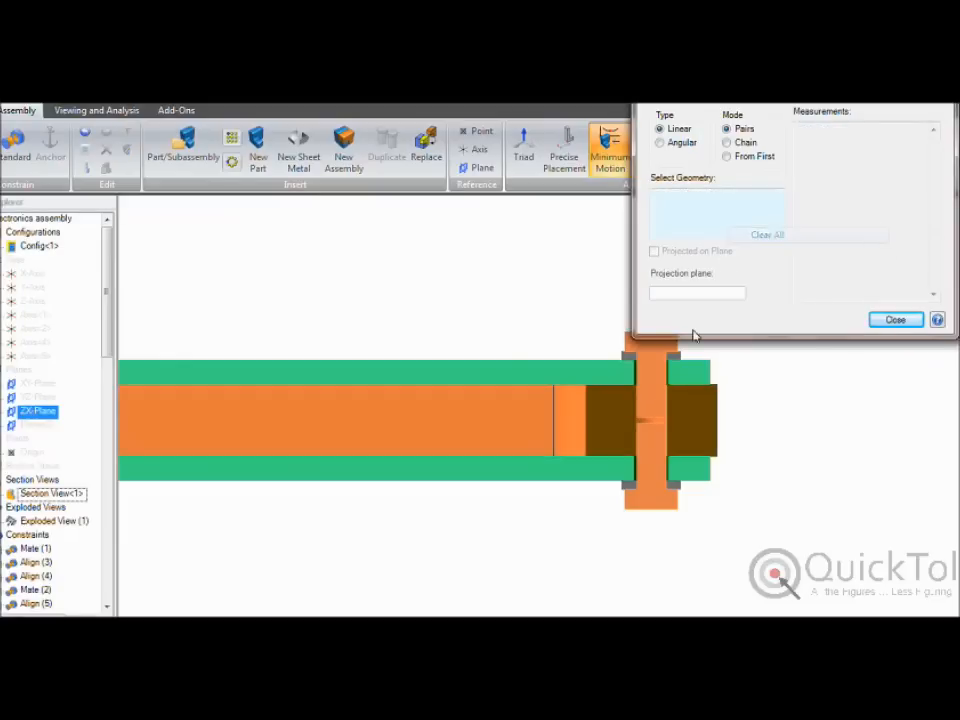
left_click(676, 359)
left_click(676, 354)
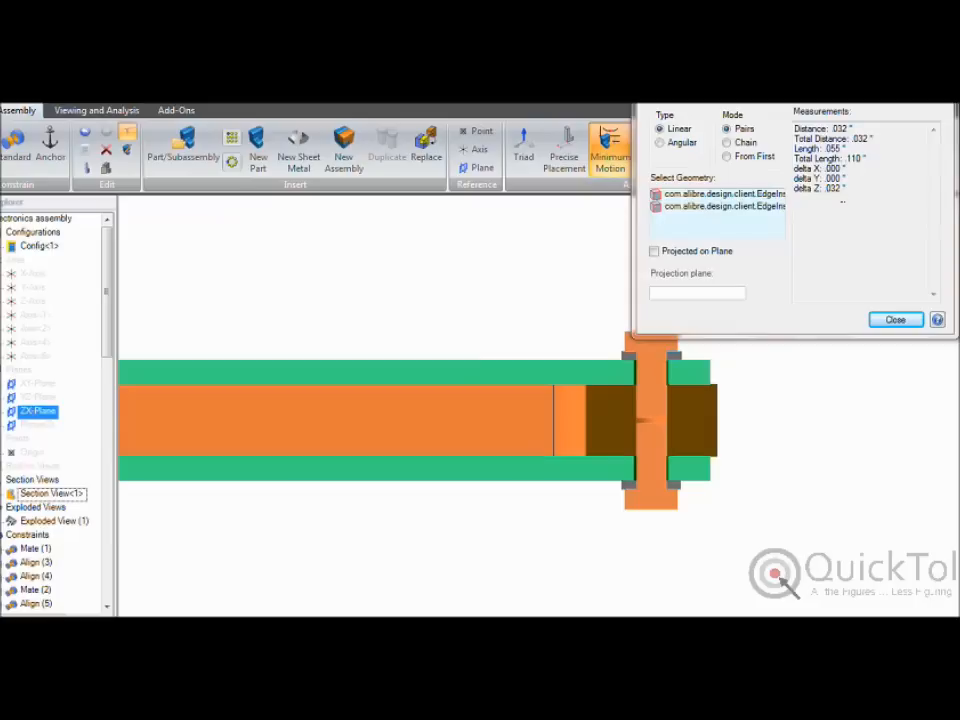
- Clear the measured geometry, measure the upper screw's length from under its head to its tip, and close the measurement tool
right_click(768, 220)
left_click(783, 227)
left_click(676, 359)
left_click(660, 424)
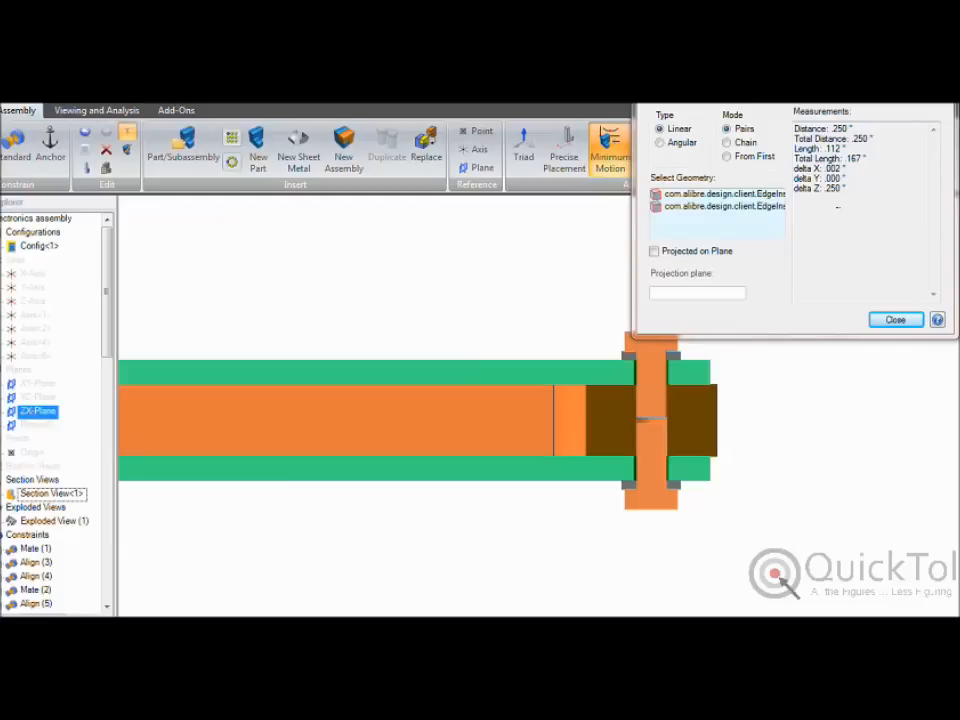
left_click(889, 320)
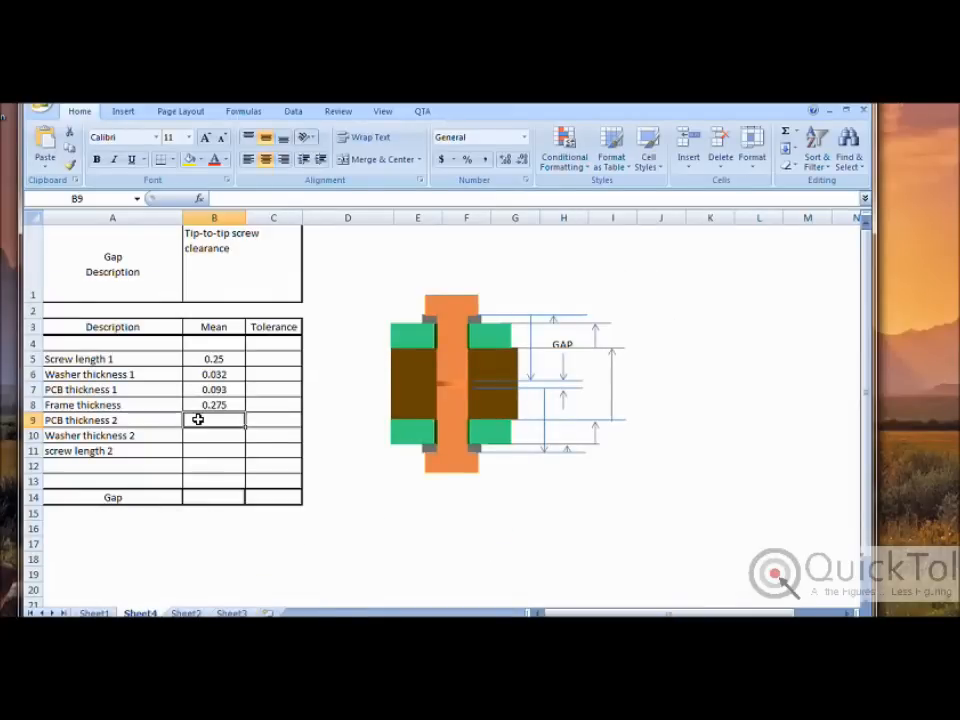
- In Excel, enter the means .093 for PCB thickness 2 in B9, .032 for Washer thickness 2 in B10 and .25 for screw length 2 in B11
type(".093")
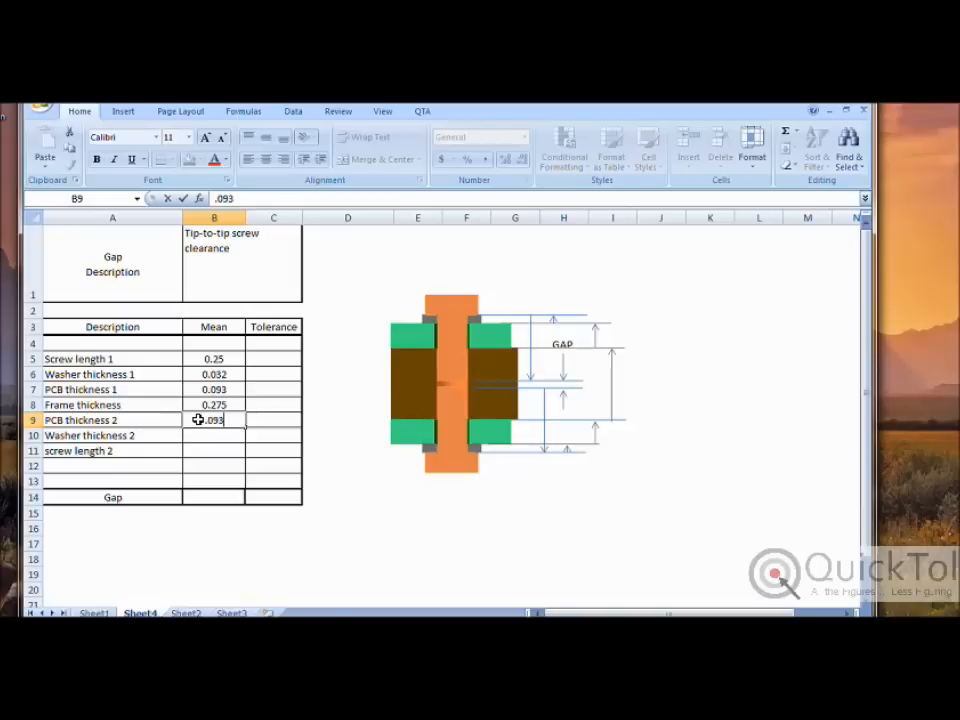
key("Return")
type(".032")
key("Return")
type(".25")
key("Return")
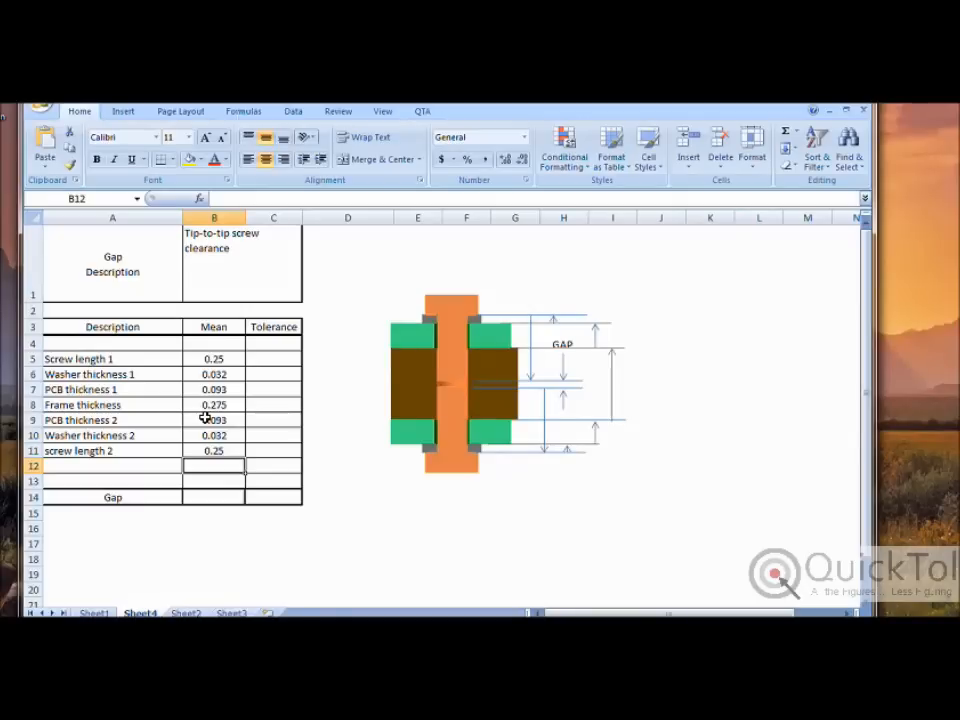
- Change the means of Screw length 1 in B5 and screw length 2 in B11 to -0.25
left_click(222, 356)
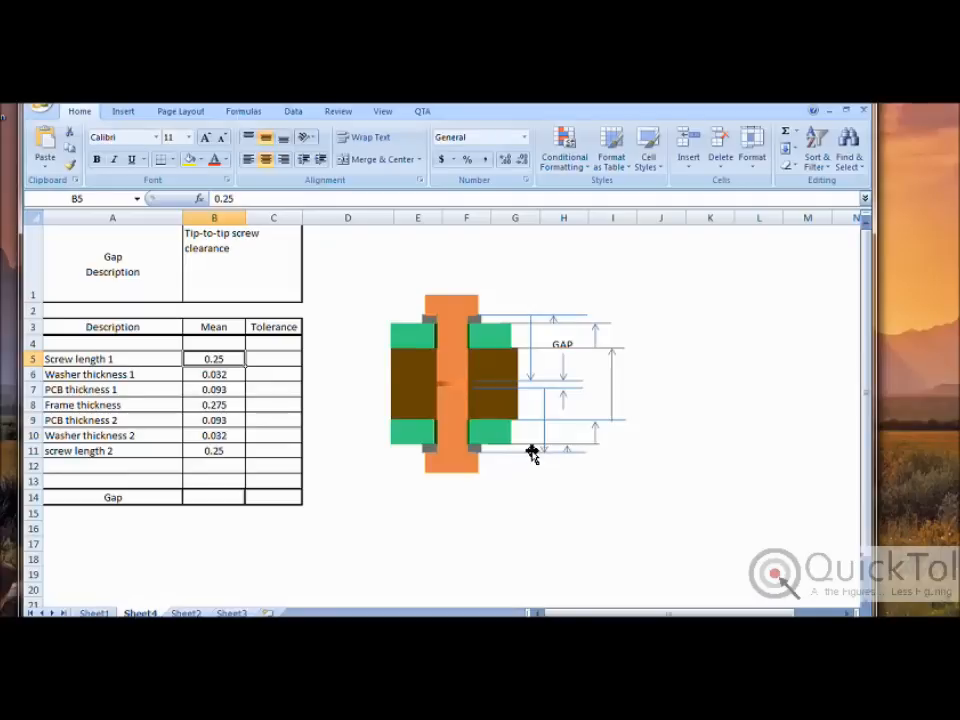
double_click(197, 360)
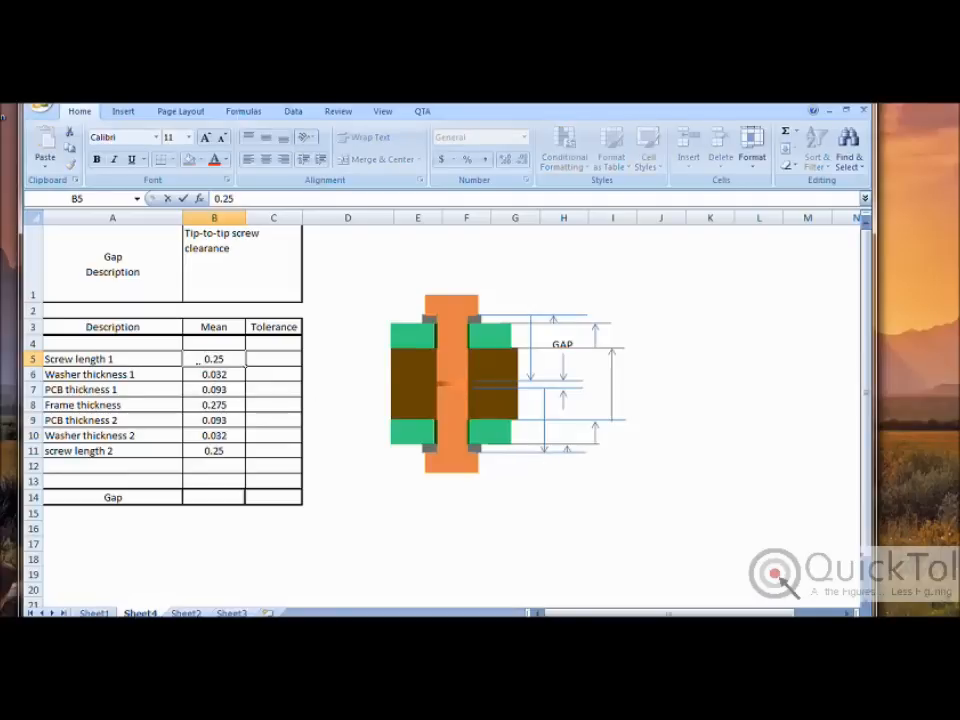
type("-")
key("Return")
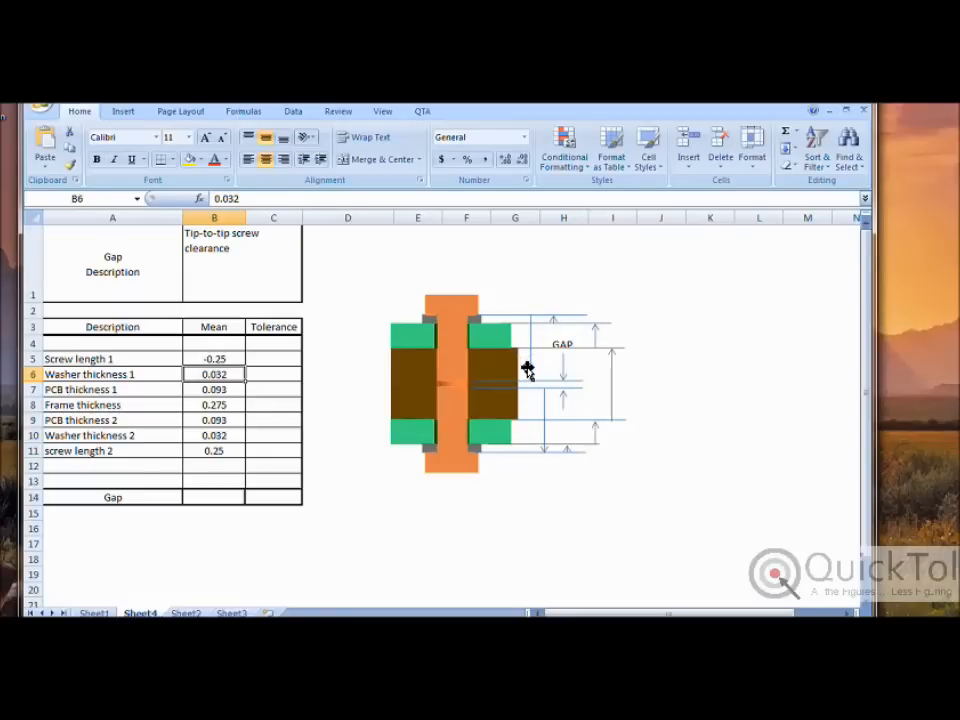
left_click(197, 451)
double_click(204, 451)
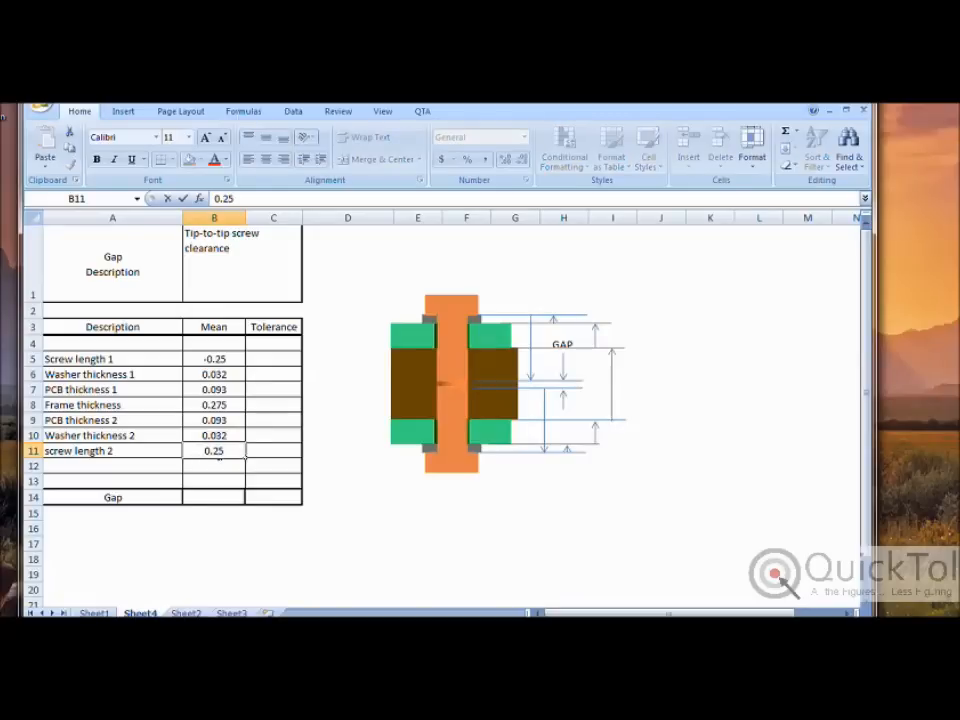
type("-")
key("Return")
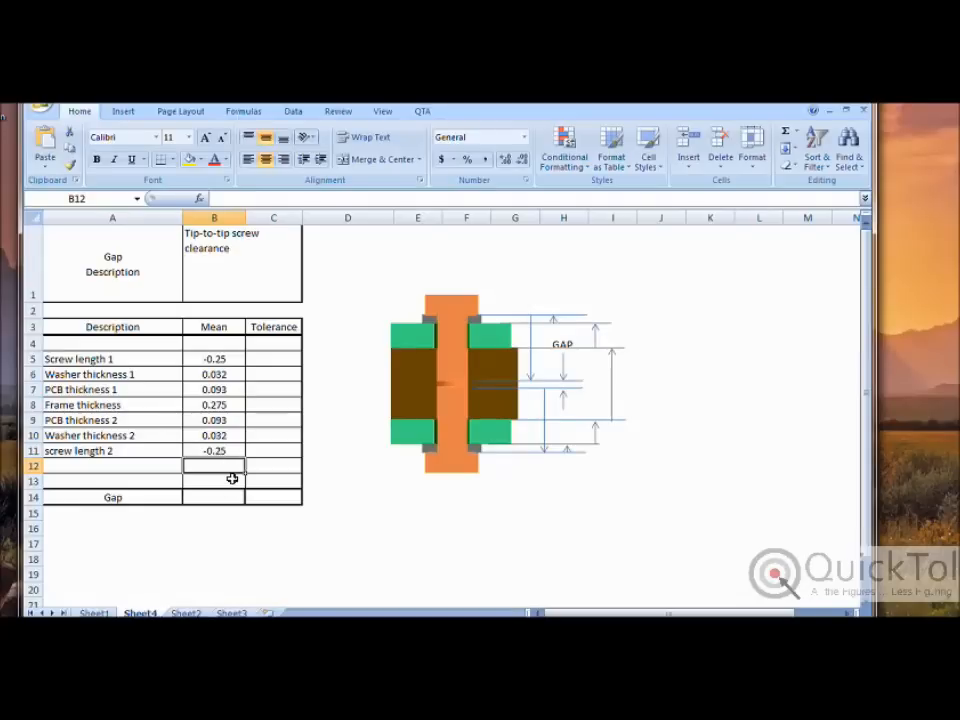
- Enter a SUM formula over B5:B11 in B14 to calculate the Gap mean
left_click(225, 500)
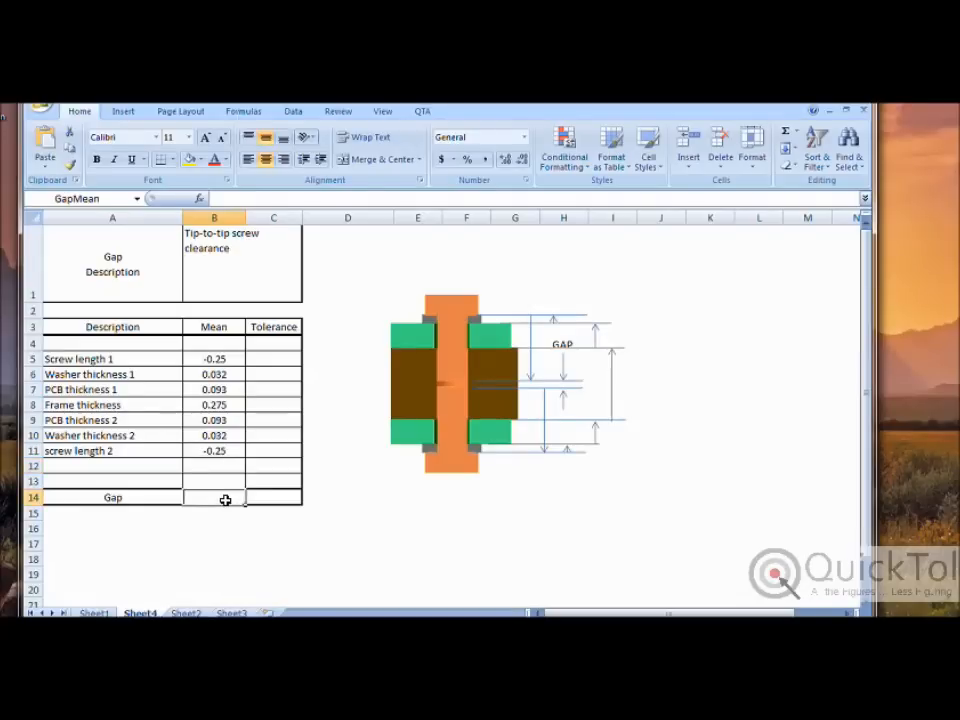
type("=su")
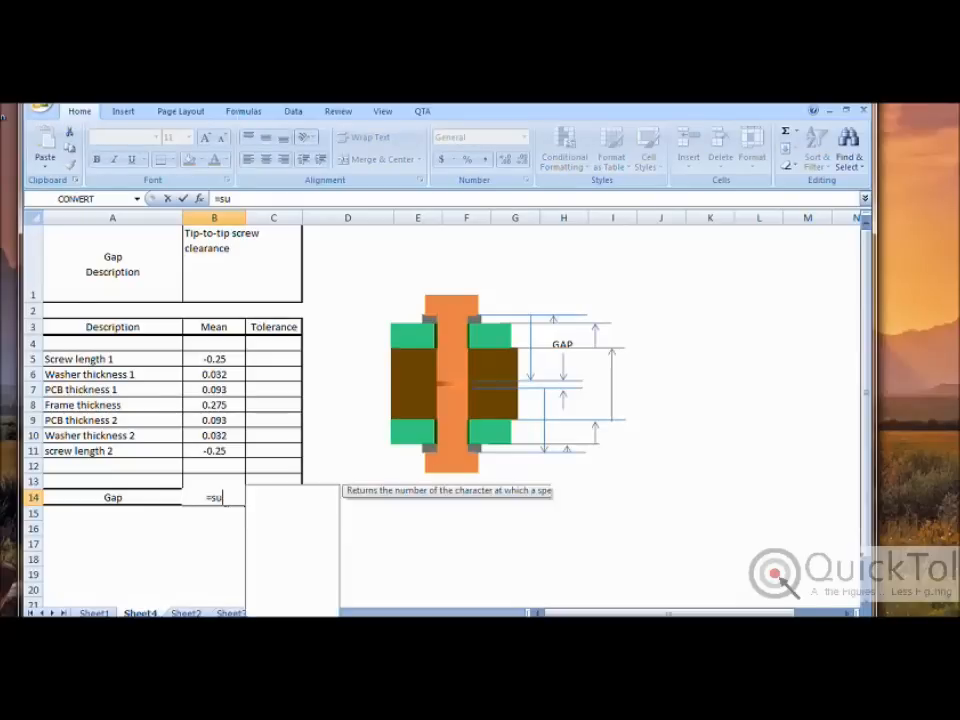
type("m(")
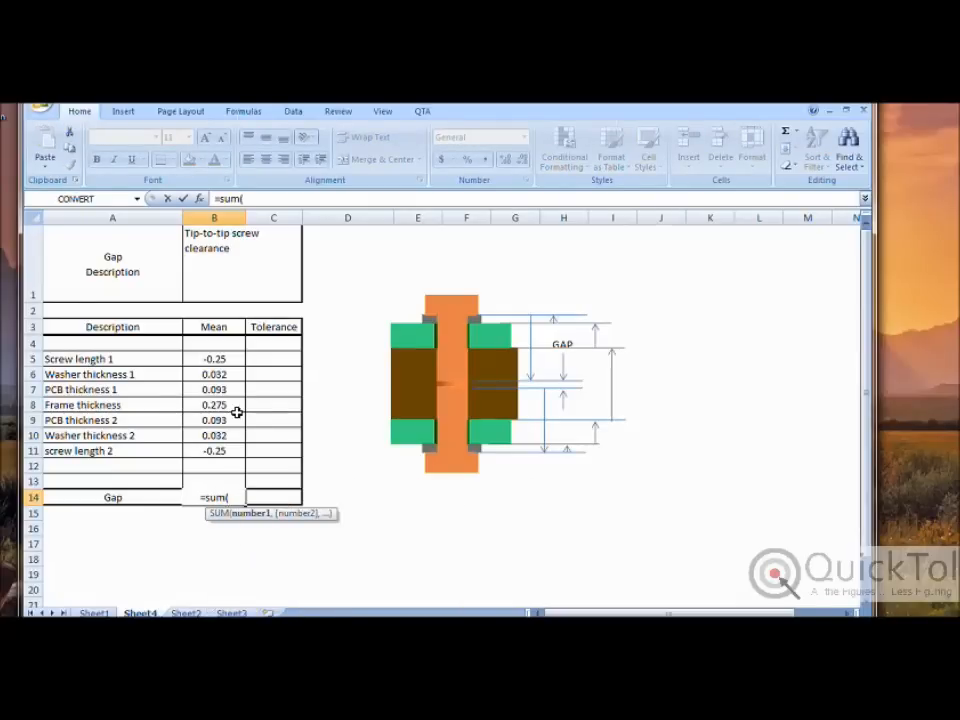
left_click_drag(216, 362, 215, 451)
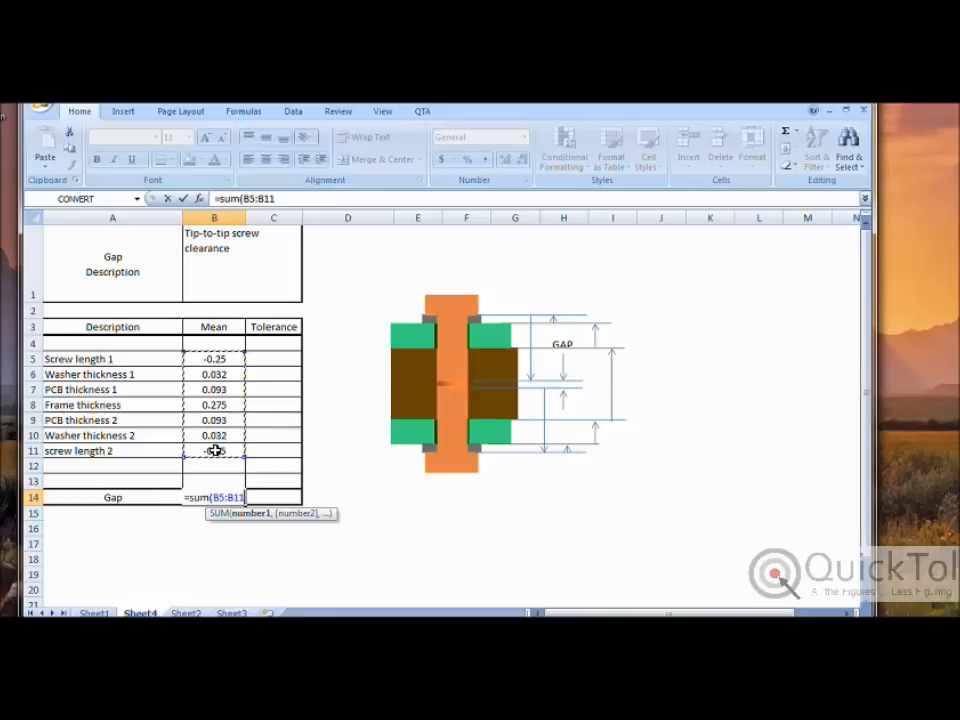
key("Return")
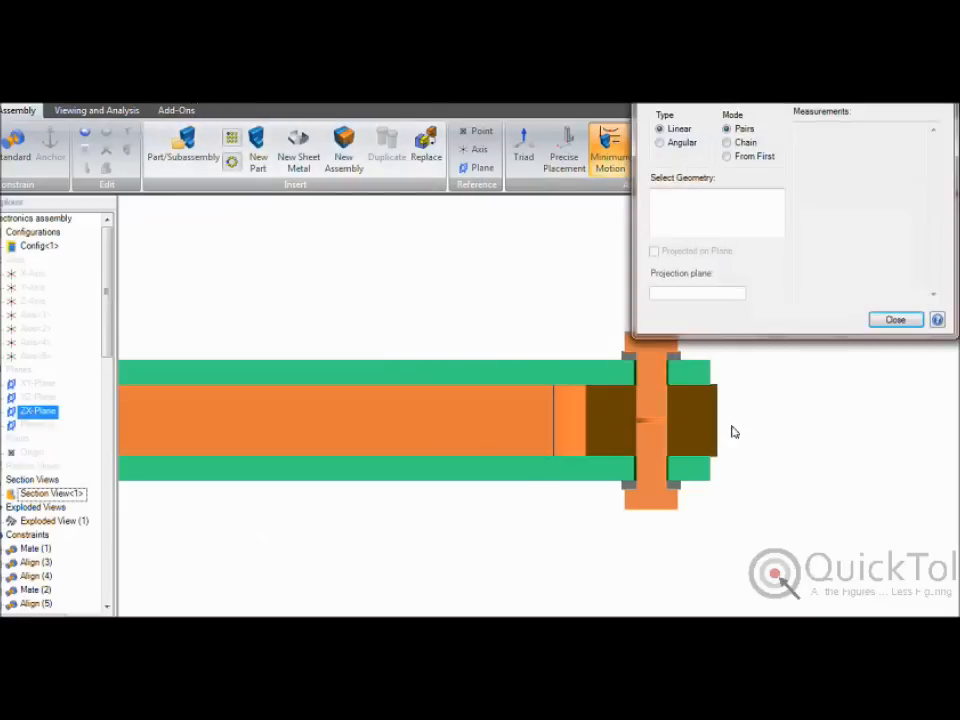
- In the Alibre Design assembly, measure the distance between the two screw tips and close the measurement tool
left_click(650, 424)
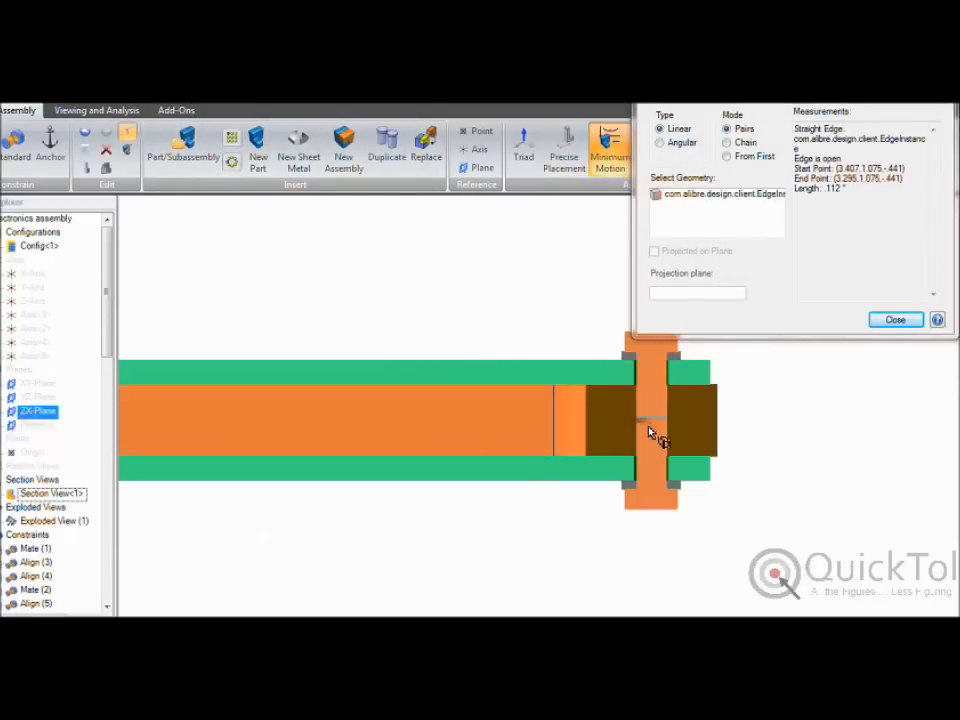
left_click(655, 431)
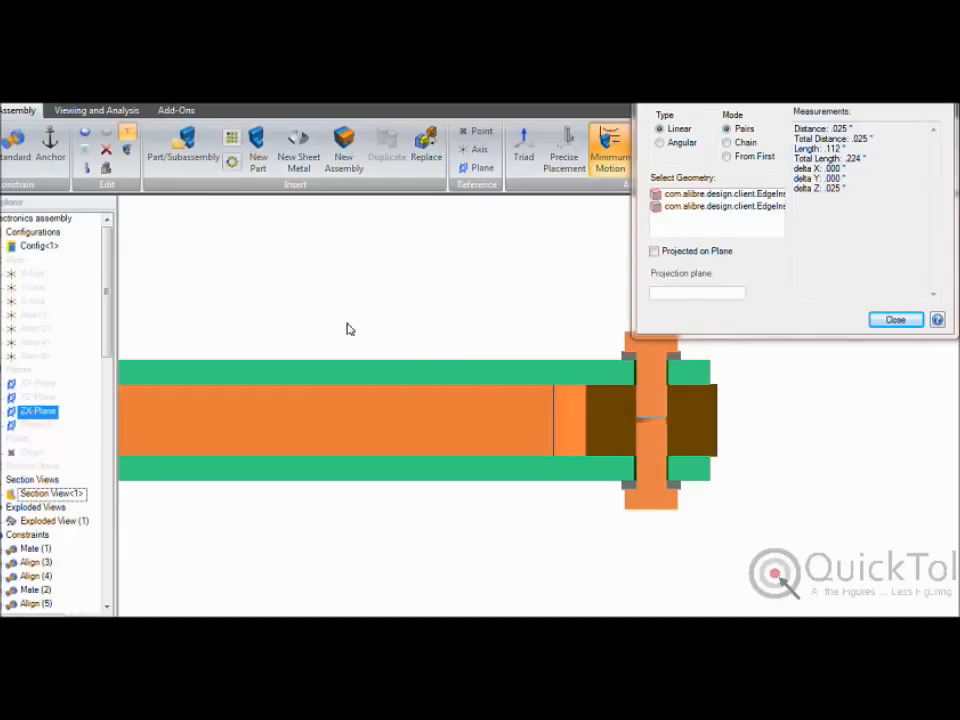
left_click(891, 322)
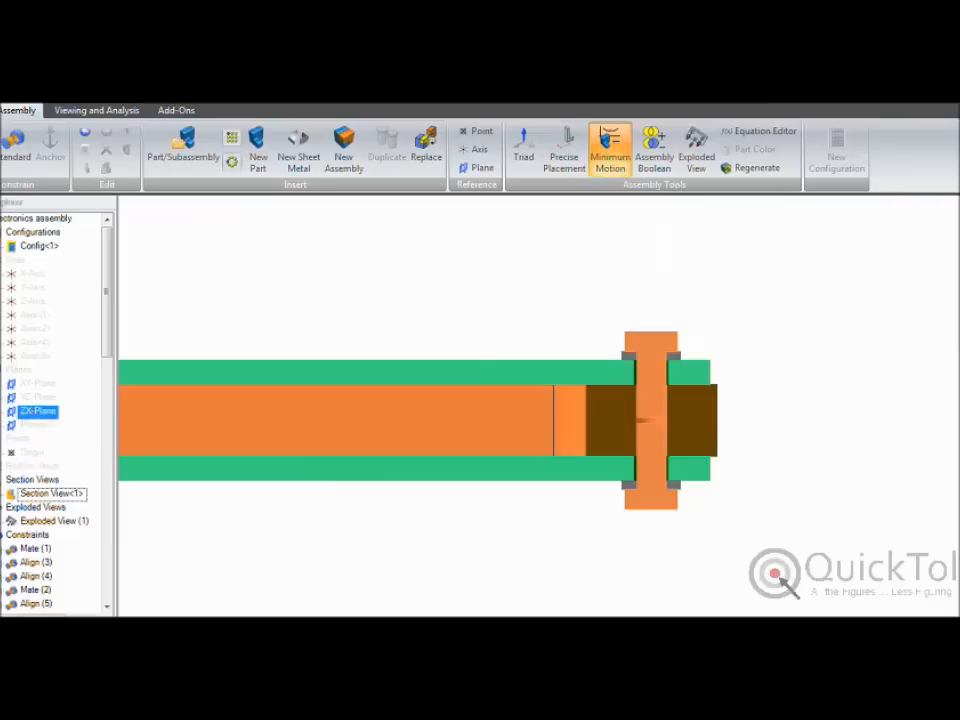
- Switch back to Excel and enter a tolerance of .01 for Screw length 1 in C5 and screw length 2 in C11
key("alt+Tab")
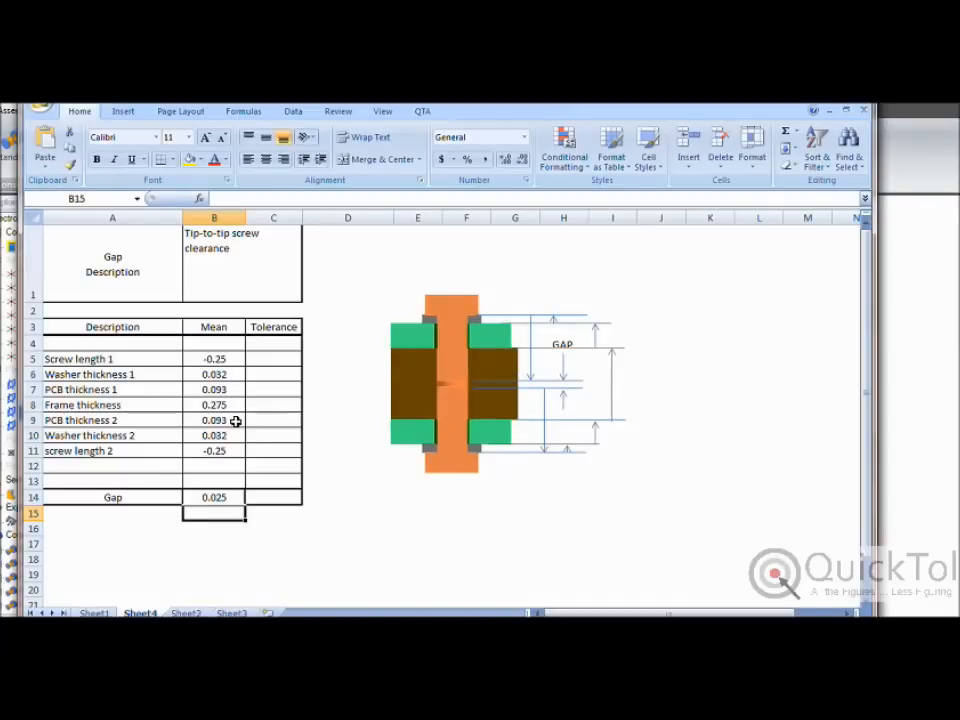
left_click(263, 360)
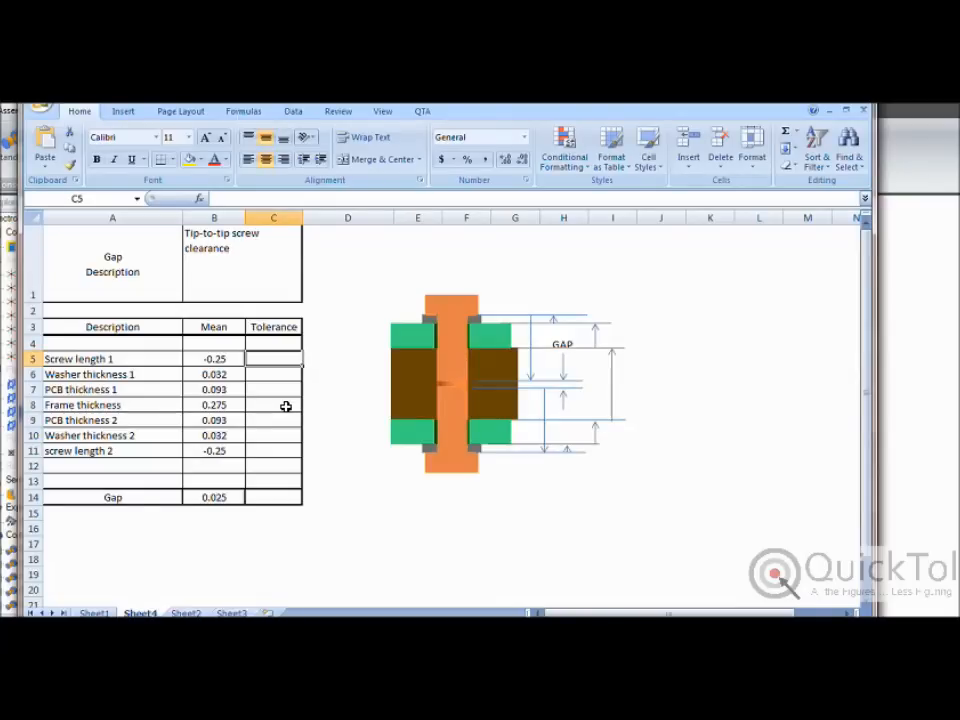
type(".01")
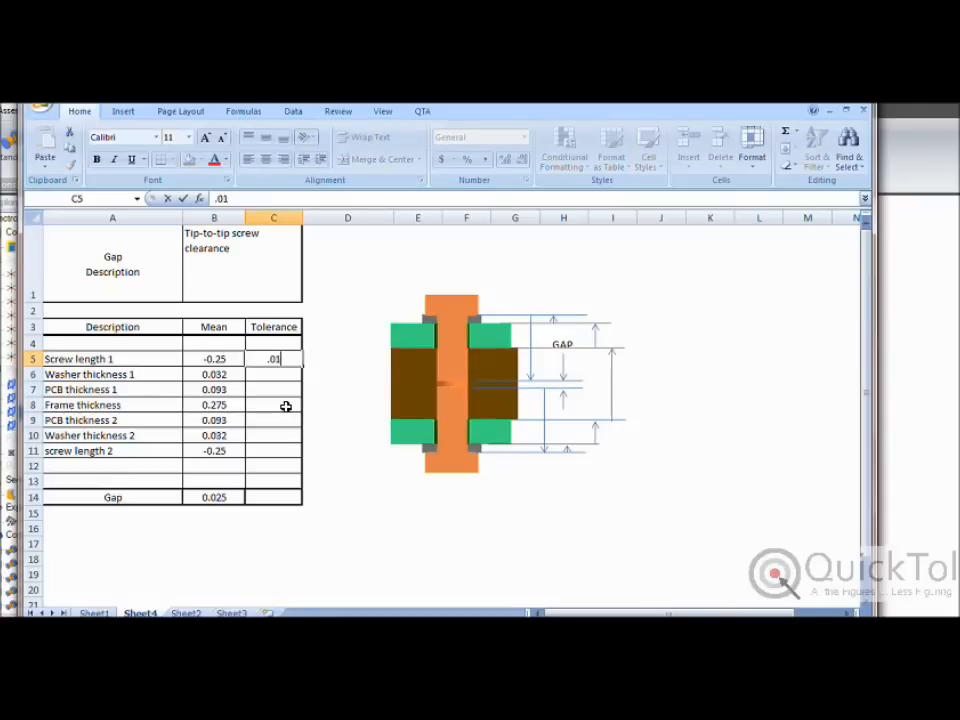
key("Return")
left_click(270, 451)
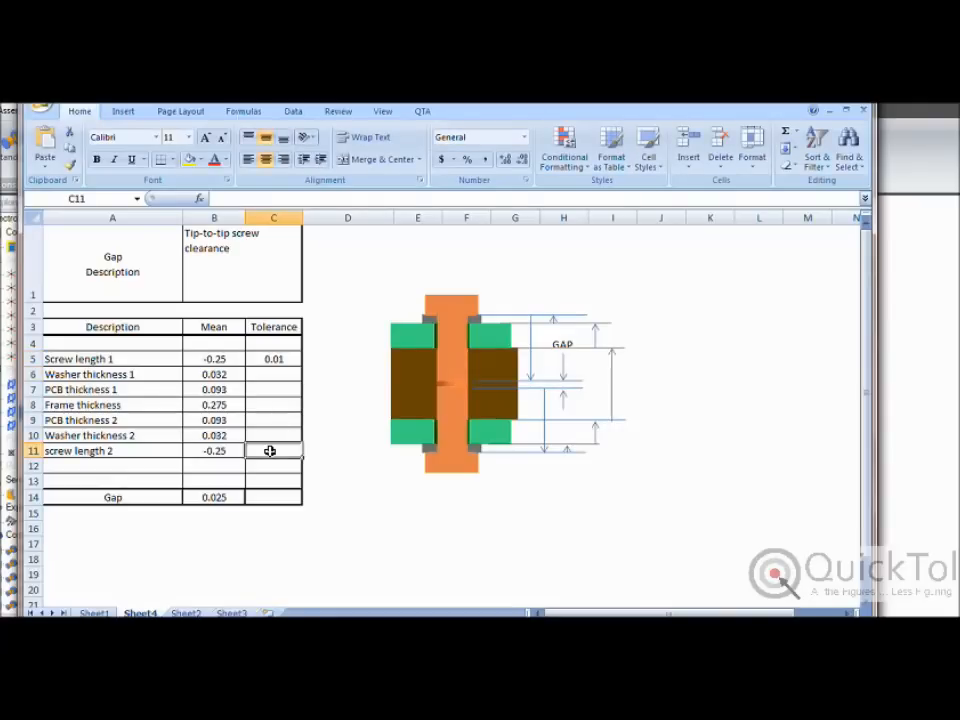
type(".01")
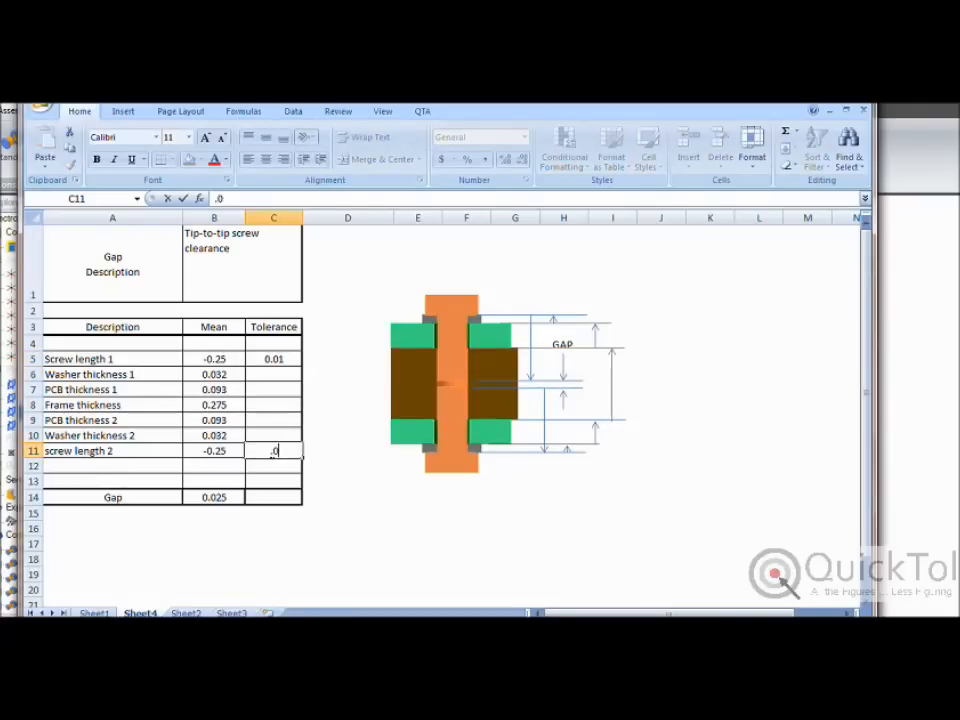
key("Return")
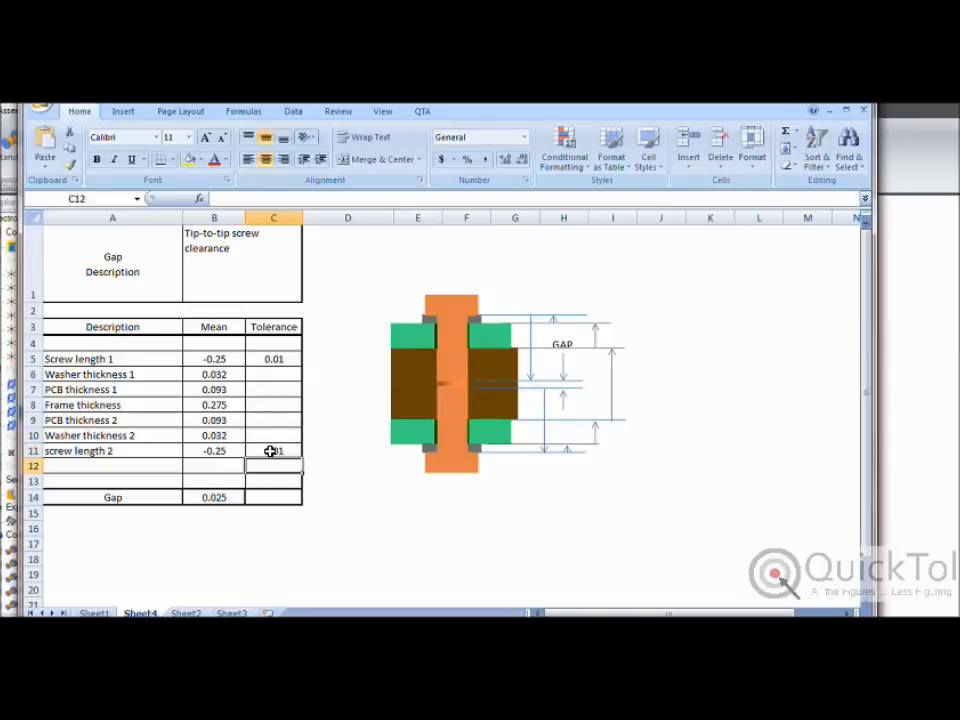
- Enter a tolerance of .002 for Washer thickness 1 in C6 and Washer thickness 2 in C10
left_click(285, 379)
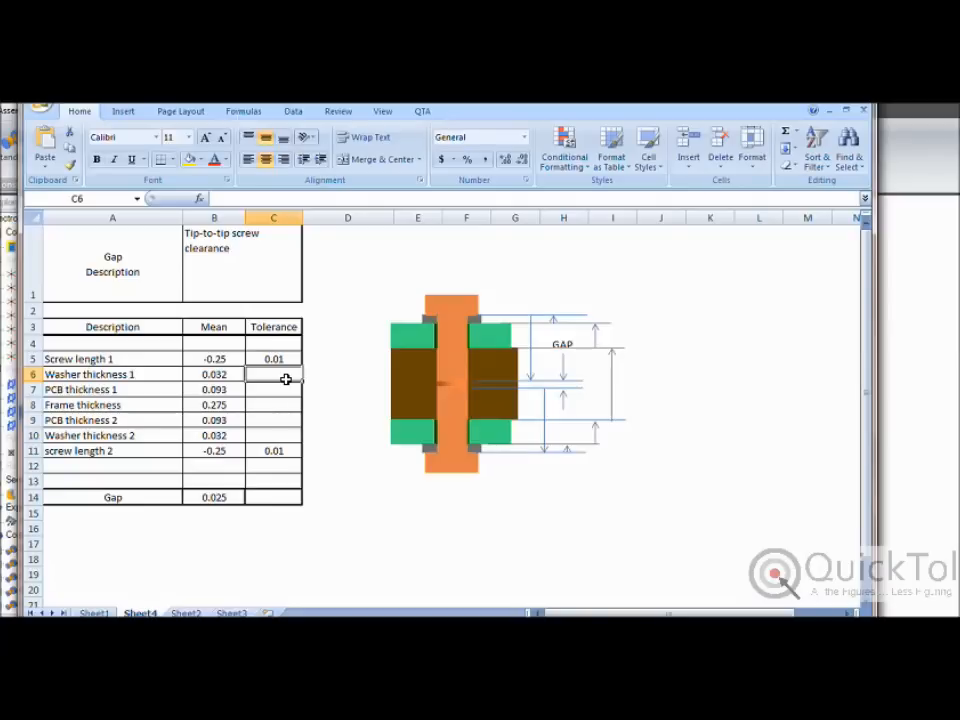
type(".002")
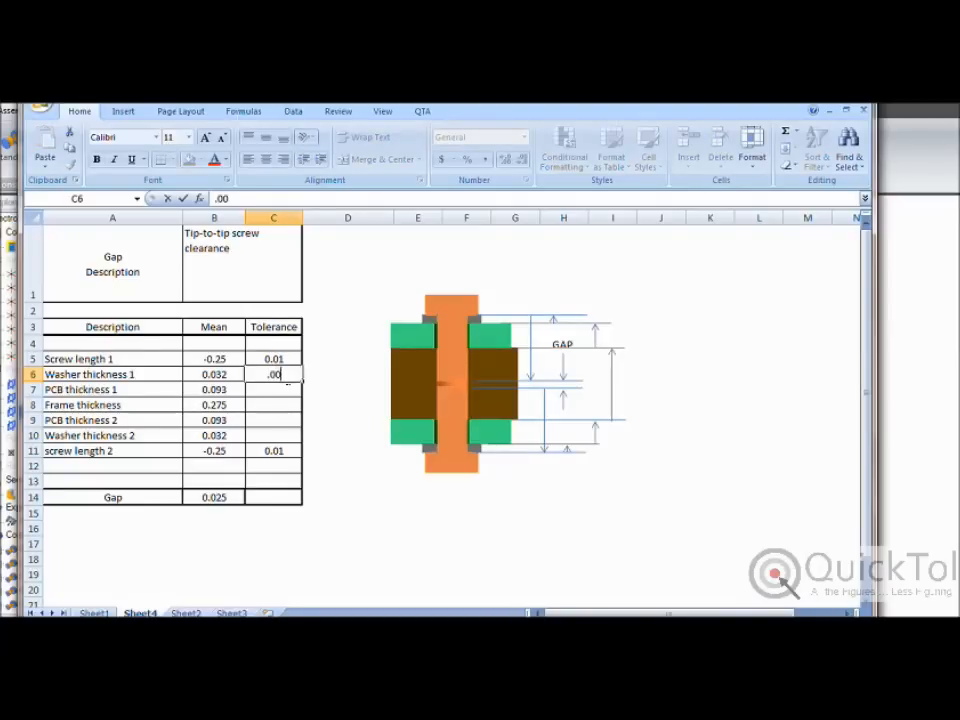
key("Return")
left_click(277, 434)
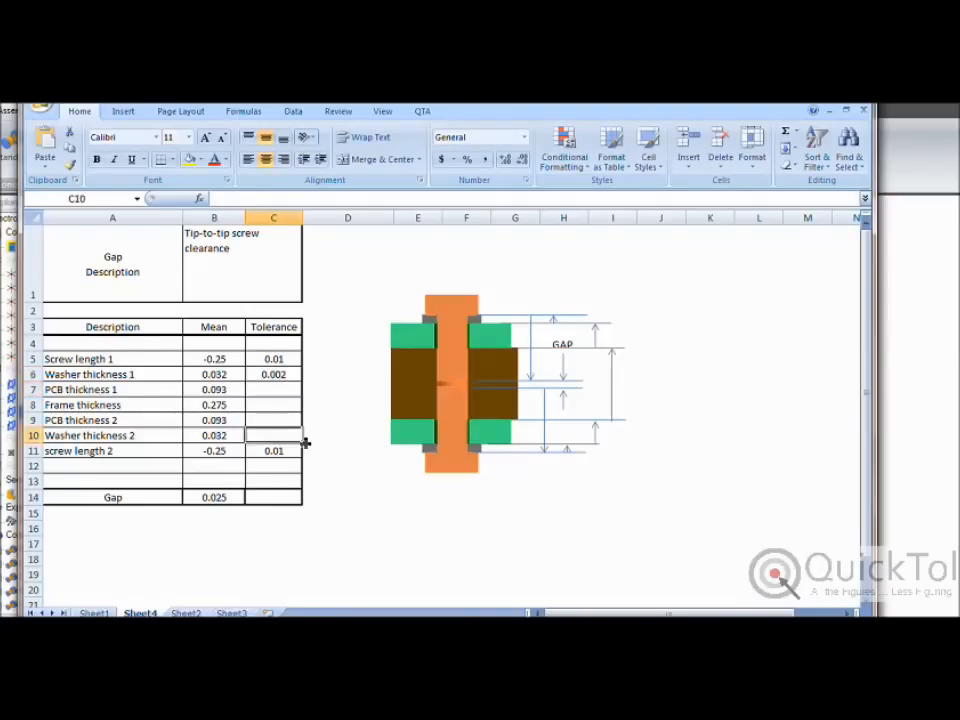
type(".002")
key("Return")
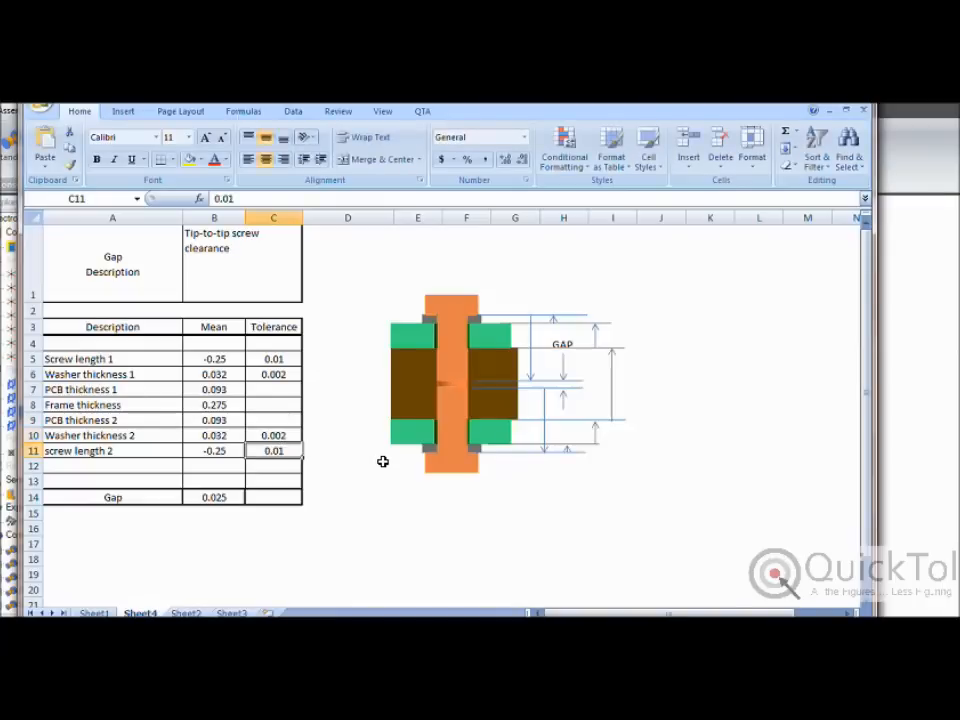
- Enter a tolerance of .009 for PCB thickness 1 in C7 and PCB thickness 2 in C9
left_click(281, 388)
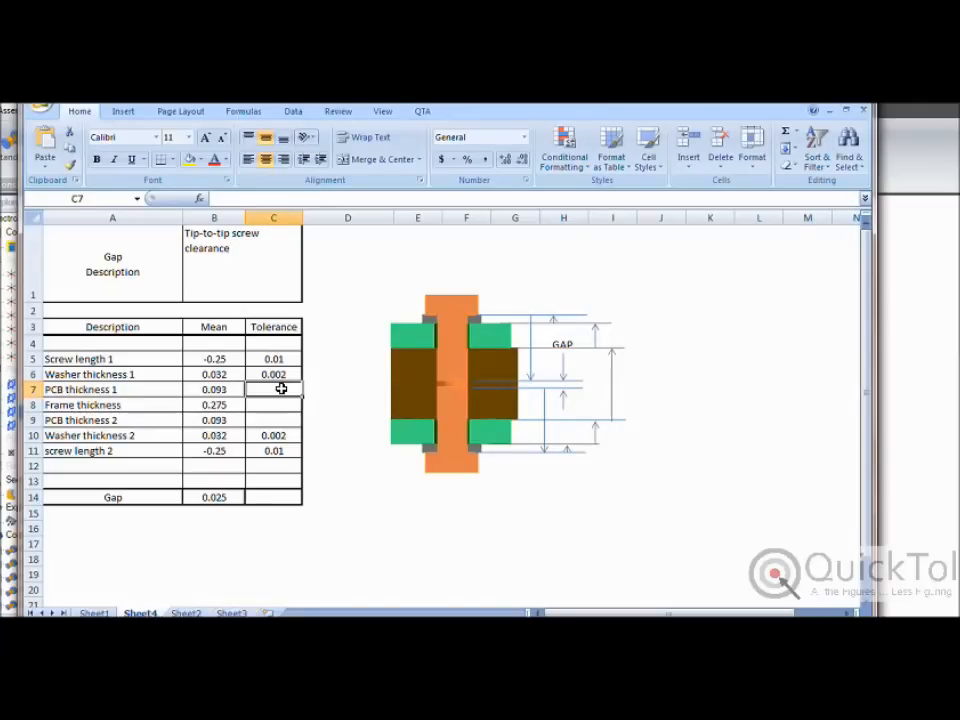
type(".009")
key("Return")
key("Return")
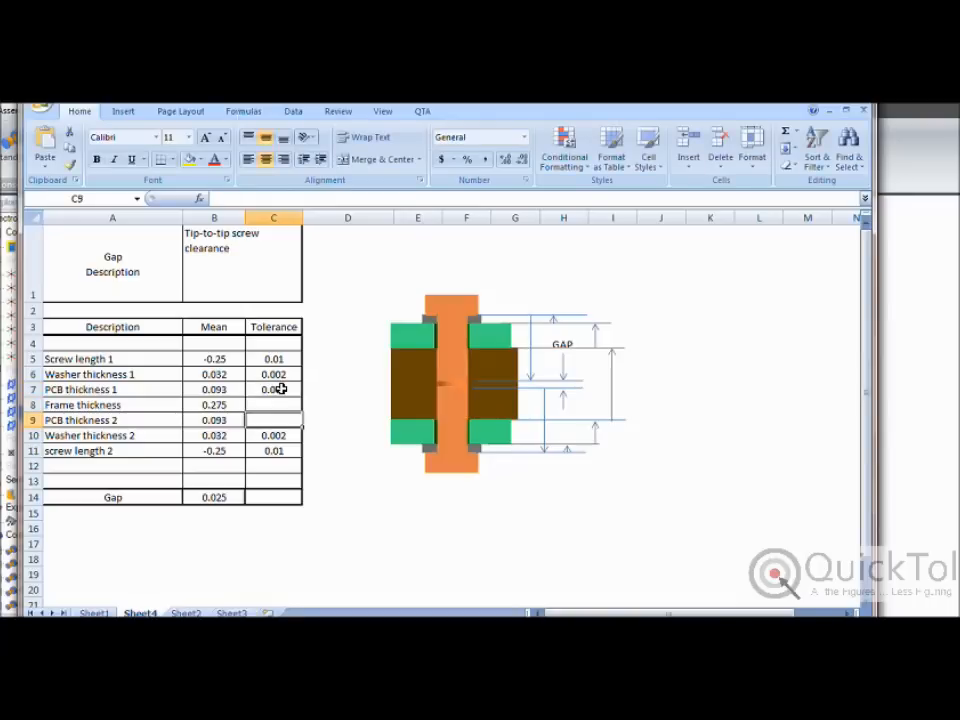
type(".009")
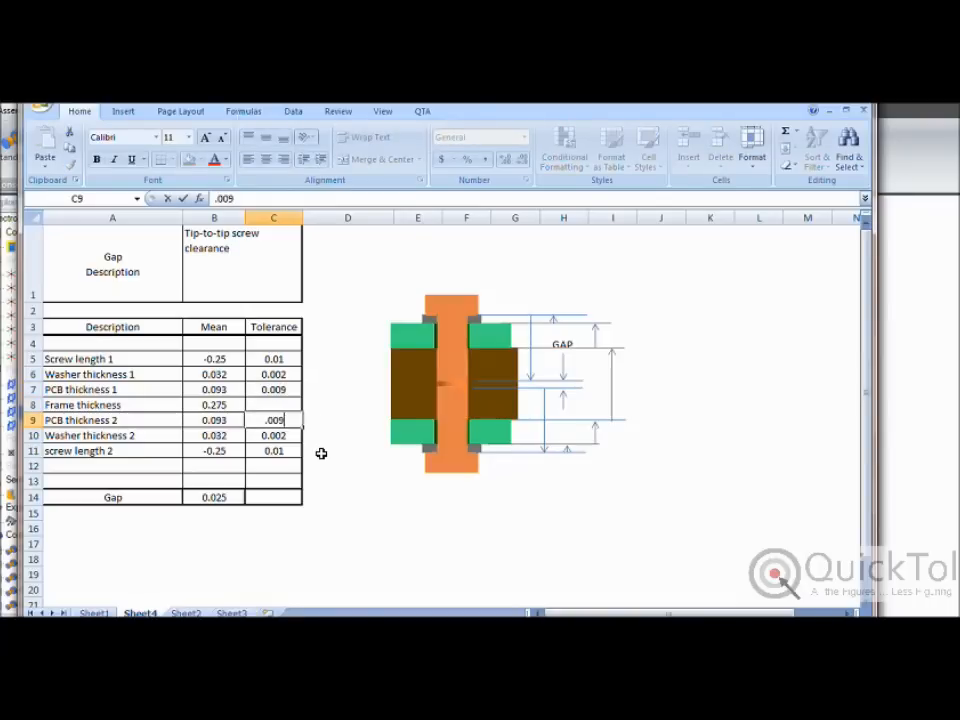
key("Return")
- Enter a tolerance of .005 for Frame thickness in C8
key("Up")
key("Up")
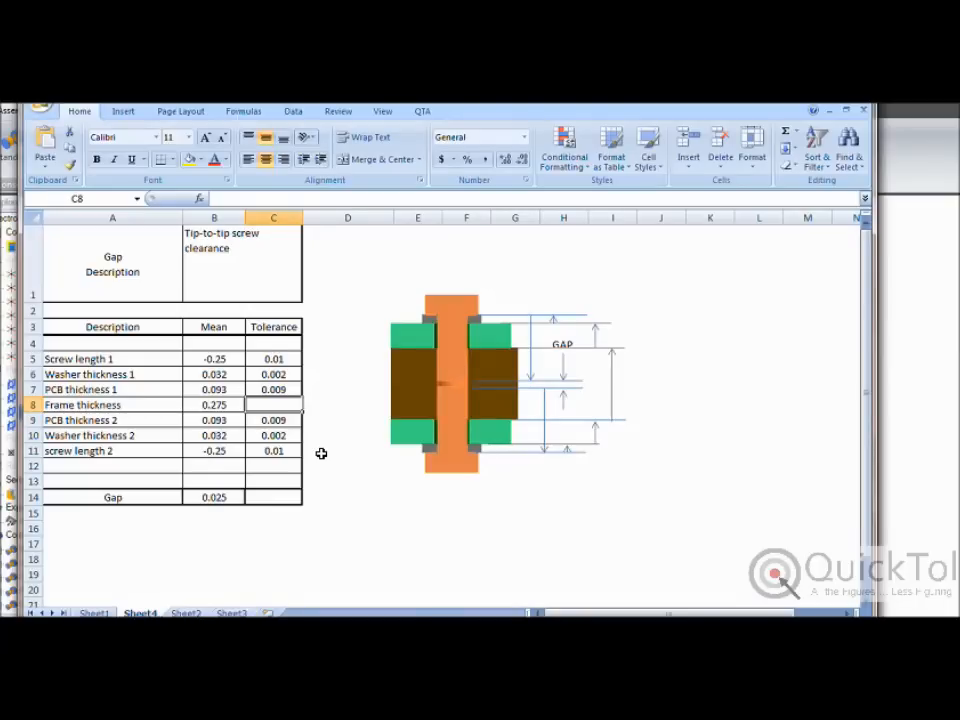
type(".005")
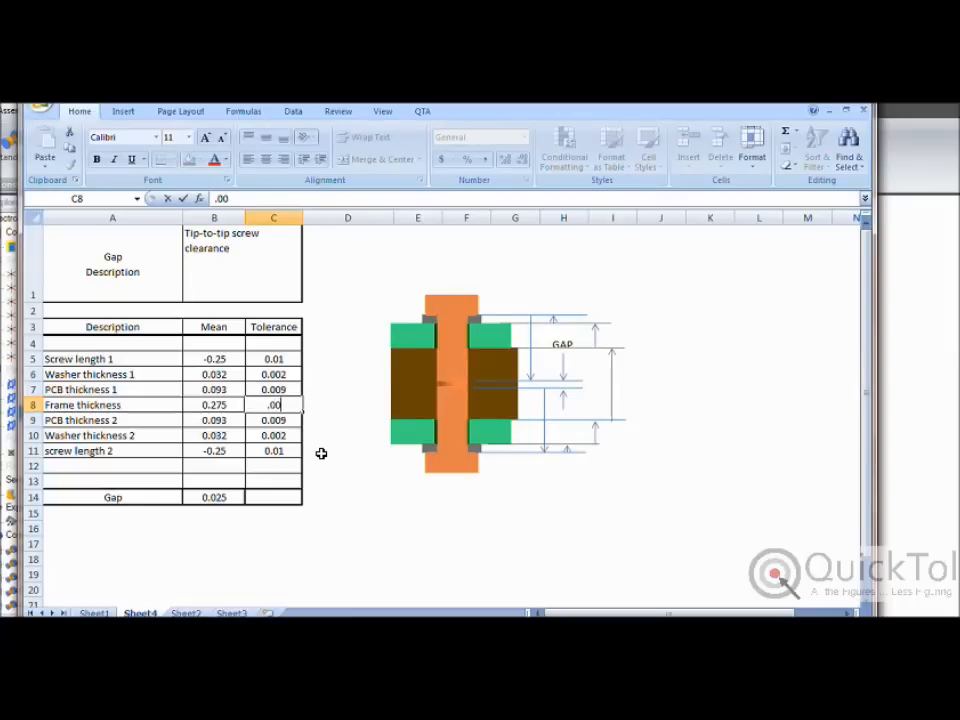
key("Return")
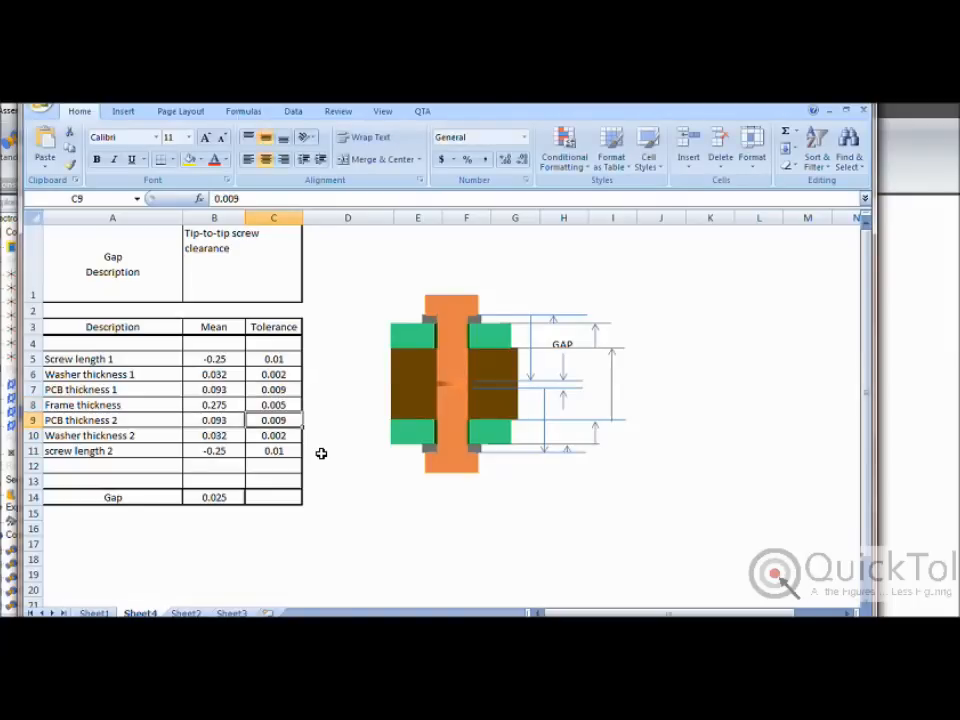
- Enter a SUM formula over C5:C11 in C14 to calculate the Gap tolerance
left_click(270, 502)
type("=")
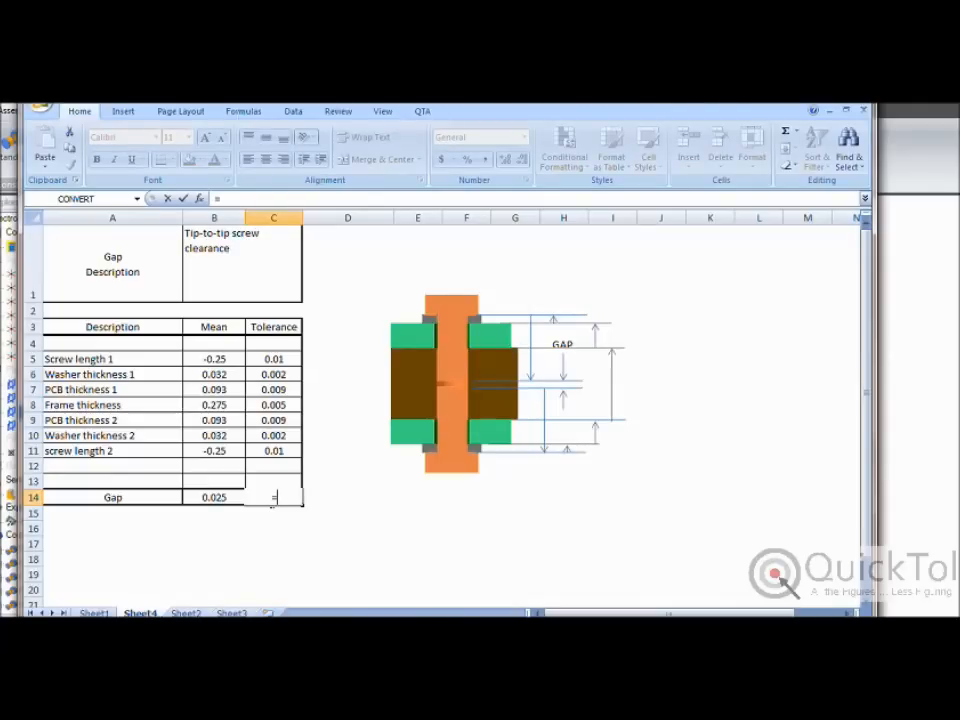
type("sum(")
left_click(277, 451)
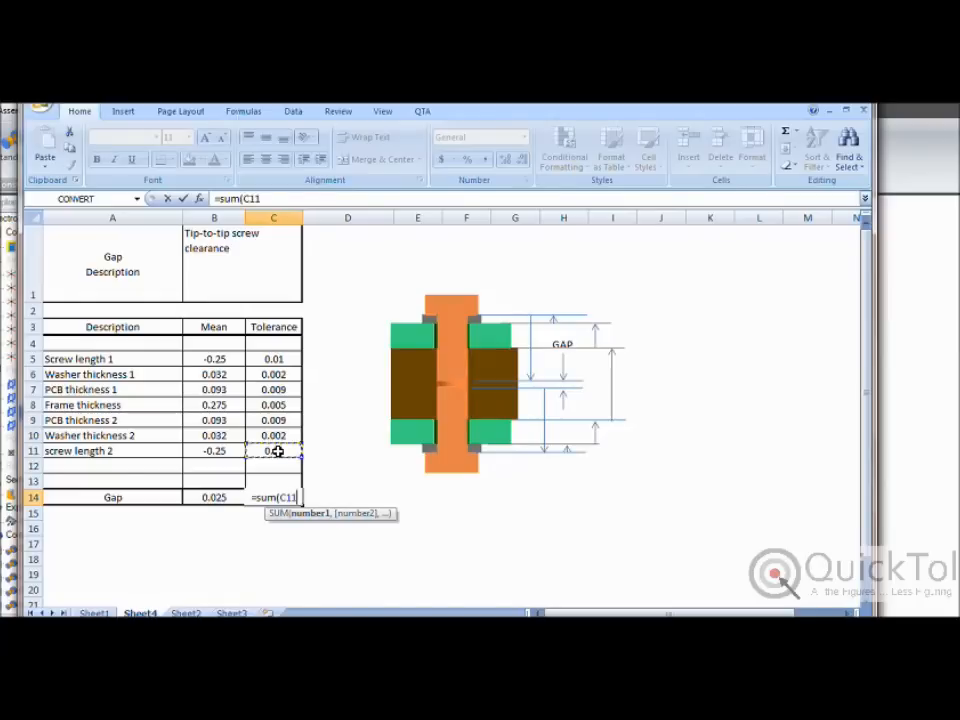
left_click_drag(277, 451, 270, 358)
key("Return")
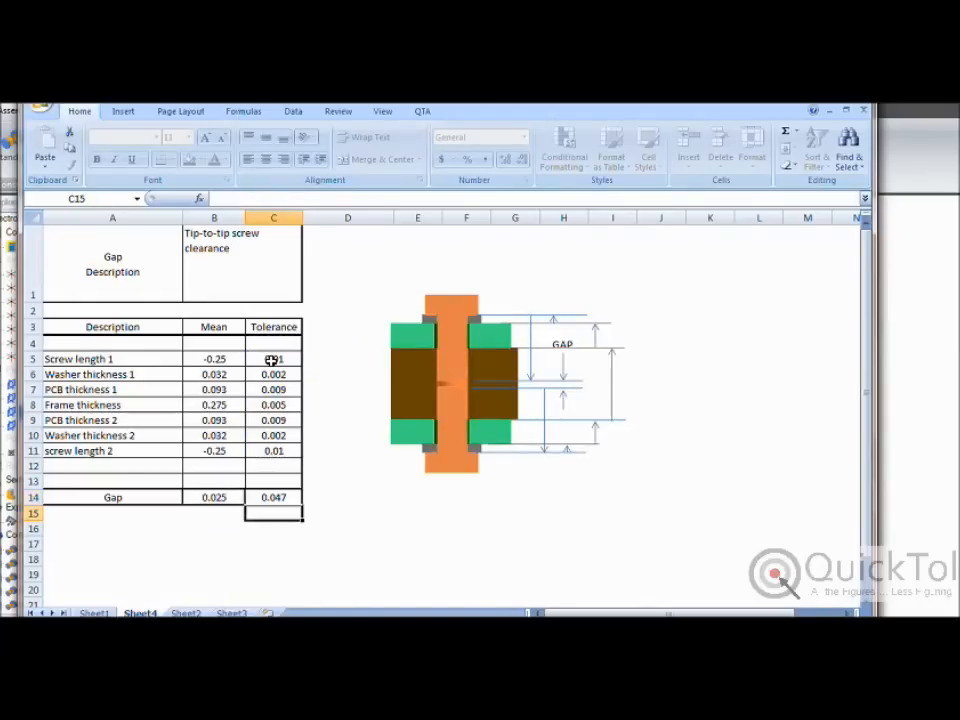
- Check the Gap row's mean formula in B14 and tolerance formula in C14
left_click(212, 497)
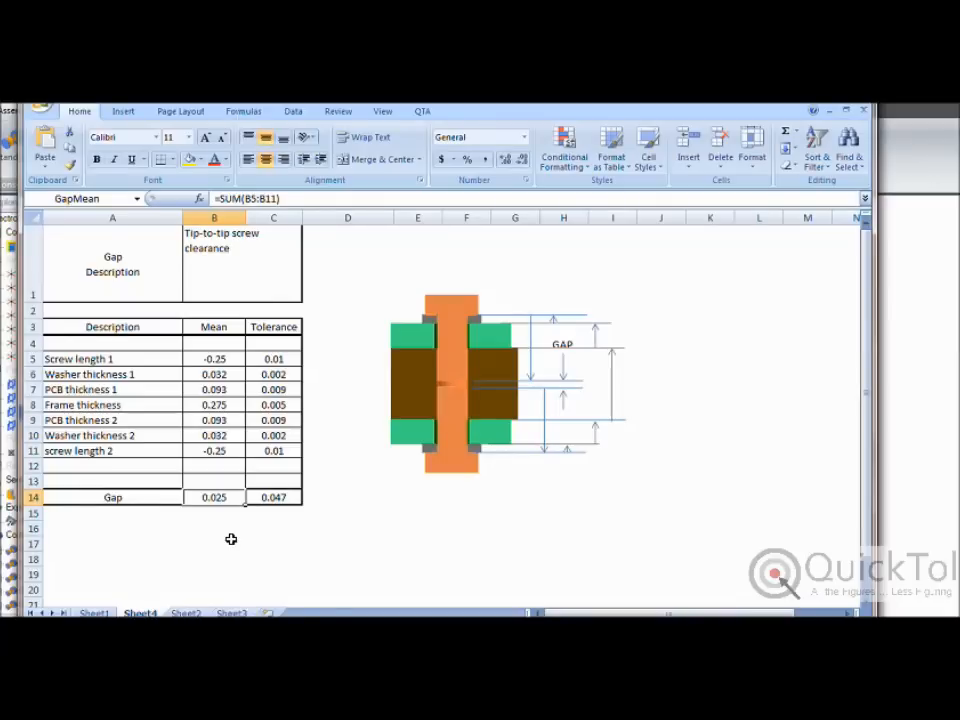
left_click(280, 498)
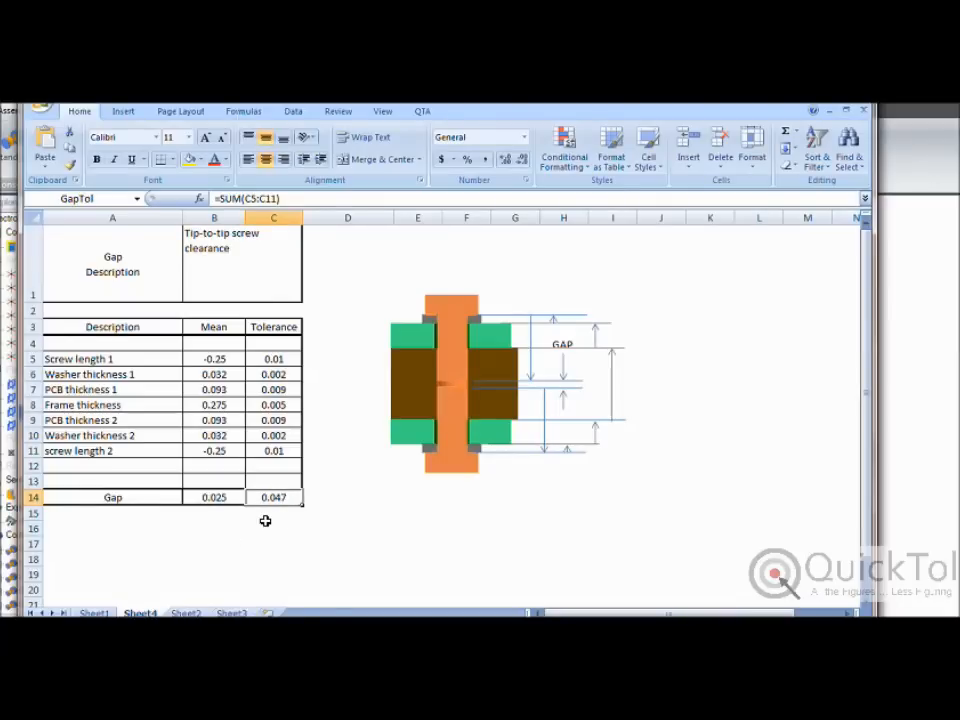
left_click(115, 539)
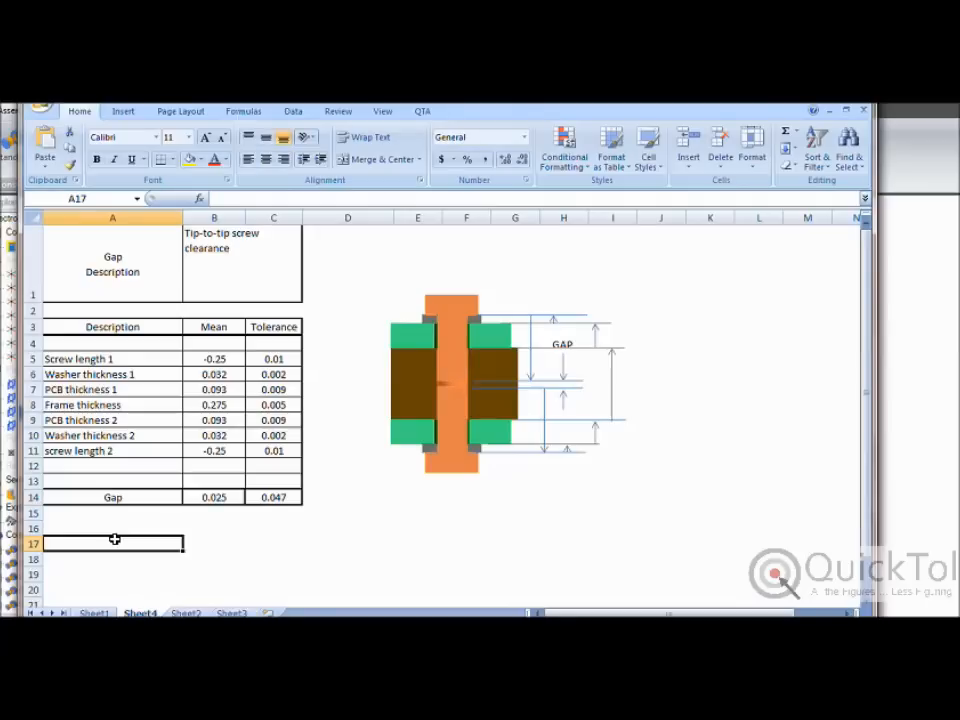
- Label A17 as Worst Case and add the column headings Minimum in B16 and Maximum in C16
type("Worst Case")
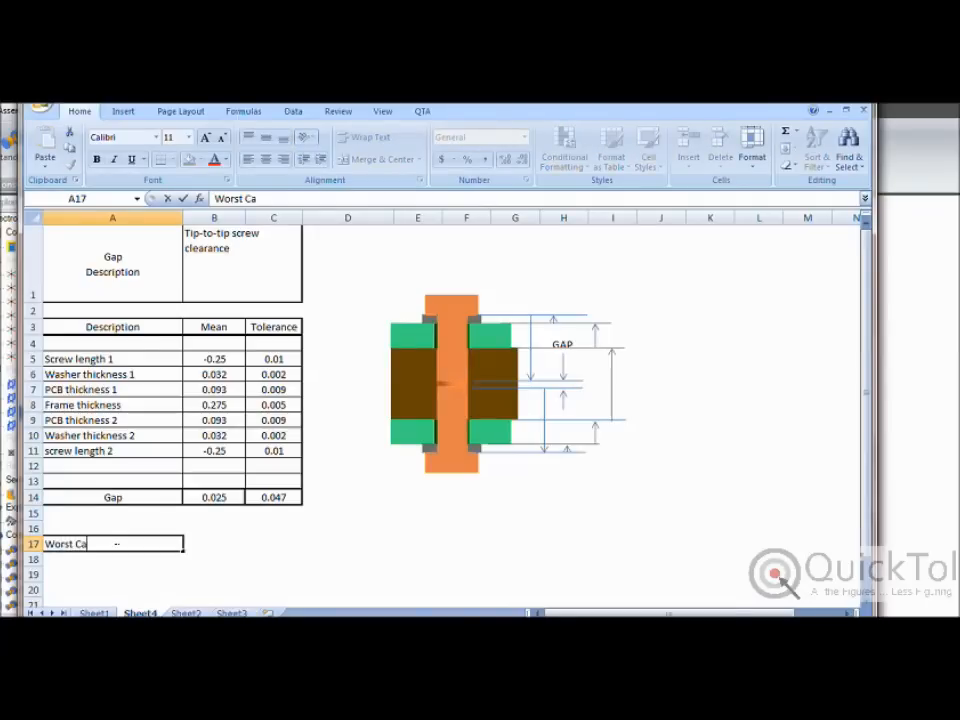
key("Tab")
key("Up")
type("Minimum")
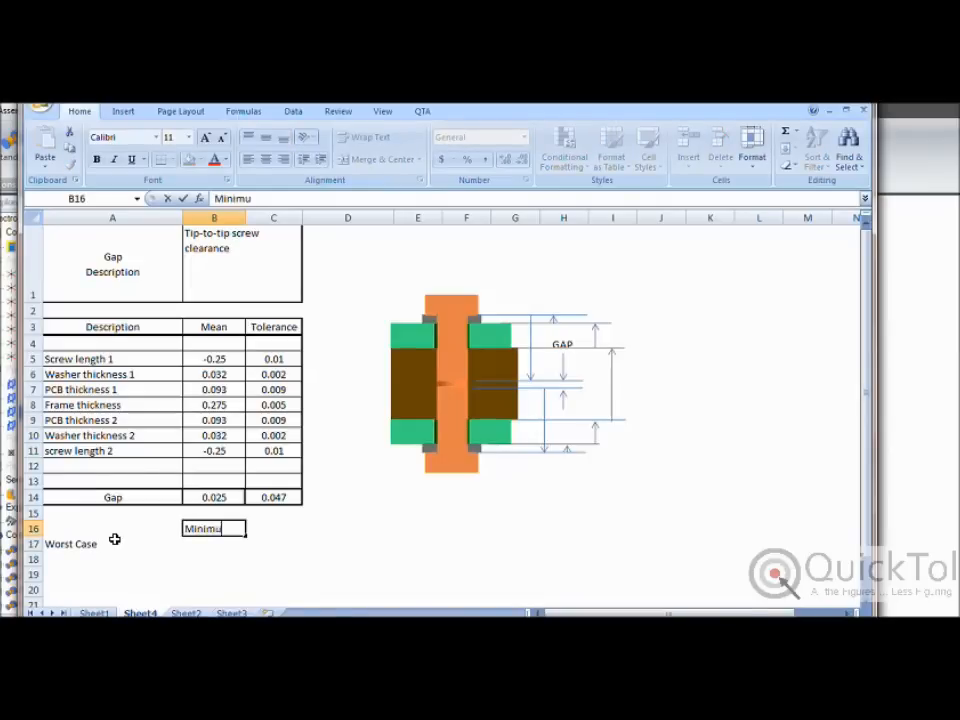
key("Return")
key("Up")
key("Right")
type("Maximum")
key("Return")
- Enter the worst-case minimum formula =GapMean-GapTol in B17, using the Gap row's mean and tolerance cells
left_click(115, 540)
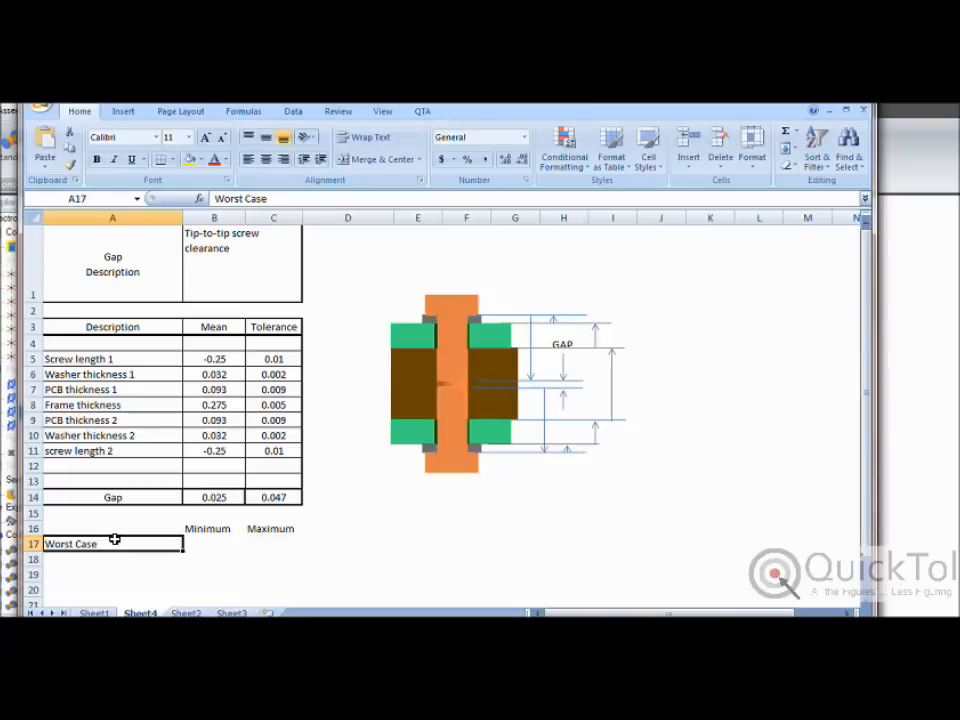
key("Right")
type("=")
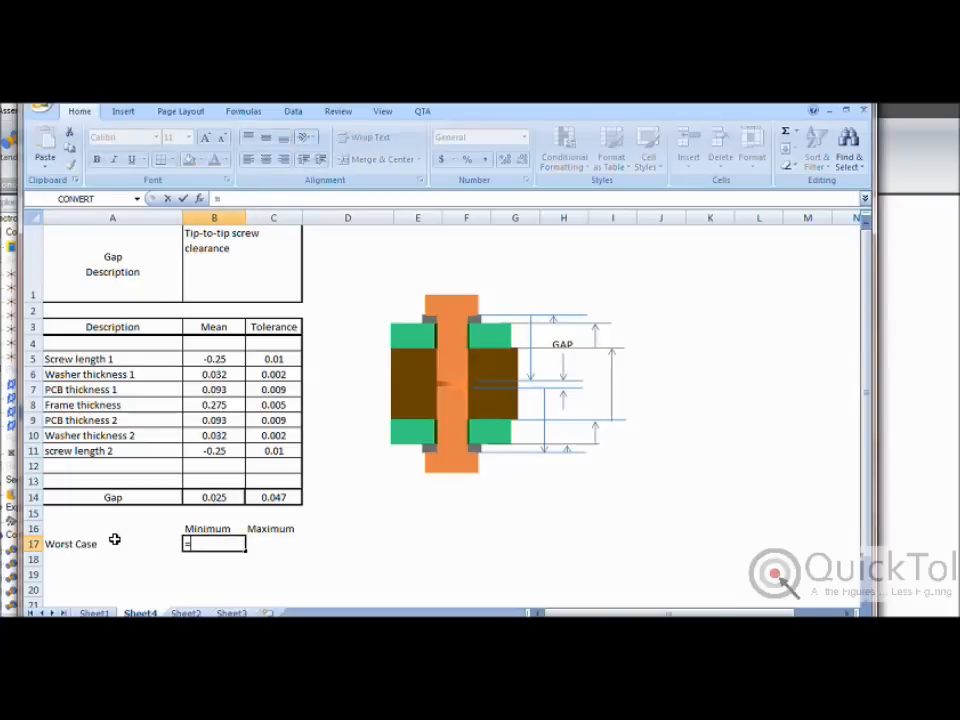
left_click(197, 497)
type("-")
left_click(279, 498)
key("Return")
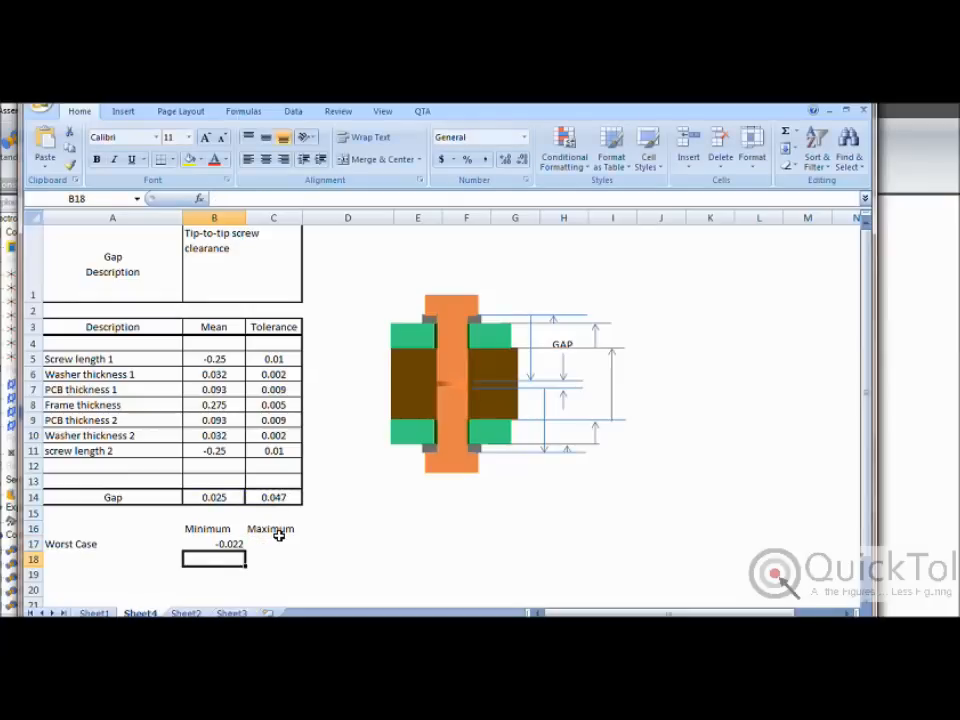
- Enter the worst-case maximum formula =GapMean+GapTol in C17 and check the minimum formula in B17
left_click(275, 546)
type("=")
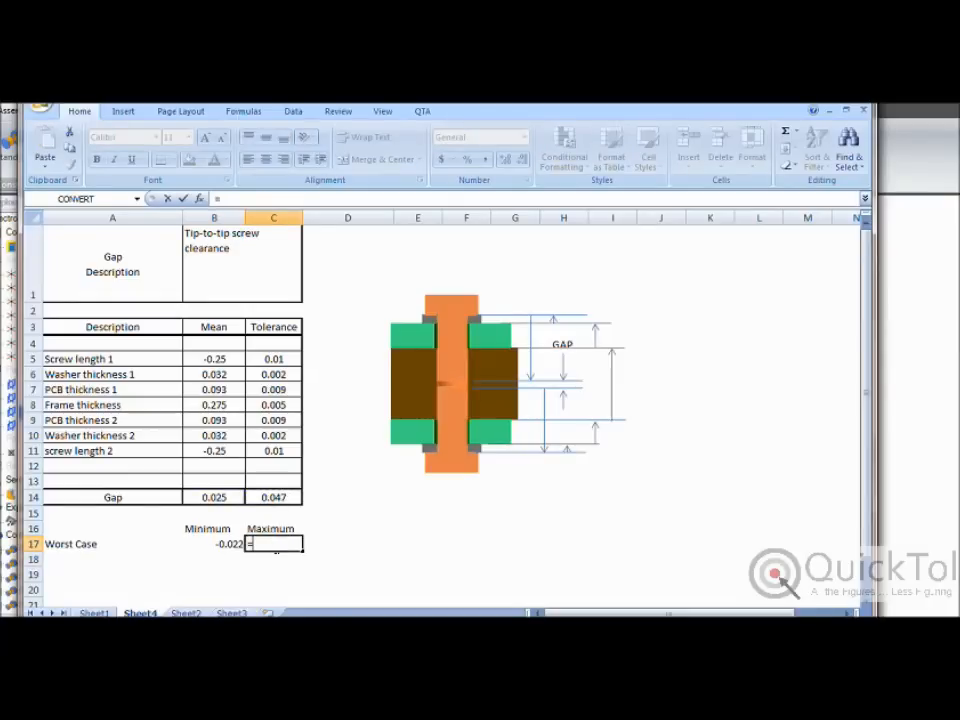
left_click(200, 496)
type("+")
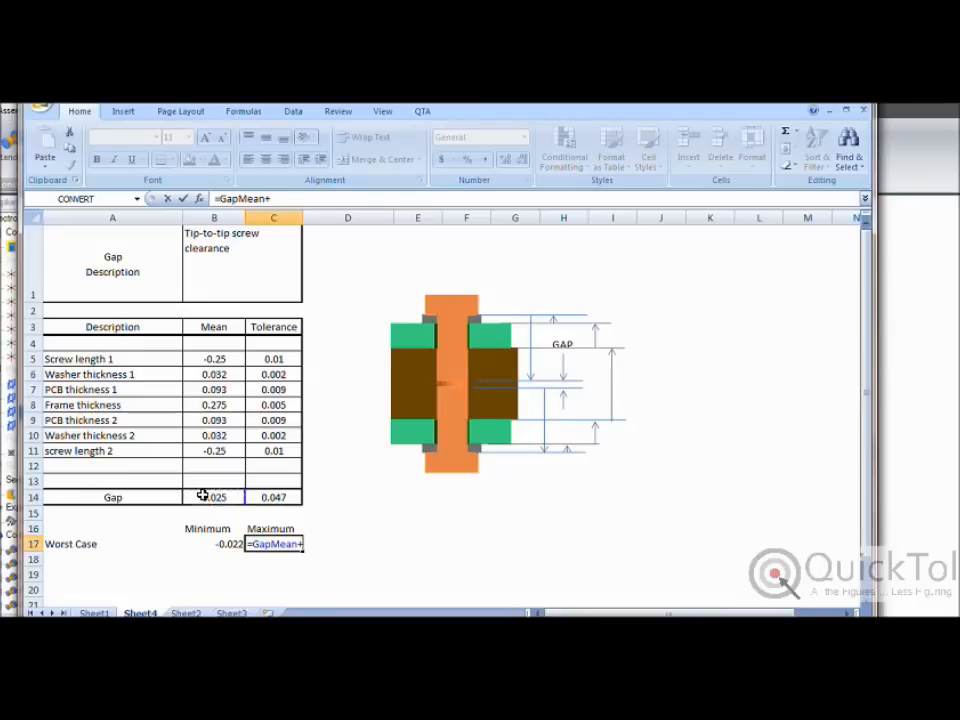
left_click(264, 496)
key("Return")
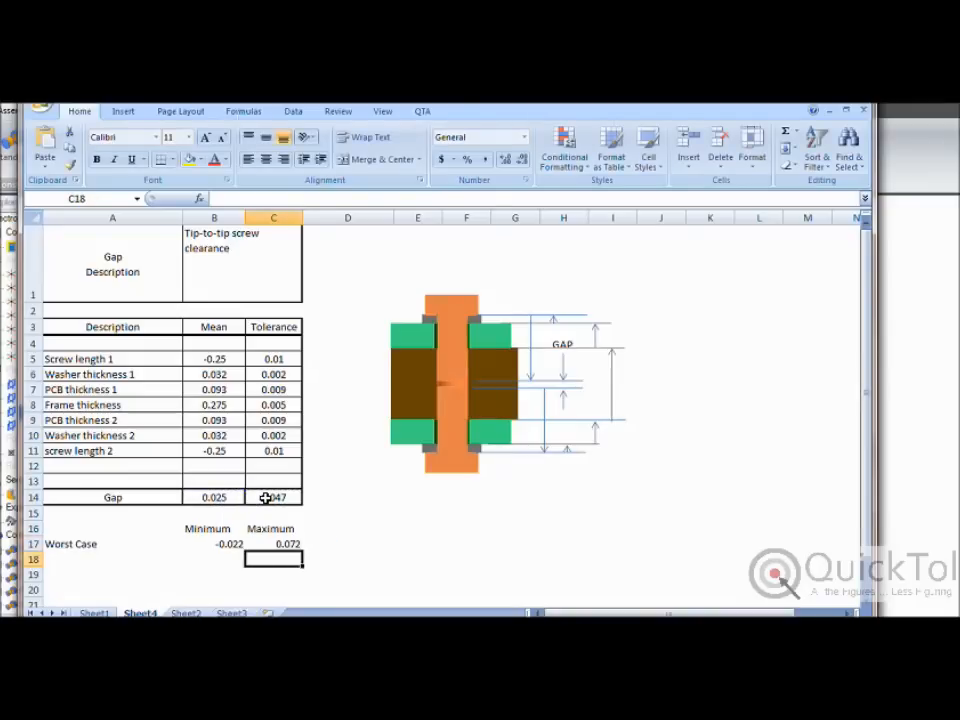
left_click(220, 541)
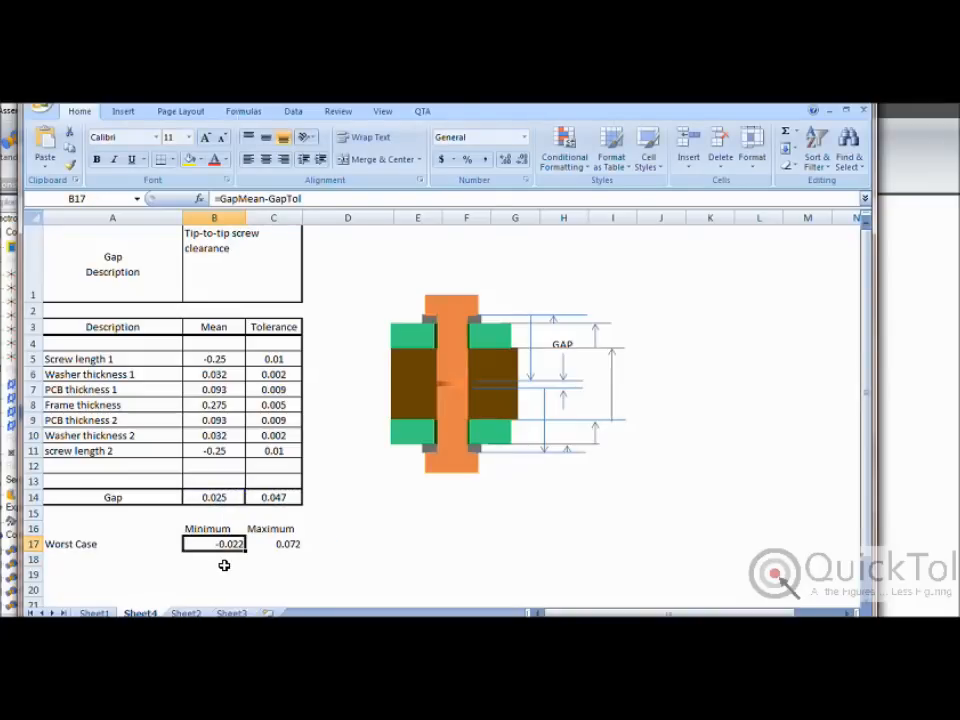
- Add the row label RSS in A19, below the Worst Case row
left_click(128, 568)
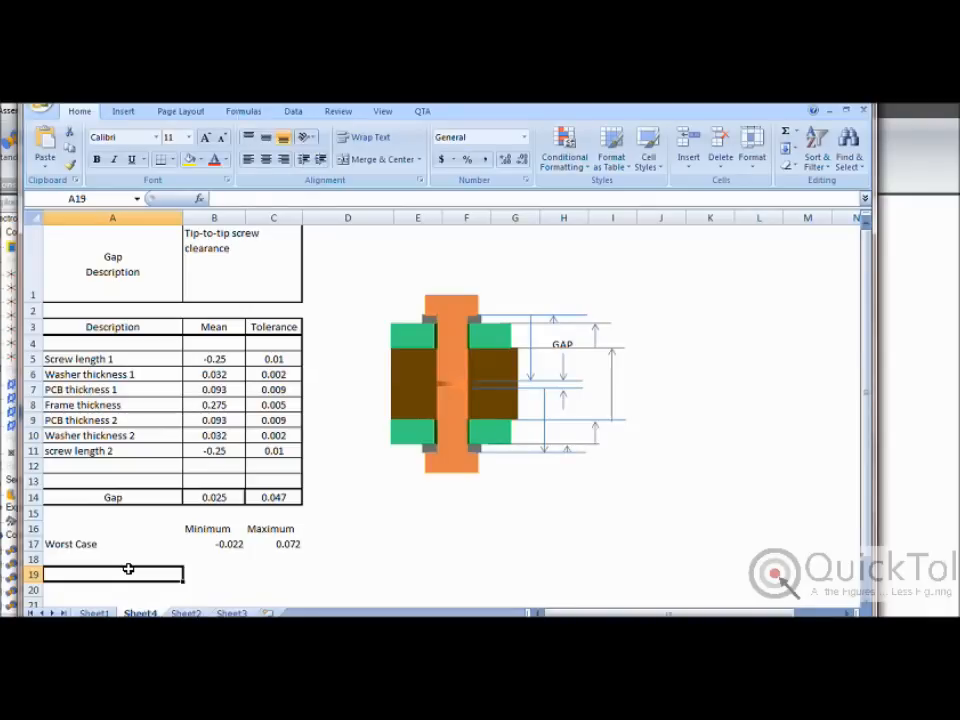
type("RSS")
key("Return")
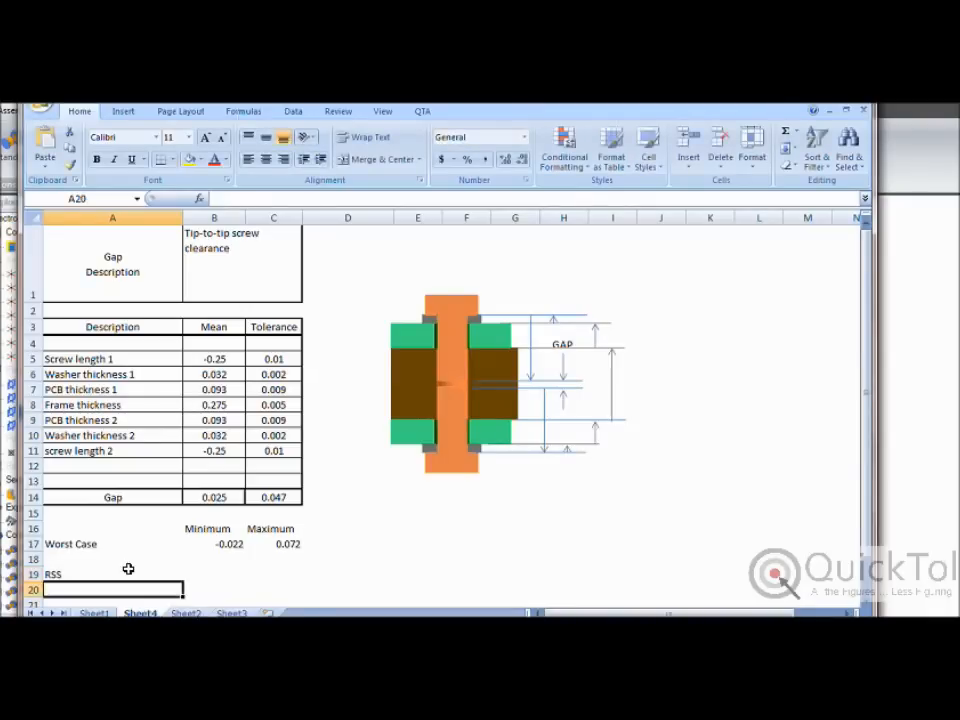
key("Up")
key("Right")
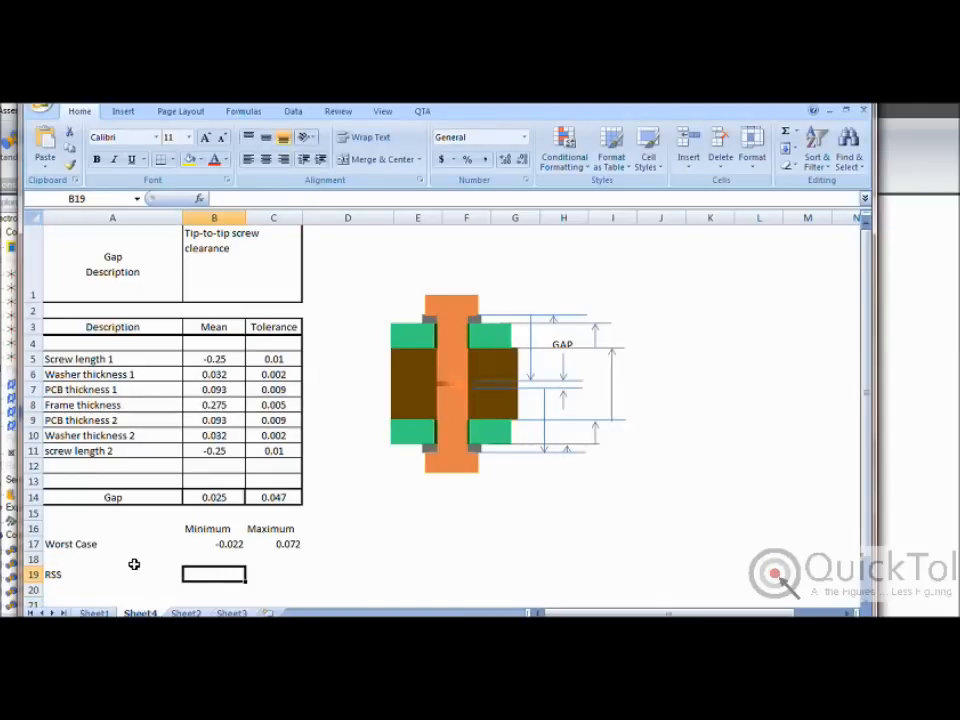
- Group the screw assembly picture with its dimension lines and GAP label, and move the group about two columns right, clear of column D
left_click(341, 362)
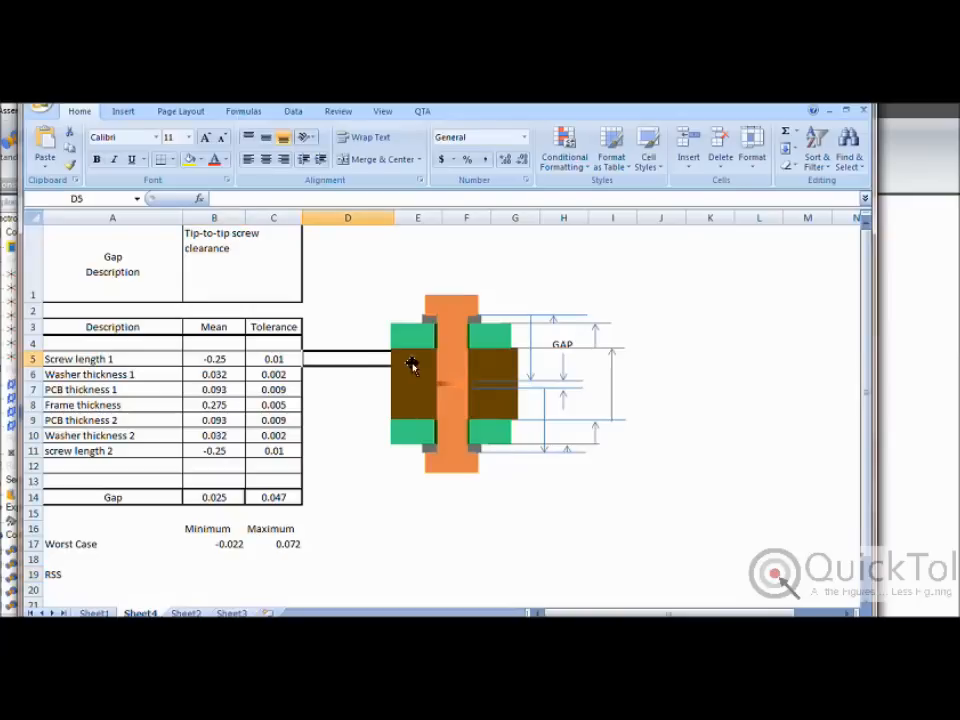
left_click(134, 101)
left_click_drag(359, 261, 688, 510)
right_click(438, 404)
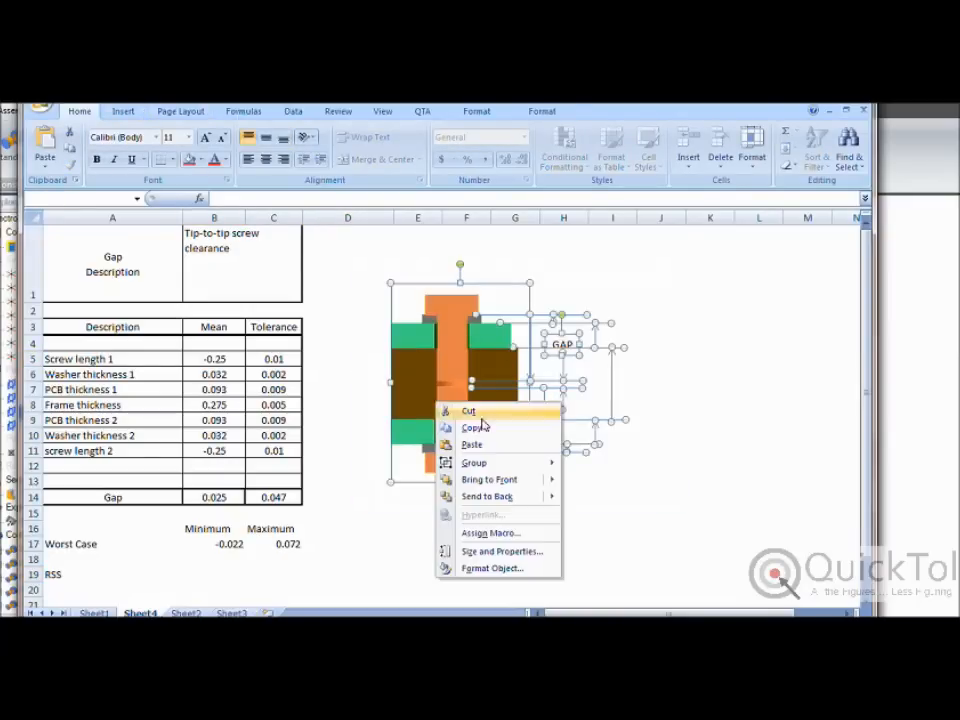
mouse_move(490, 463)
left_click(598, 464)
left_click_drag(449, 412, 545, 421)
left_click(366, 325)
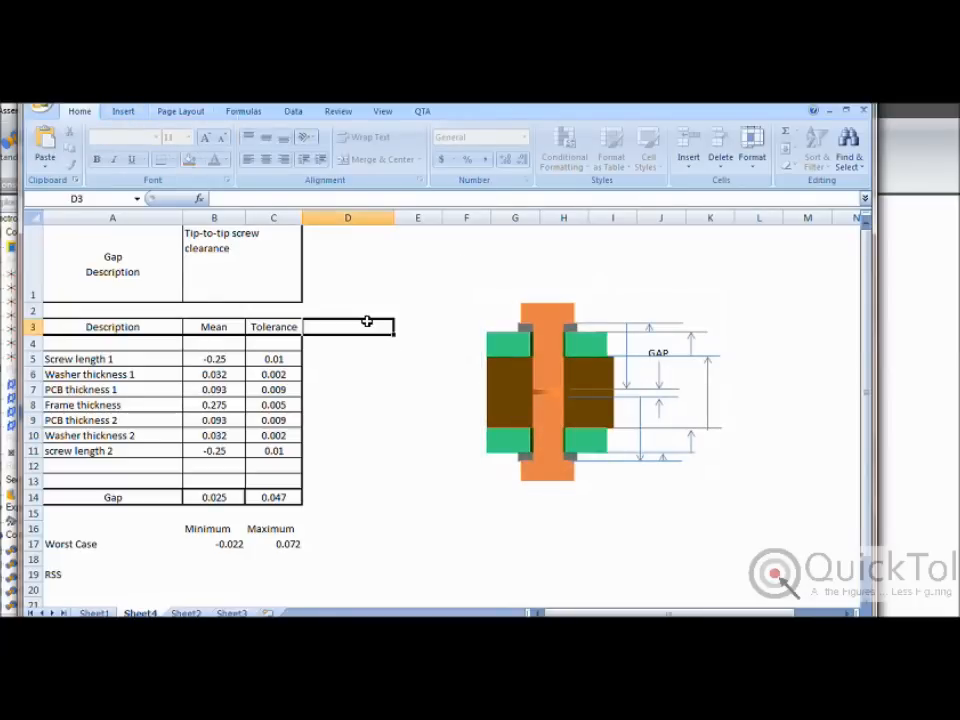
- Enter the formula =C5^2 in D5 to square the tolerance of Screw length 1
left_click(328, 363)
type("=")
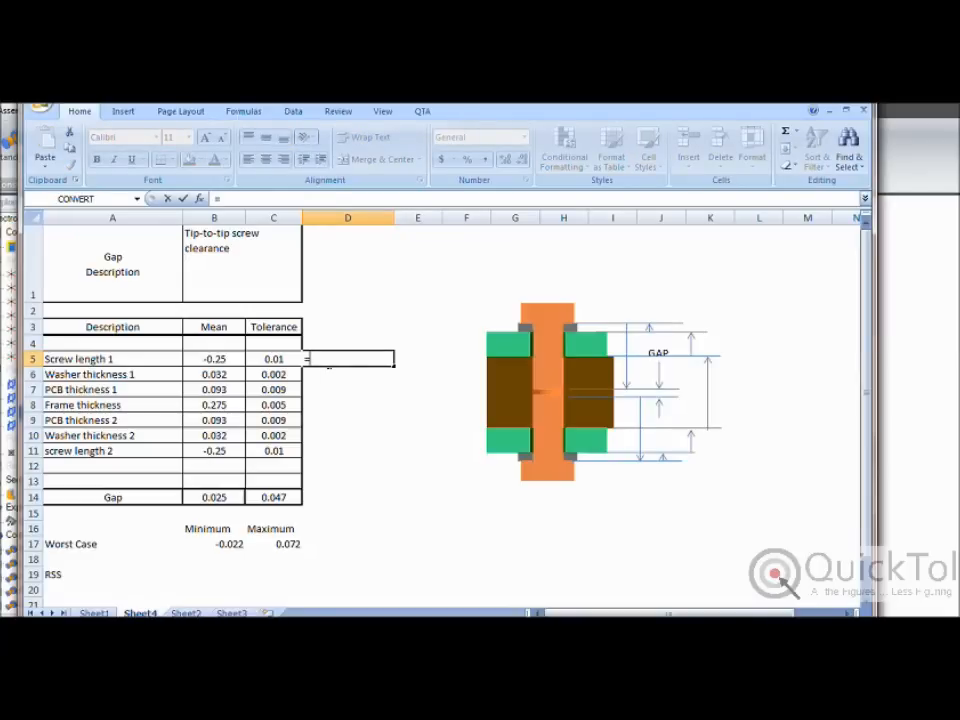
key("Left")
type("^")
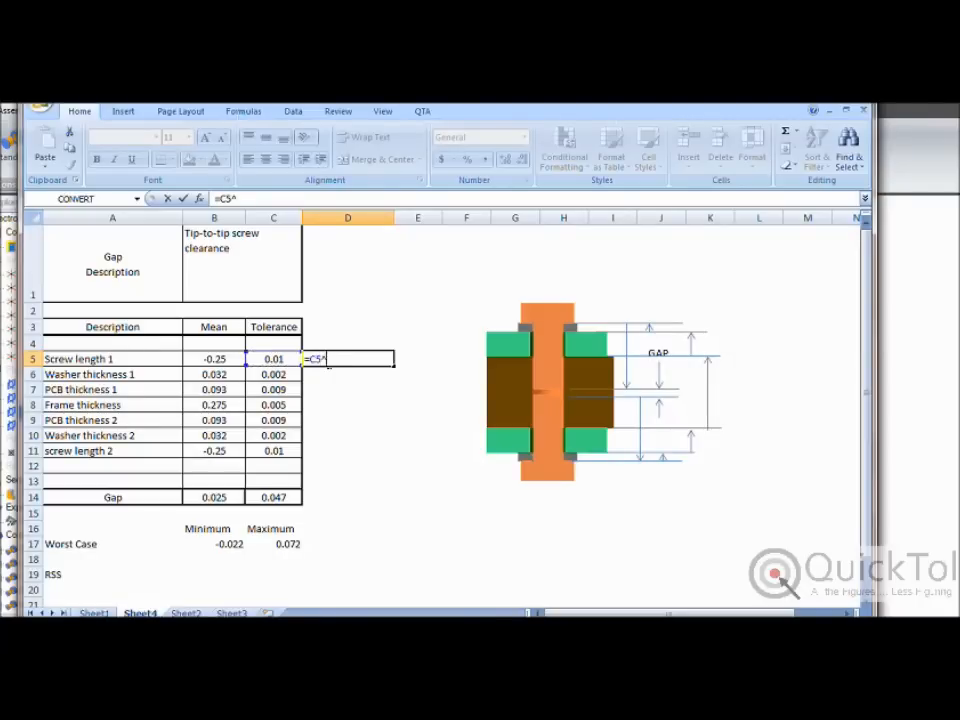
key("Return")
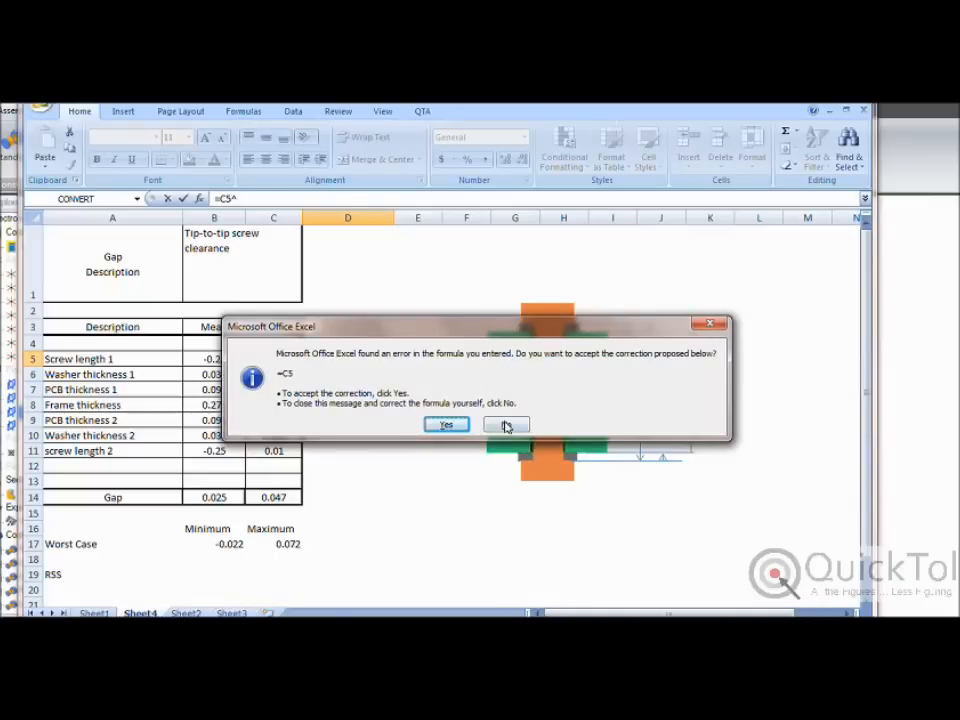
left_click(507, 424)
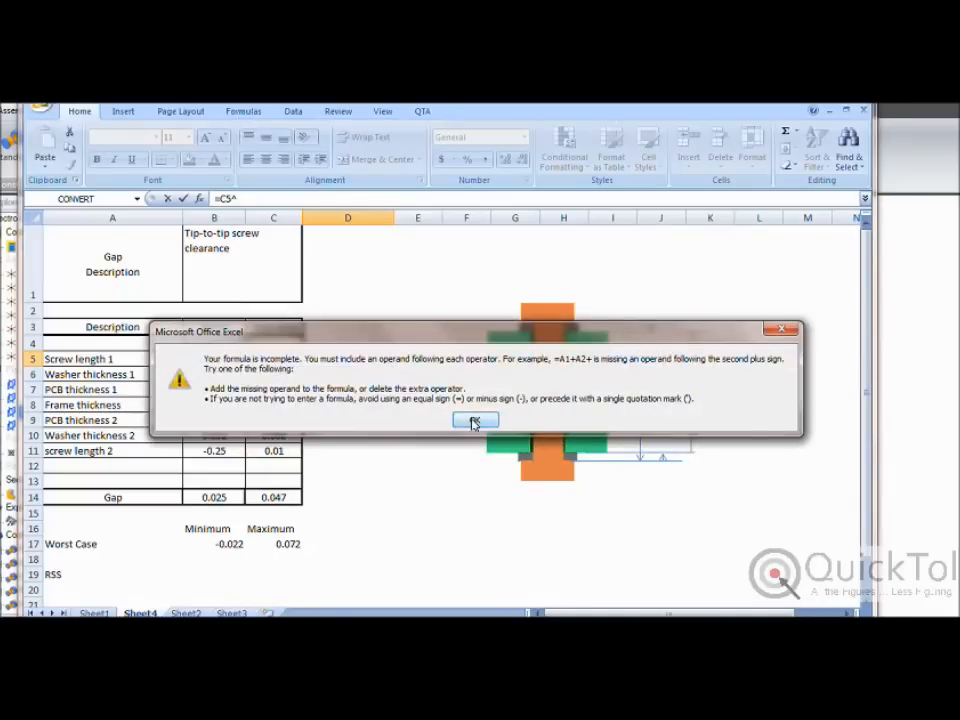
left_click(475, 418)
type("2")
key("Return")
- Fill the squared-tolerance formula from D5 down through D11 for the remaining stack components
left_click(362, 360)
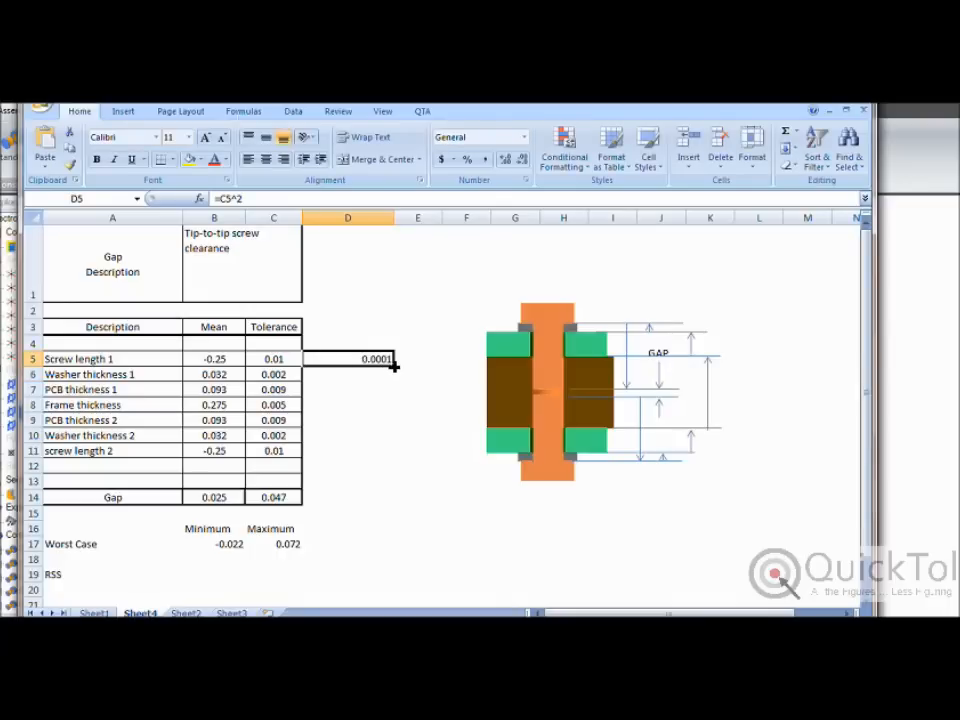
left_click_drag(395, 368, 393, 397)
left_click_drag(390, 457, 390, 458)
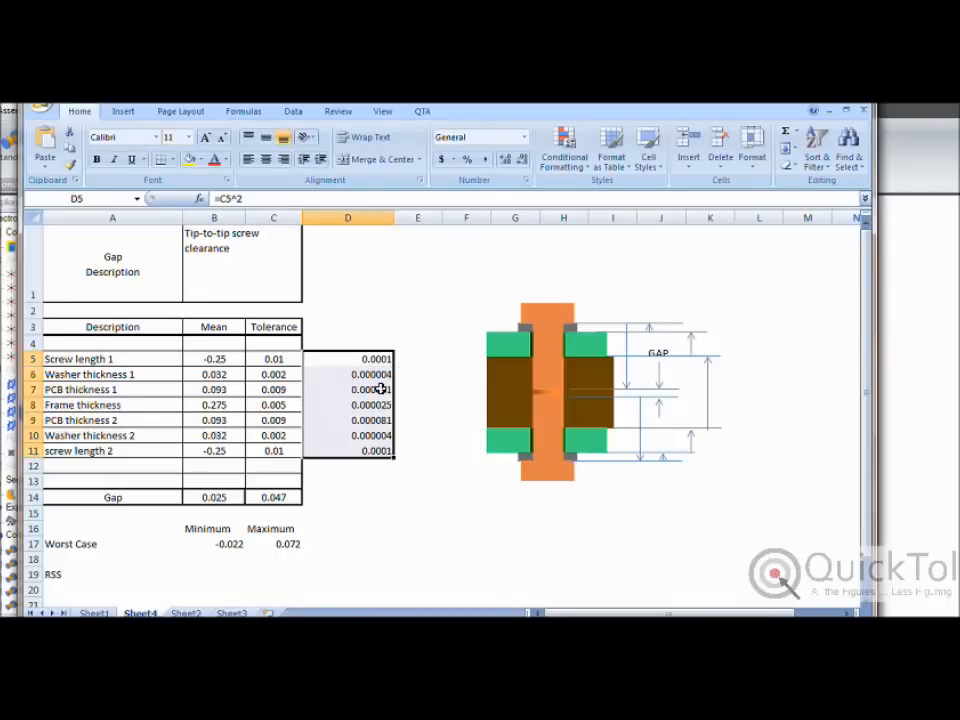
- Enter =sqrt(sum(D5:D11)) in D14 to calculate the RSS tolerance of the gap
left_click(352, 500)
type("=")
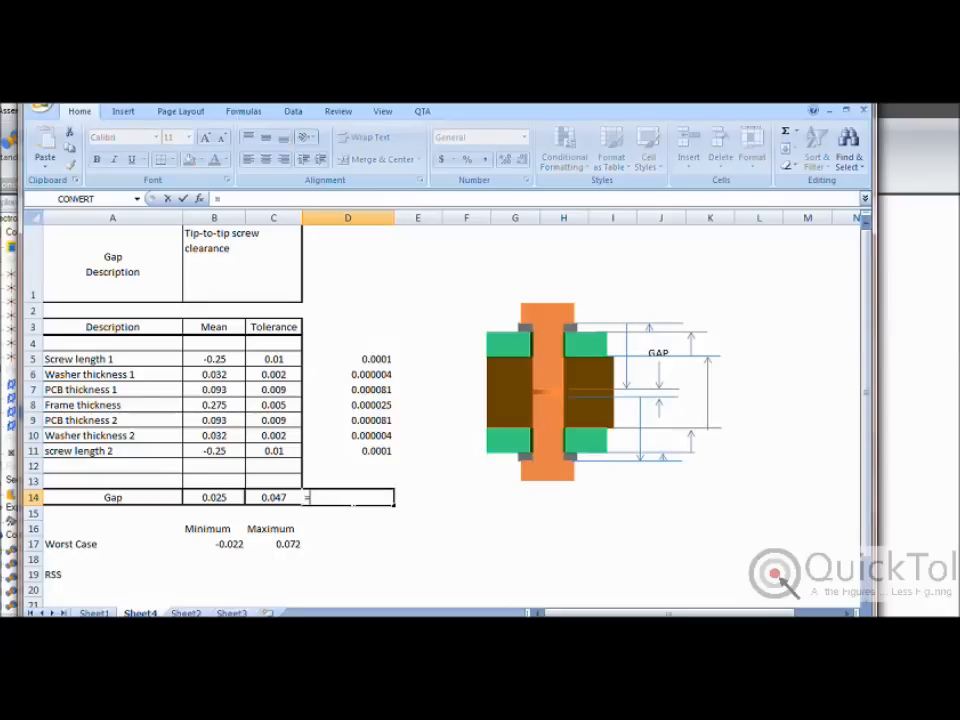
type("sqrt(sum(")
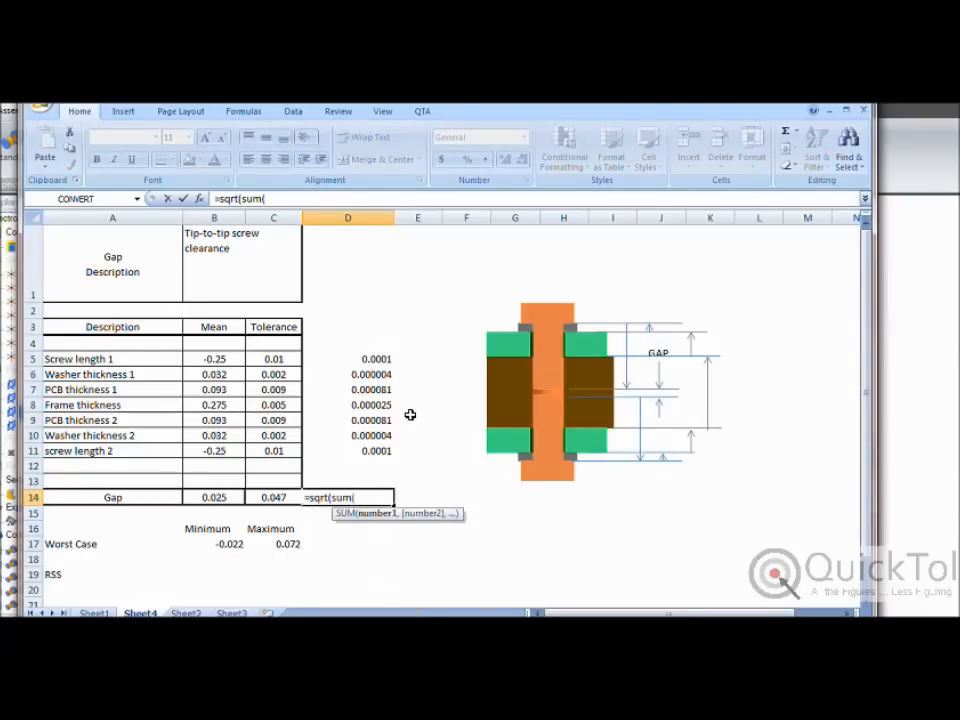
left_click_drag(375, 362, 374, 454)
type("))")
key("Return")
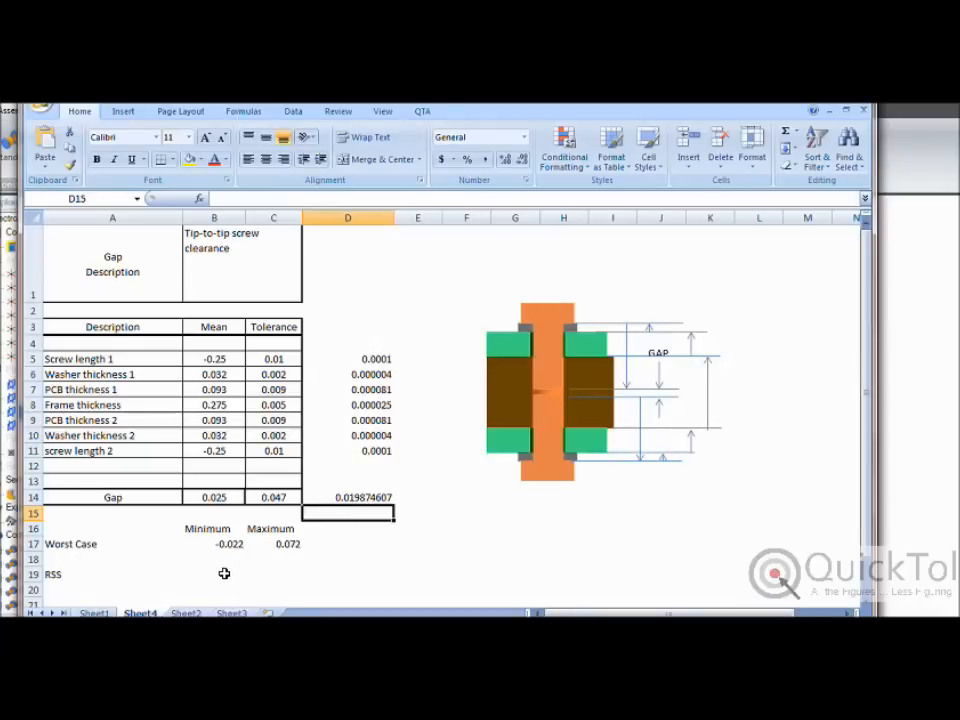
- Enter the RSS minimum formula =GapMean-D14 in B19
left_click(224, 573)
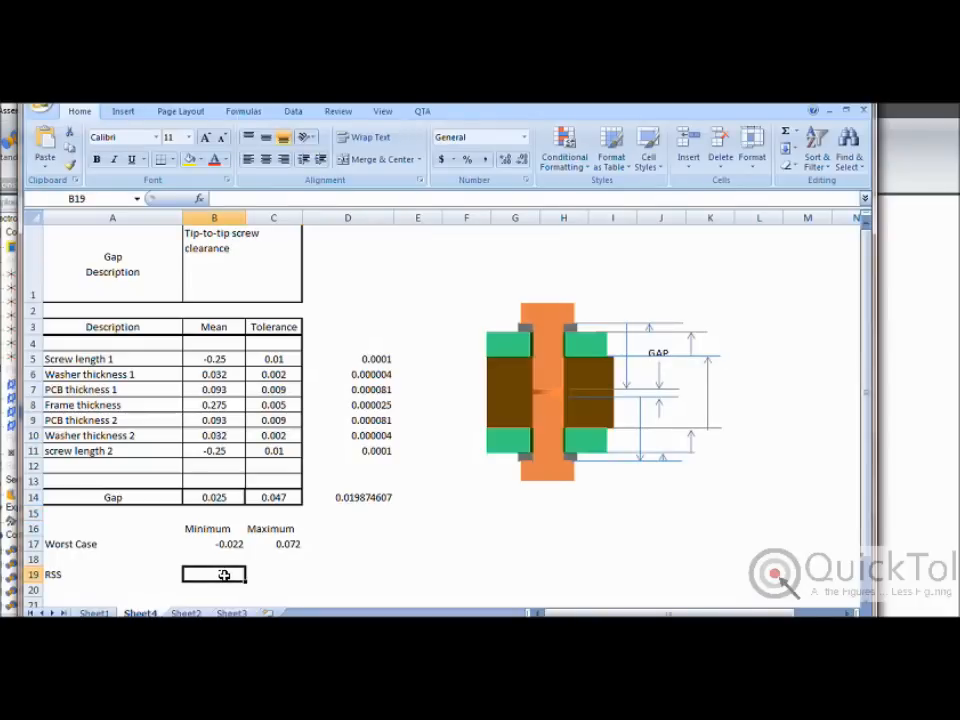
type("=")
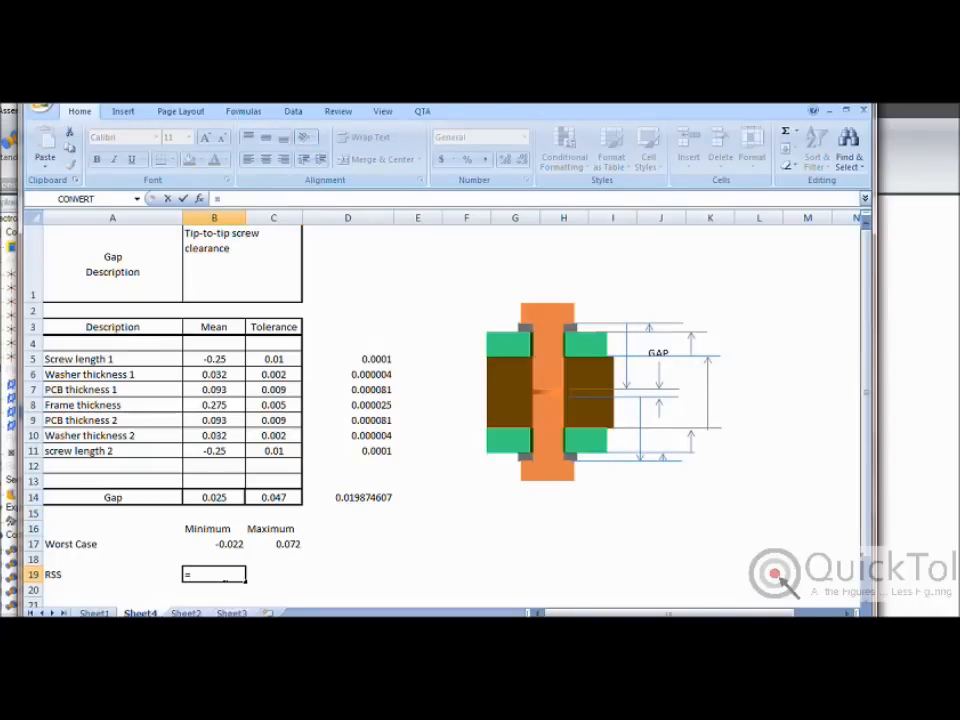
left_click(209, 497)
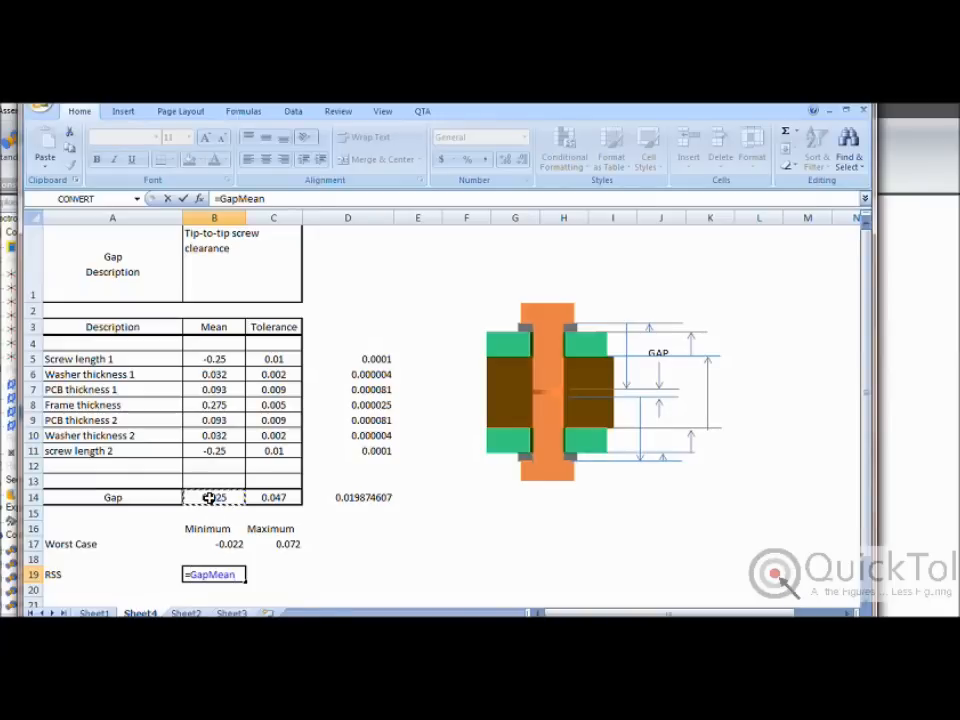
type("-")
left_click(354, 497)
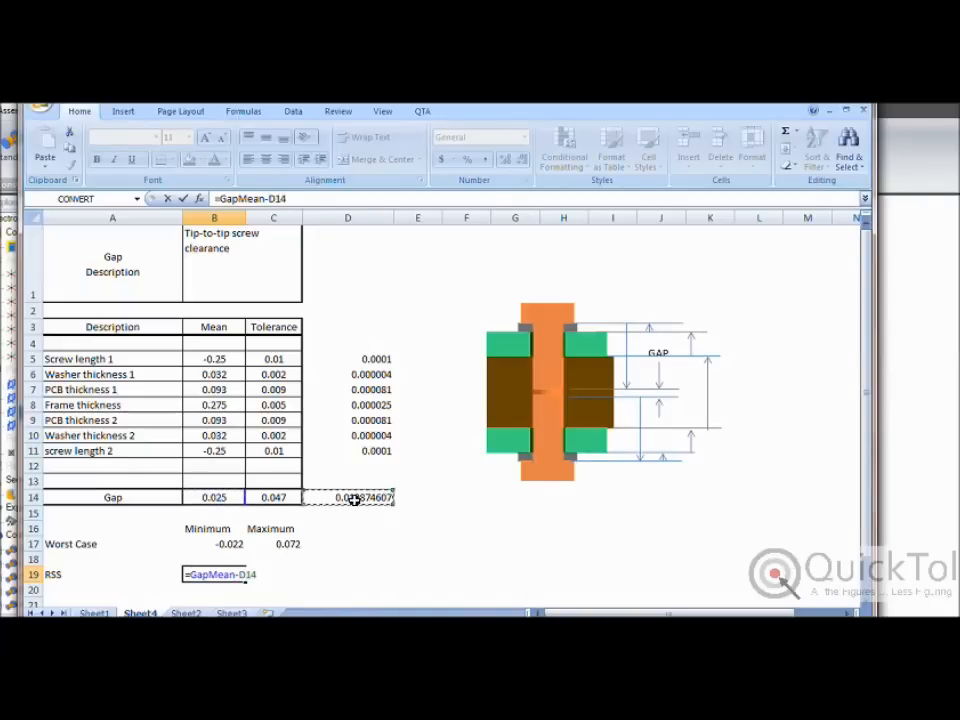
key("Return")
- Enter the RSS maximum formula =GapMean+D14 in C19
key("Up")
key("Right")
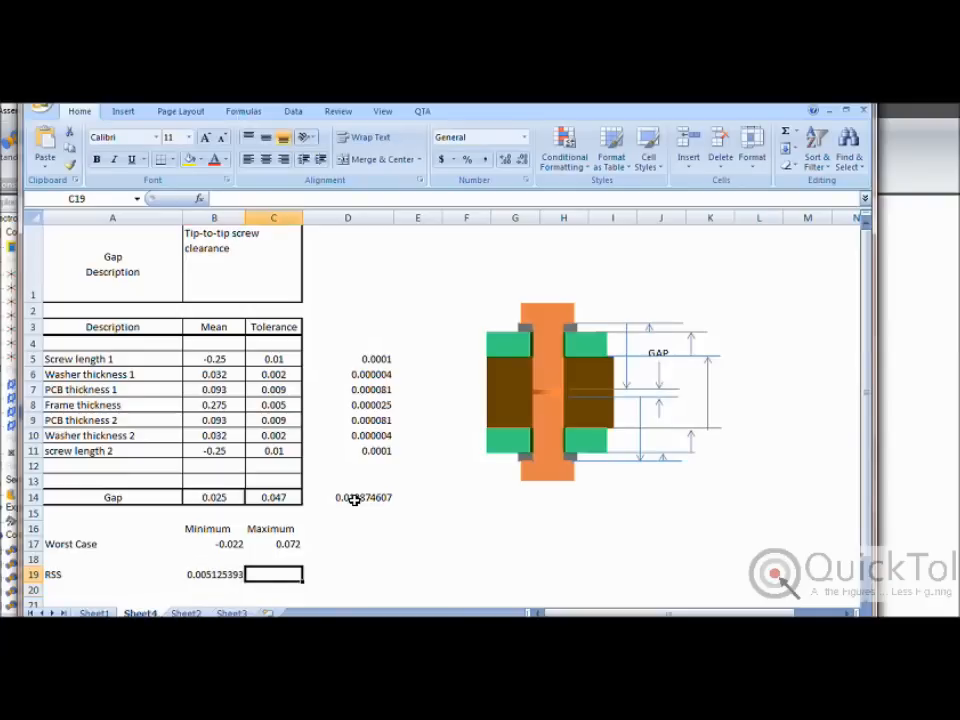
type("=")
left_click(215, 497)
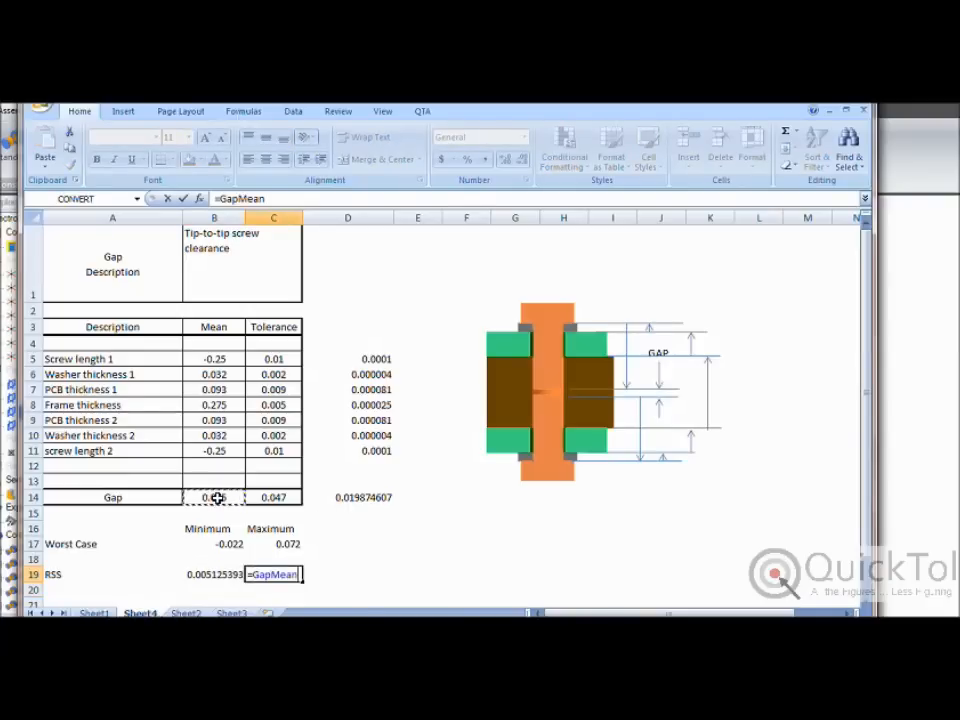
type("+")
left_click(349, 497)
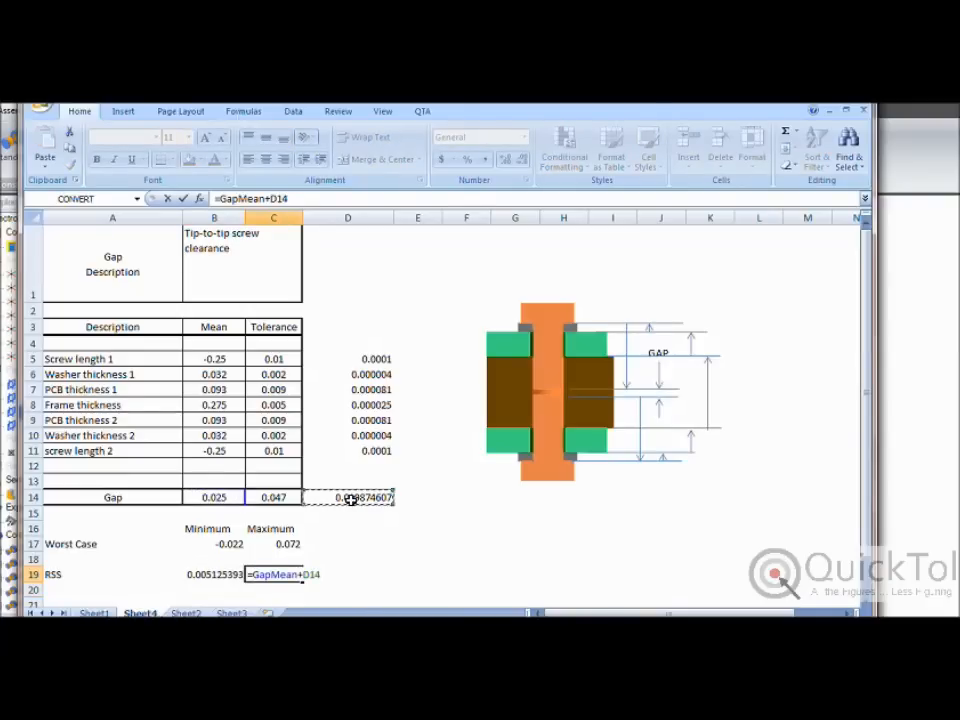
key("Return")
- Reduce the number format of the RSS results in B19:C19 to three decimal places
left_click_drag(272, 574, 222, 574)
right_click(222, 574)
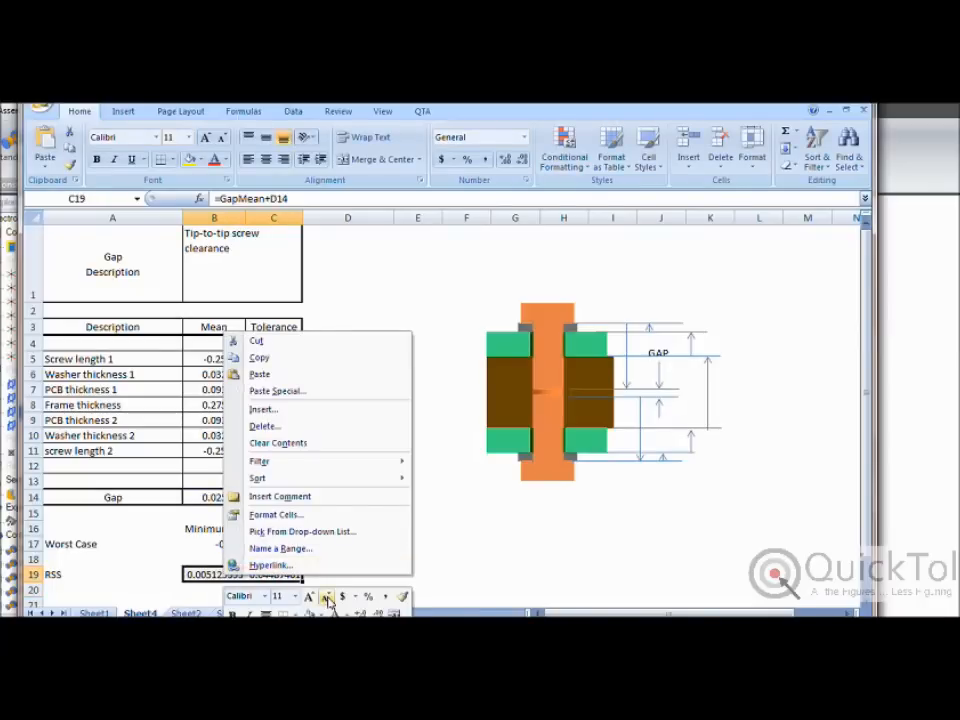
left_click(377, 612)
left_click(377, 612)
left_click(377, 612)
left_click(377, 612)
left_click(340, 561)
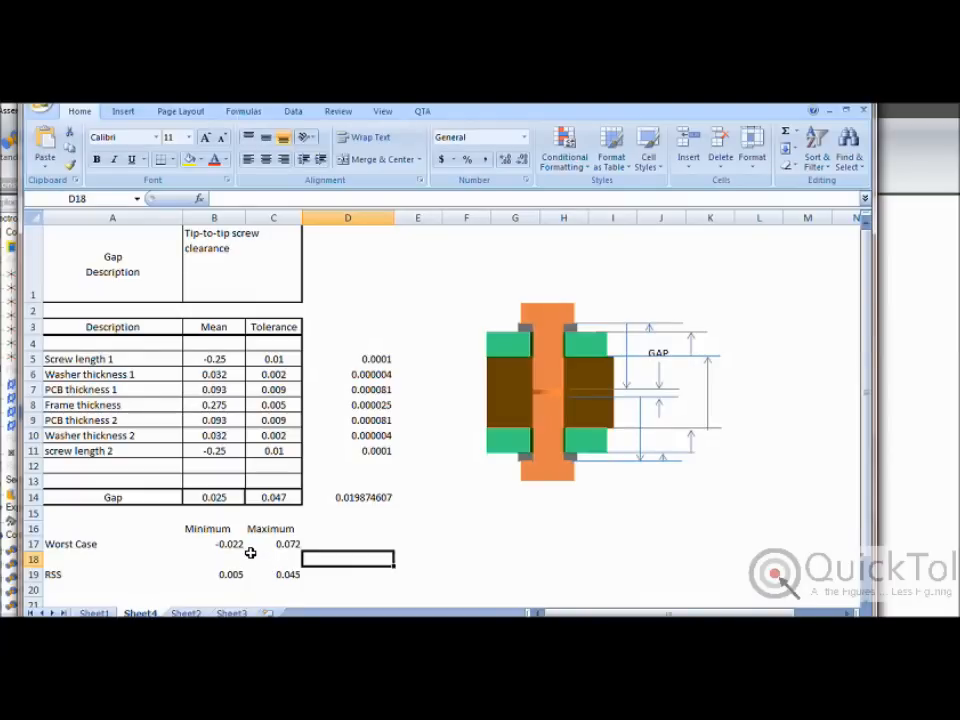
- Run the QTA analysis of the gap with Monte Carlo, graph display, Worst Case, Sensitivity and RSS enabled at 30,000 trials
left_click(331, 543)
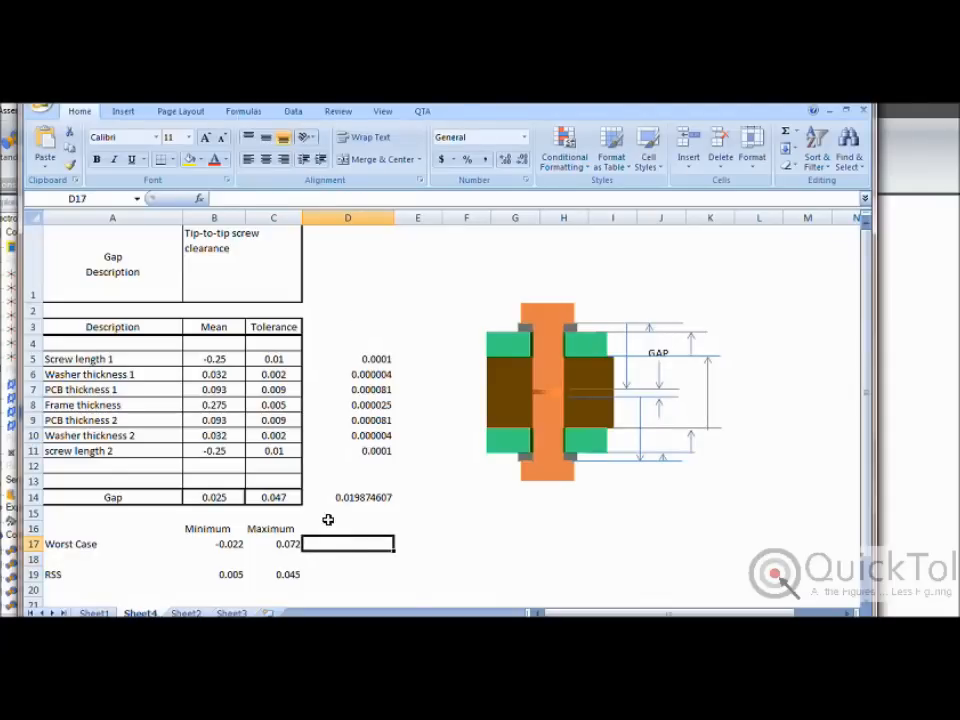
left_click(424, 114)
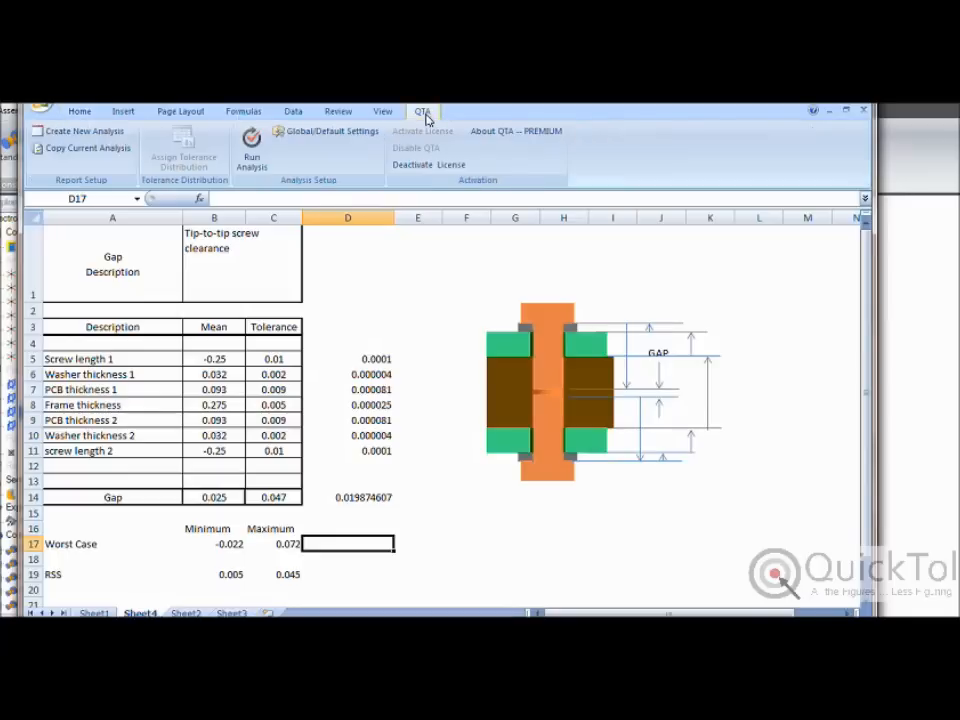
left_click(258, 162)
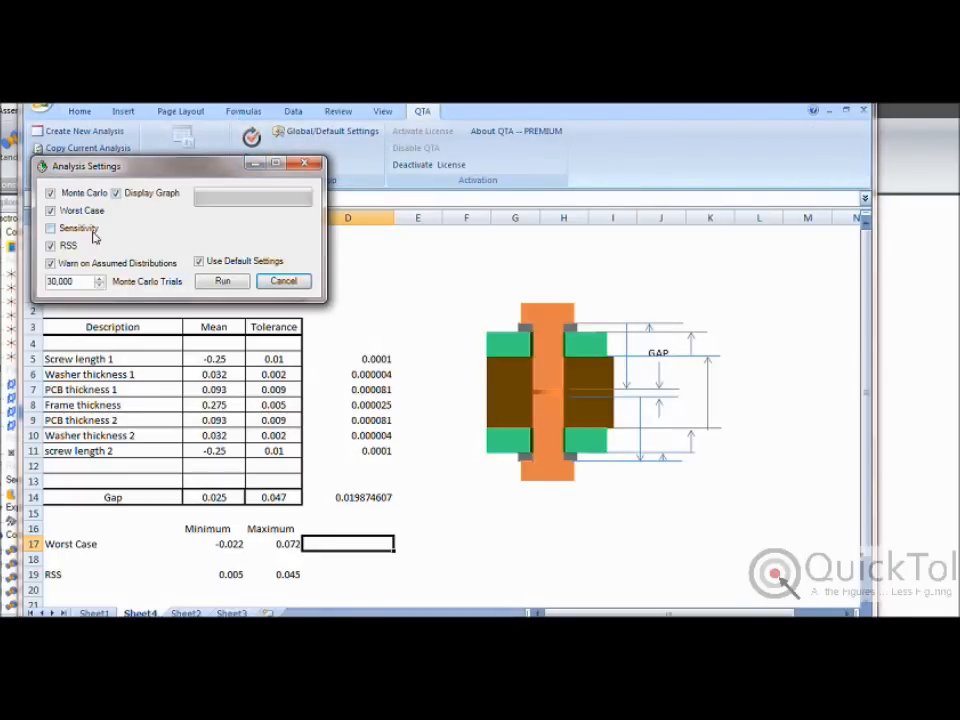
left_click(52, 229)
left_click(220, 279)
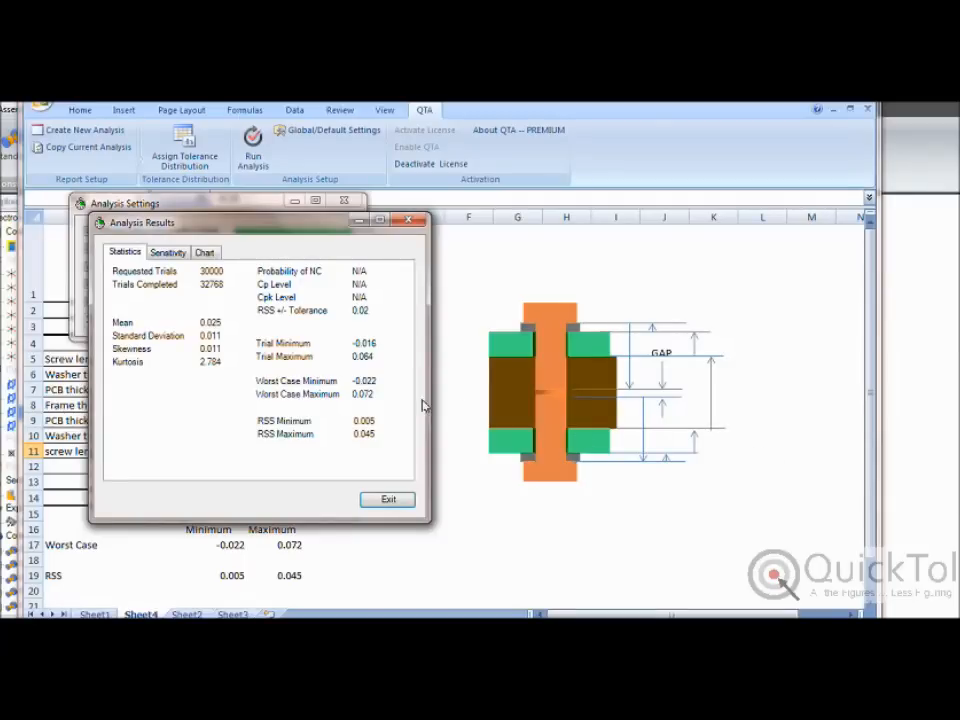
- Review the sensitivity table, distribution chart and statistics, and exit the analysis results to place their snapshot on the worksheet
left_click_drag(241, 231, 314, 165)
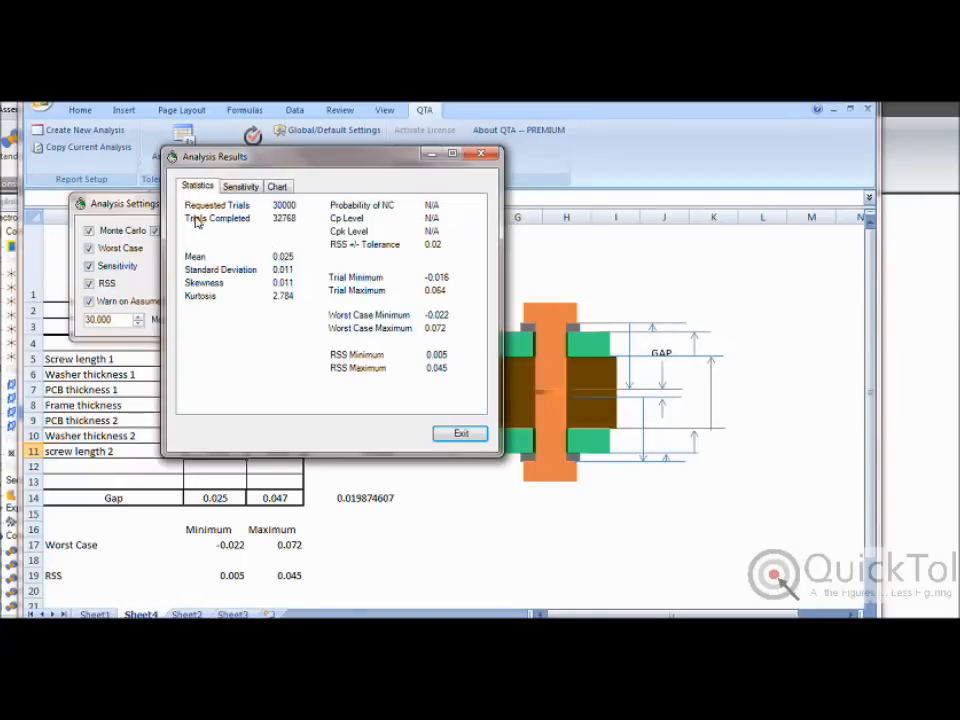
left_click(243, 188)
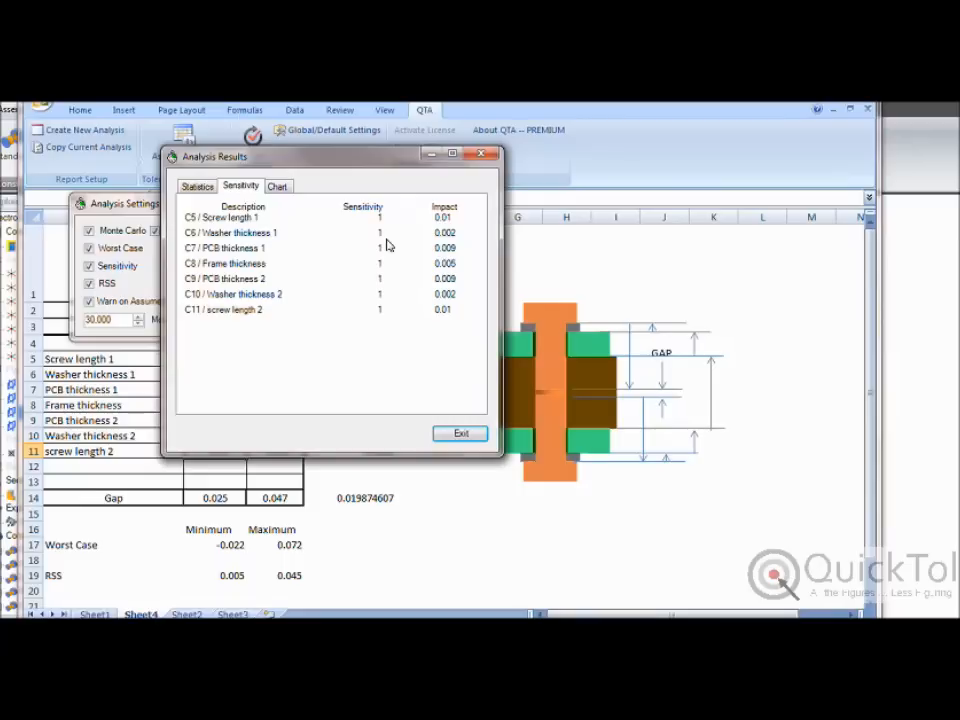
left_click(277, 188)
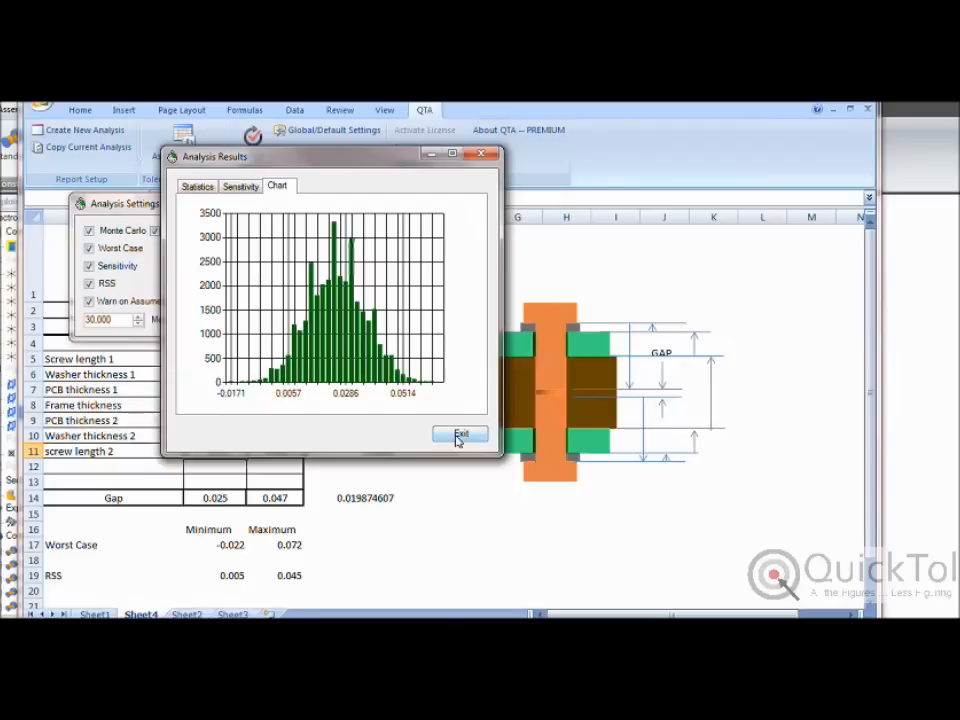
left_click(196, 187)
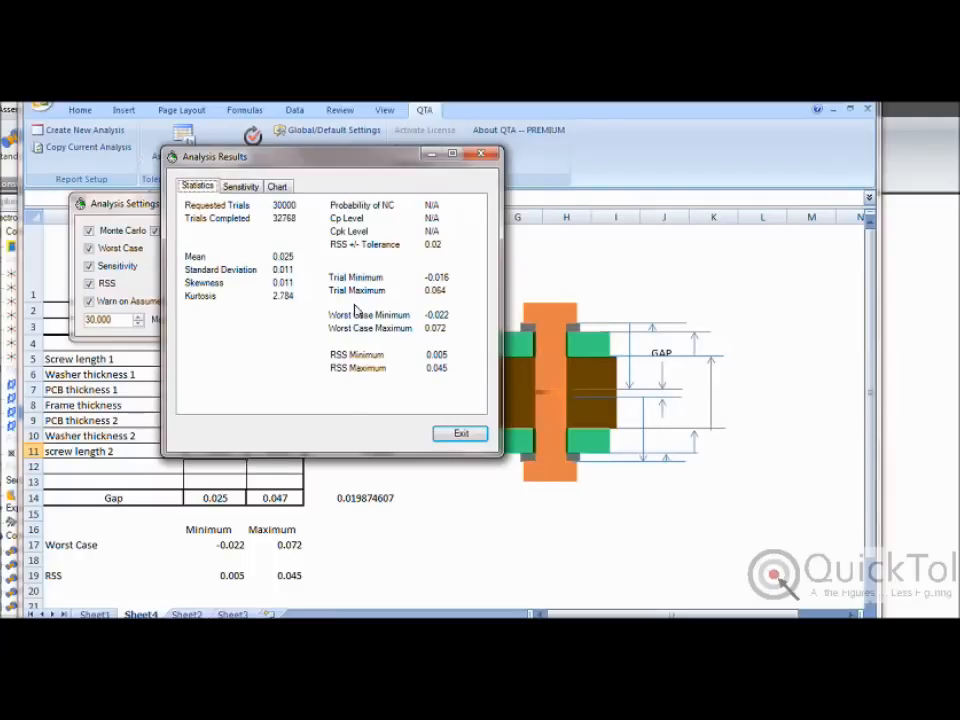
left_click(478, 437)
left_click(403, 540)
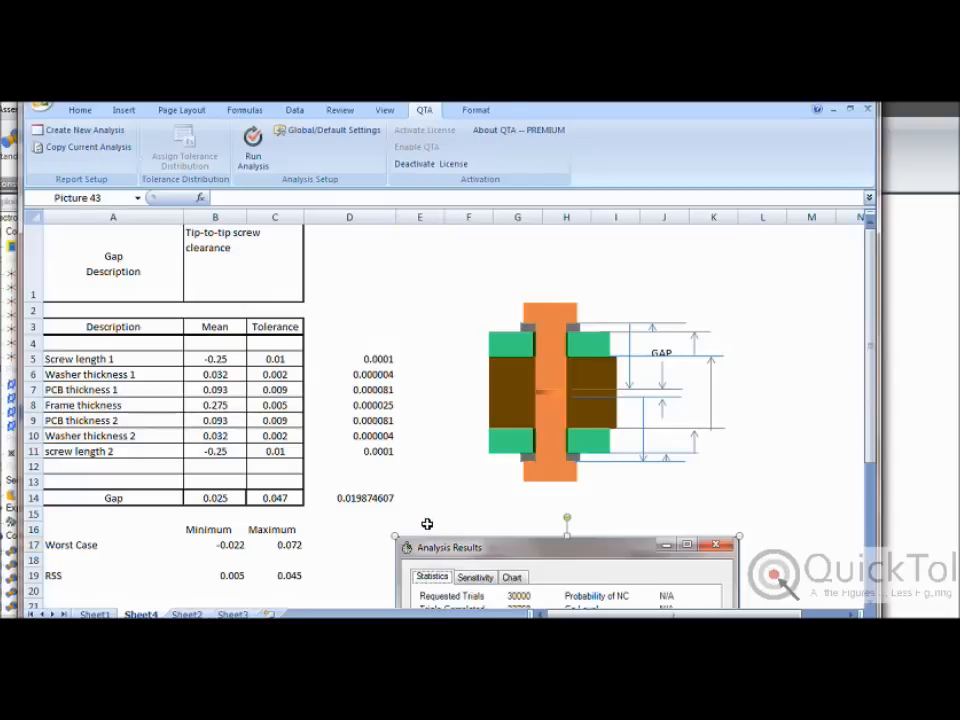
- Clear the manual RSS calculations in D5:D15 and the worst-case and RSS summary in A16:C20
left_click_drag(377, 360, 351, 510)
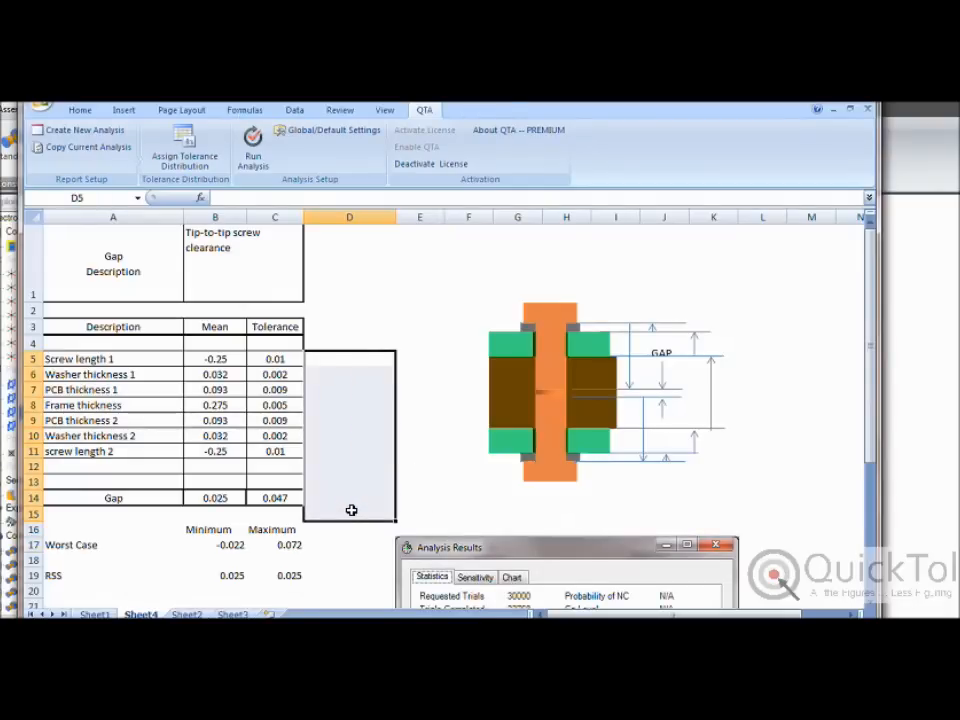
scroll(343, 508, "down", 1)
left_click_drag(293, 418, 47, 482)
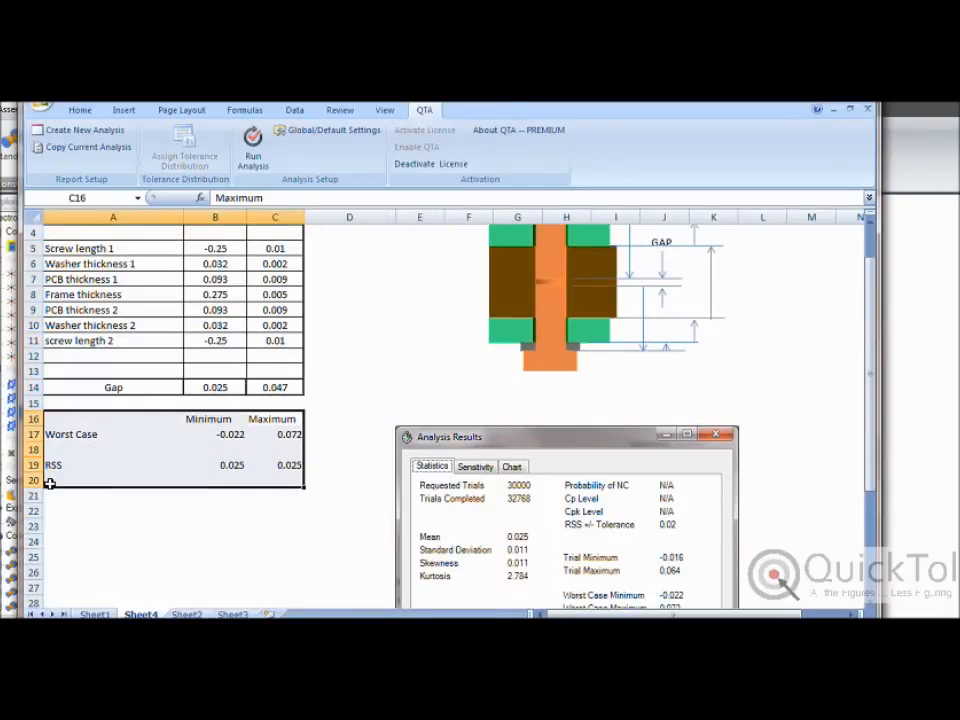
key("Delete")
left_click(255, 482)
- Move the Analysis Results picture directly below the gap table, with its upper corner at A16, and deselect it
left_click_drag(428, 497, 76, 481)
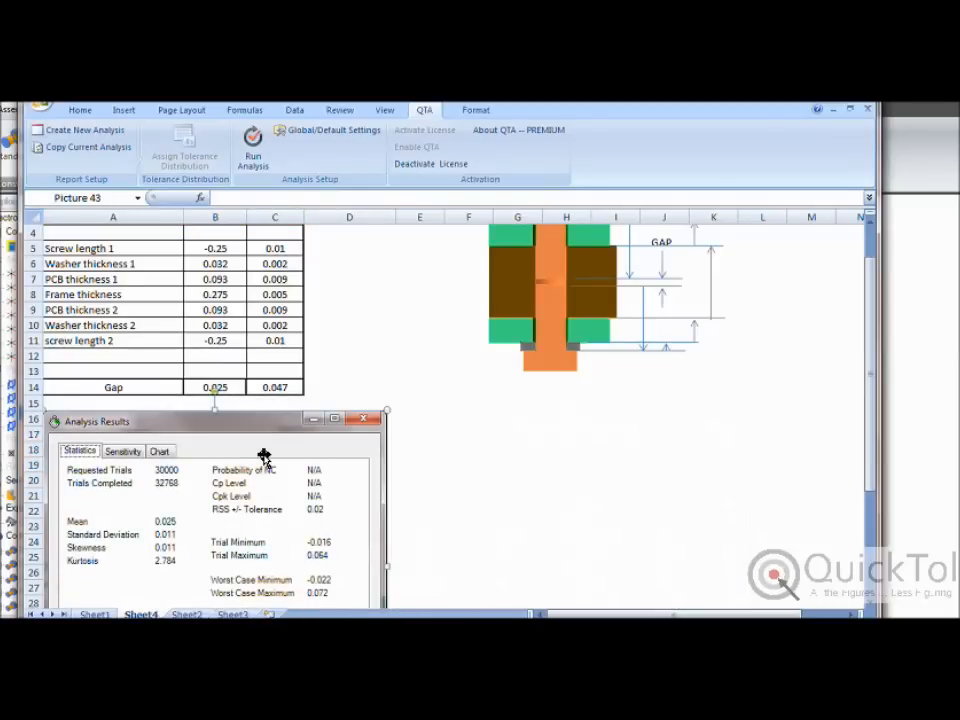
left_click(435, 475)
scroll(259, 479, "down", 3)
scroll(258, 481, "up", 1)
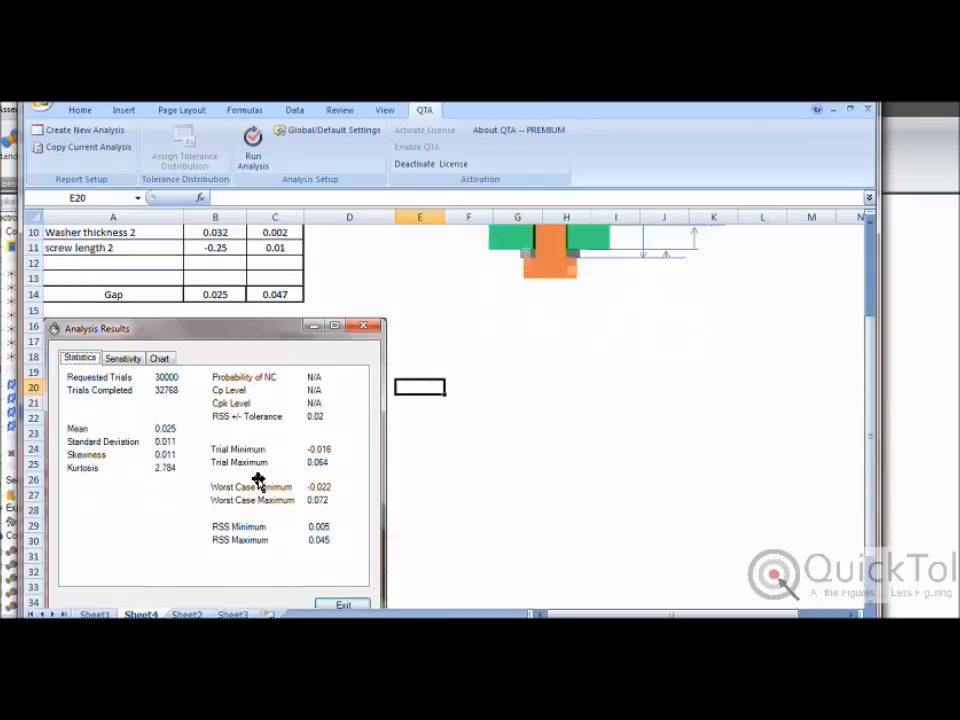
scroll(258, 481, "up", 3)
left_click(325, 438)
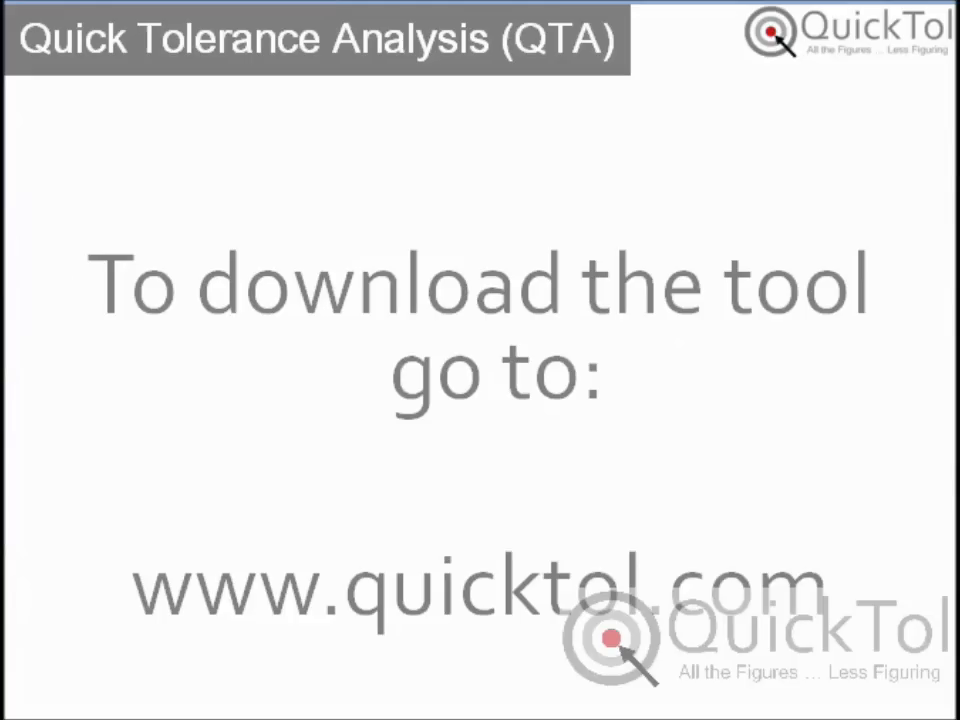